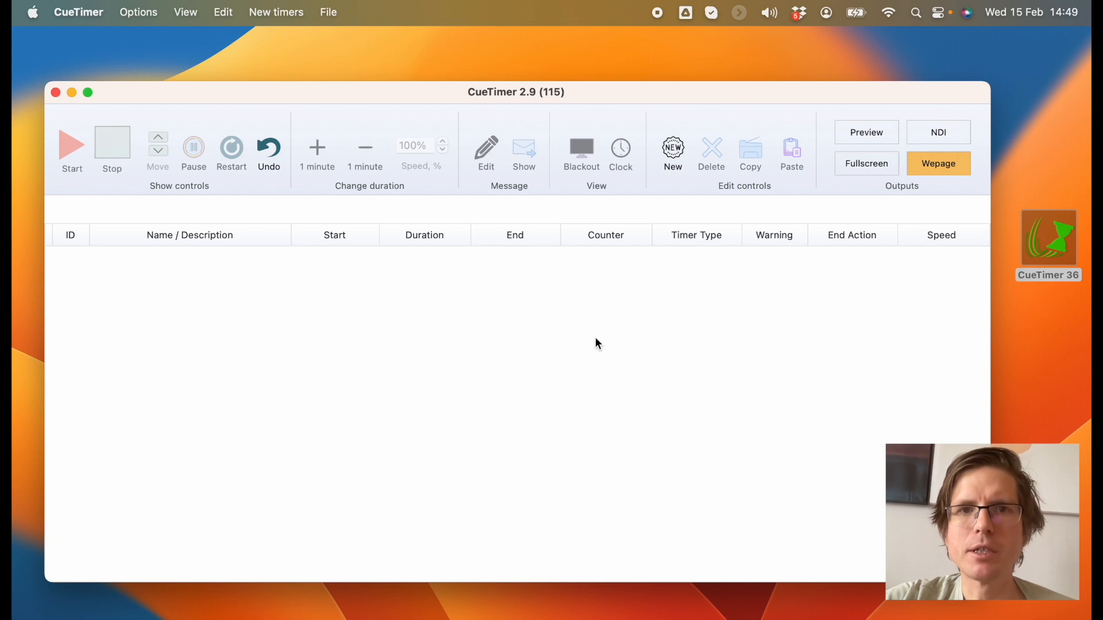
# Step: Create one countdown timer with the default 10-minute duration and enter a person's first name as its name
pyautogui.click(682, 154)
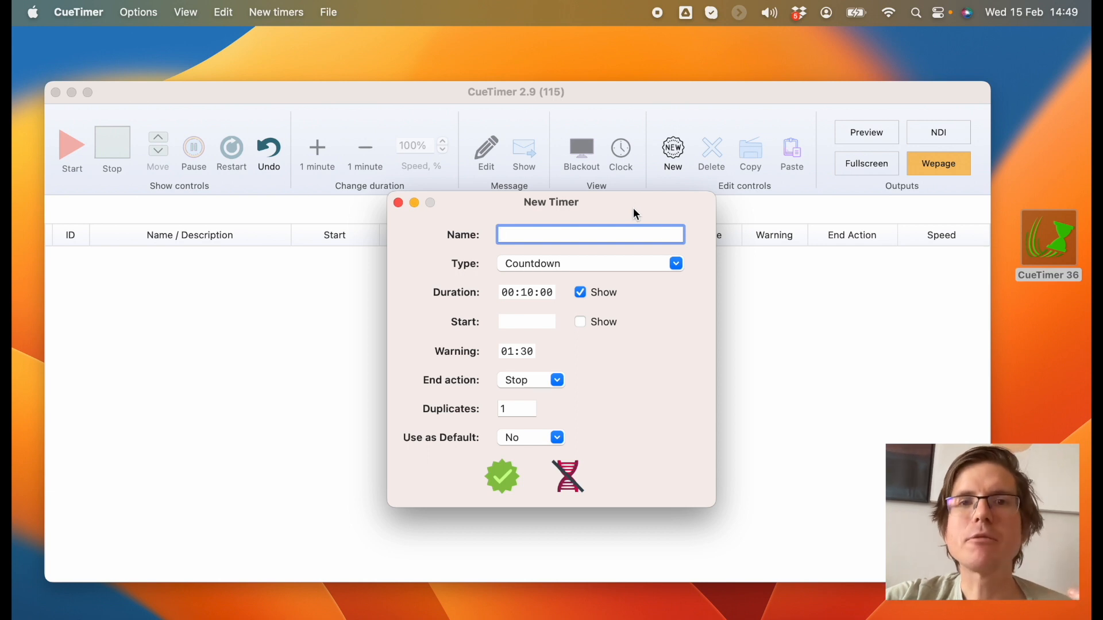
pyautogui.doubleClick(510, 412)
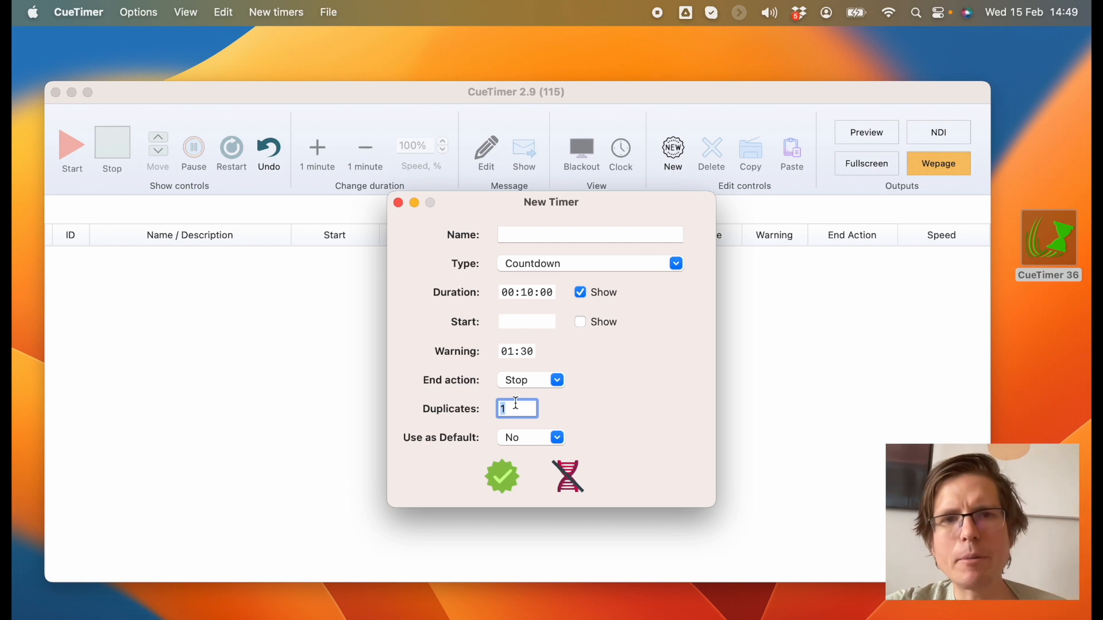
pyautogui.click(504, 476)
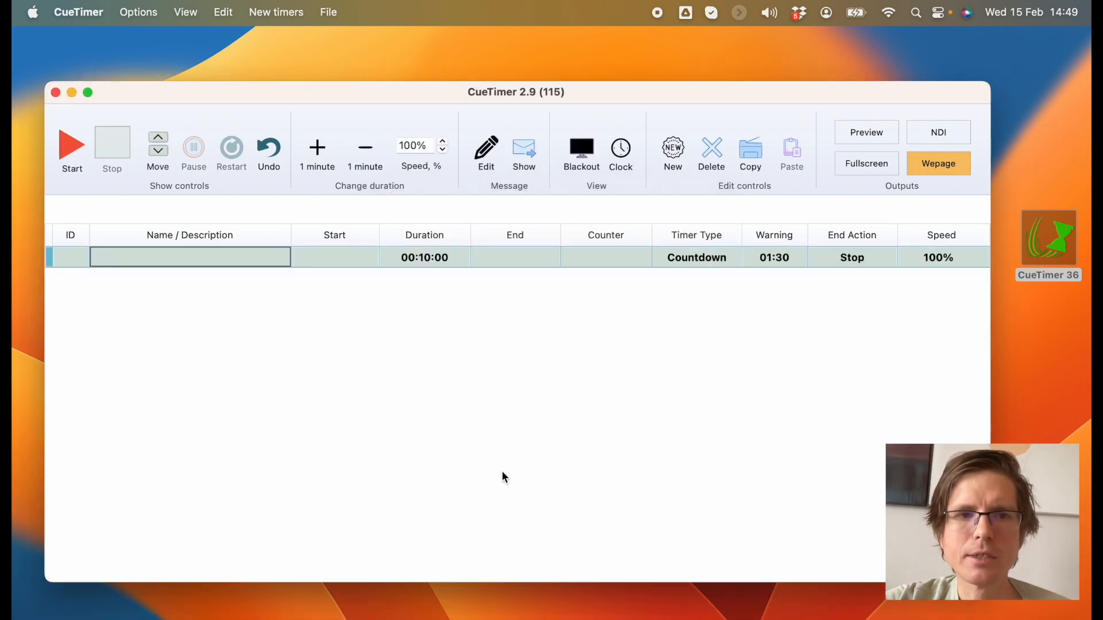
pyautogui.doubleClick(229, 257)
pyautogui.write('Jane')
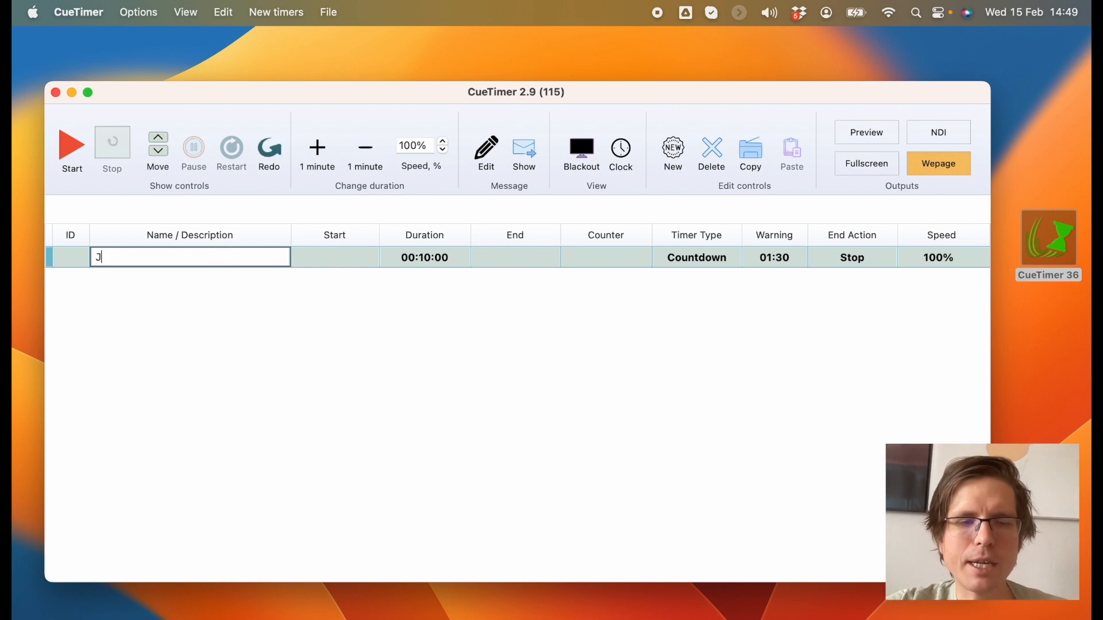
pyautogui.press('Return')
# Step: Add two more default 10-minute countdown timers, entering a person's first name for each
pyautogui.press('super+n')
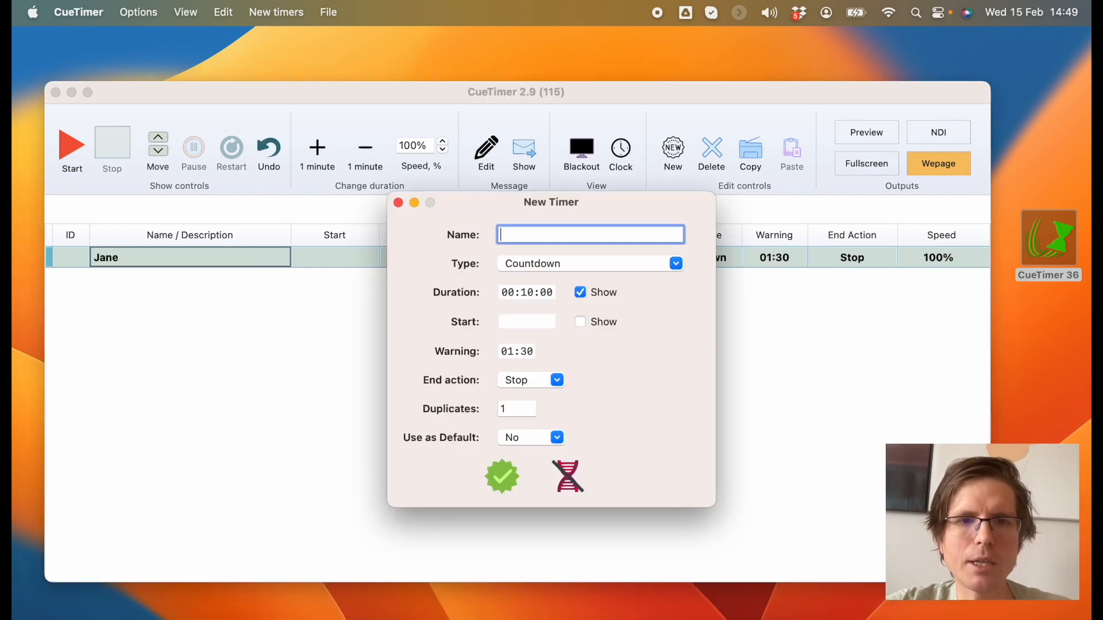
pyautogui.write('Jen')
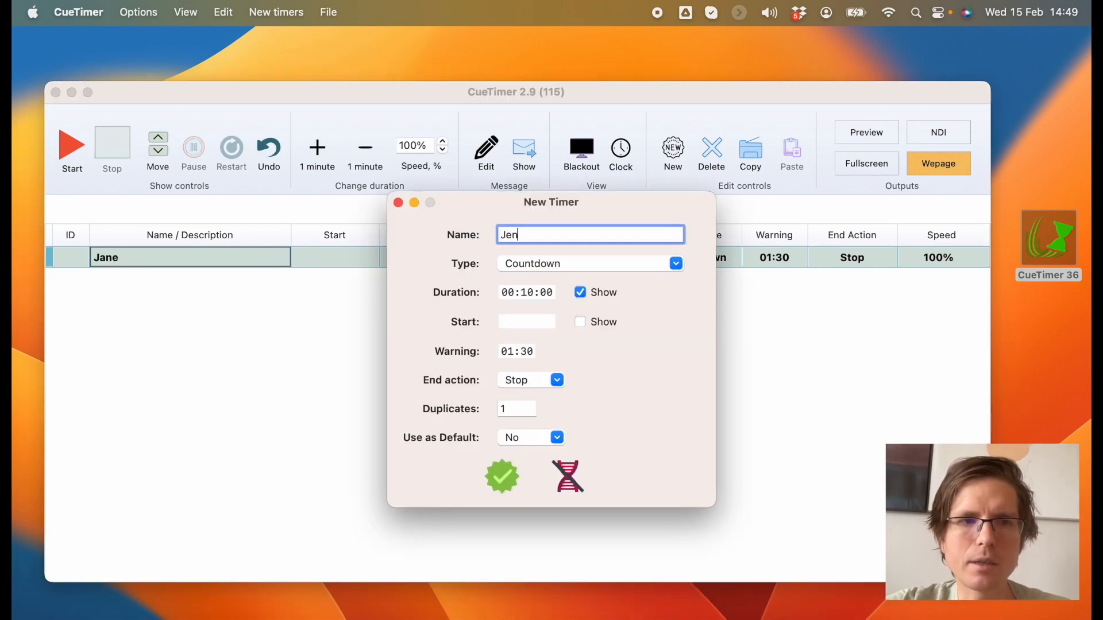
pyautogui.press('Return')
pyautogui.press('super+n')
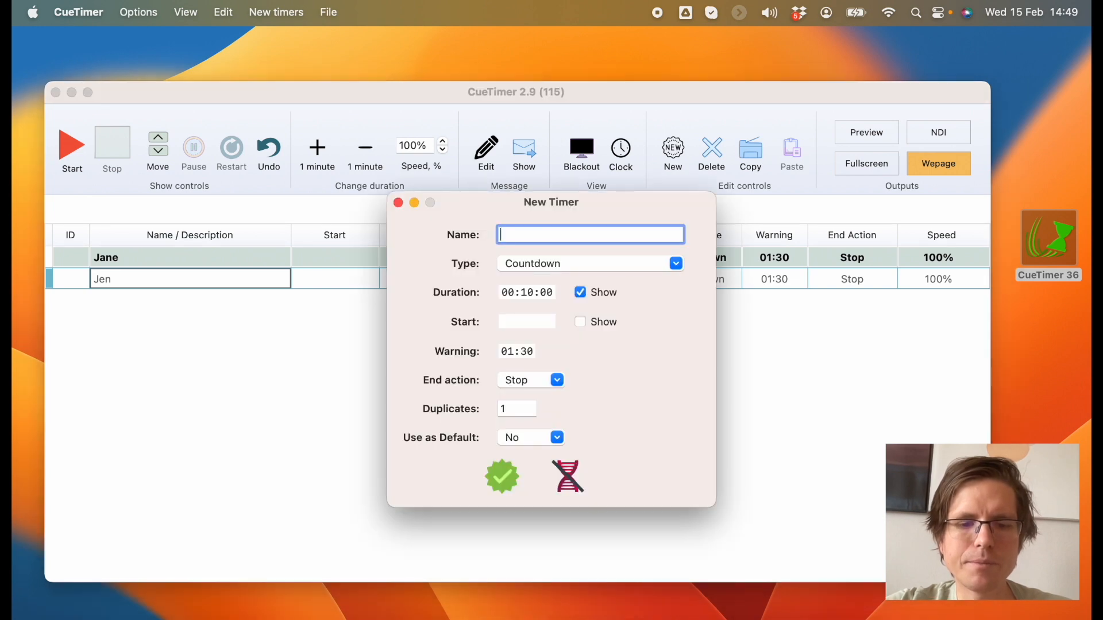
pyautogui.write('Bill')
pyautogui.press('Return')
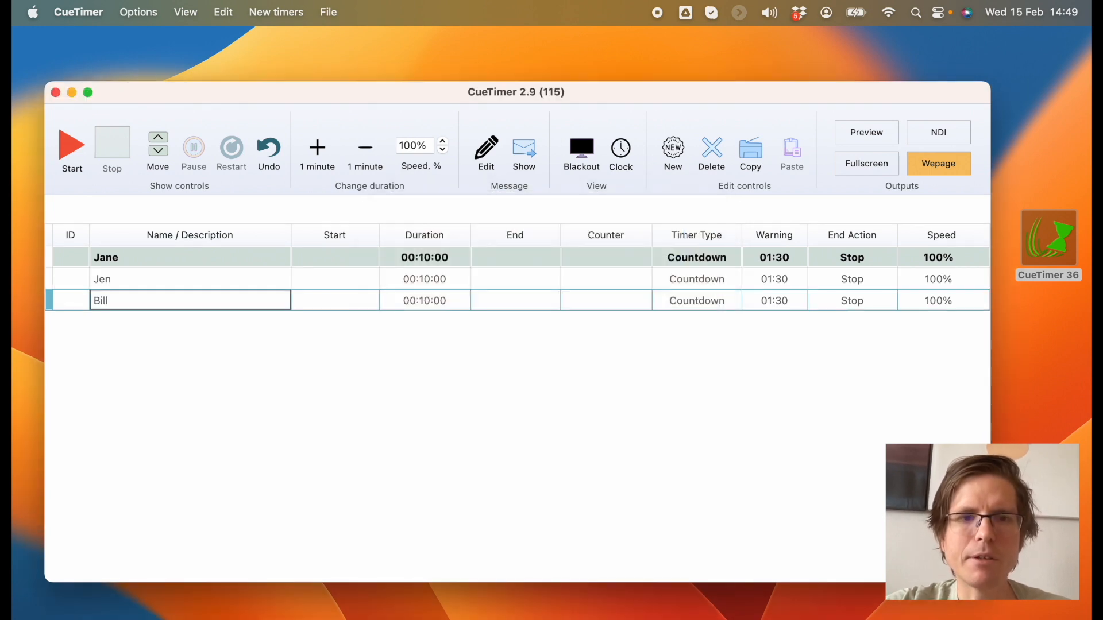
# Step: Delete all existing timers and create five duplicate 10-minute countdown timers in one go
pyautogui.press('super+a')
pyautogui.press('BackSpace')
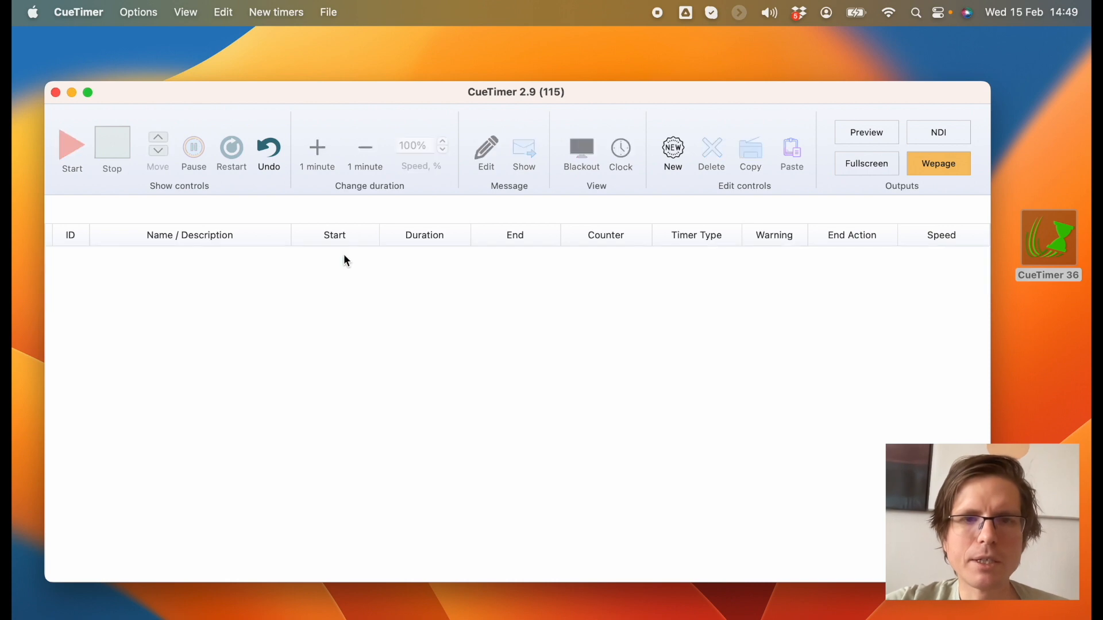
pyautogui.click(677, 149)
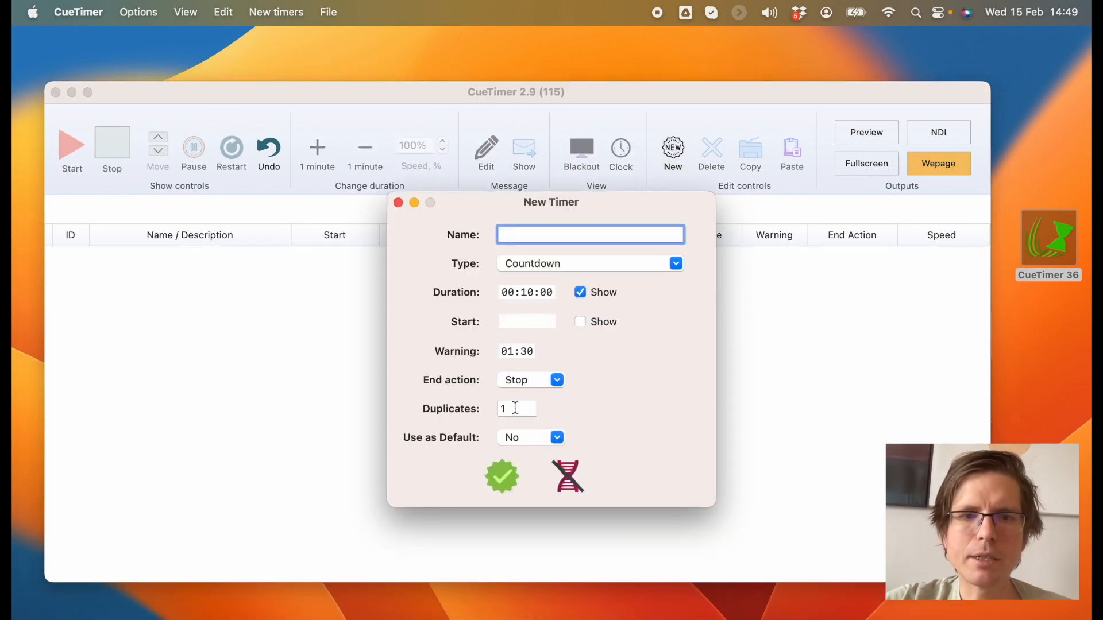
pyautogui.click(512, 411)
pyautogui.write('5')
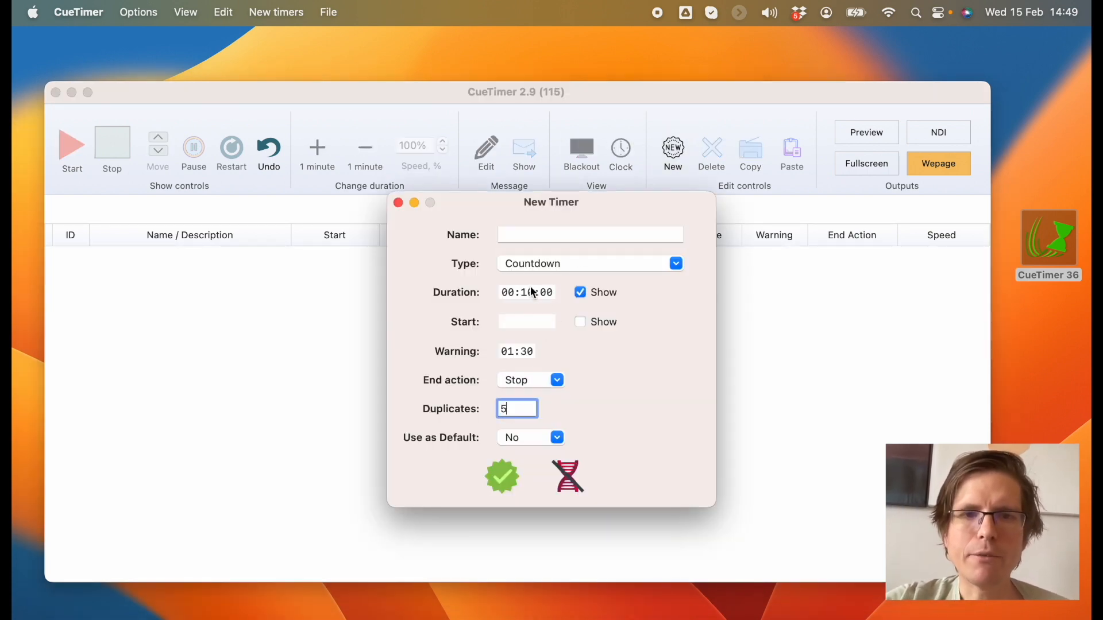
pyautogui.click(504, 472)
# Step: Name the first two of the five timers in the list with people's first names
pyautogui.doubleClick(235, 260)
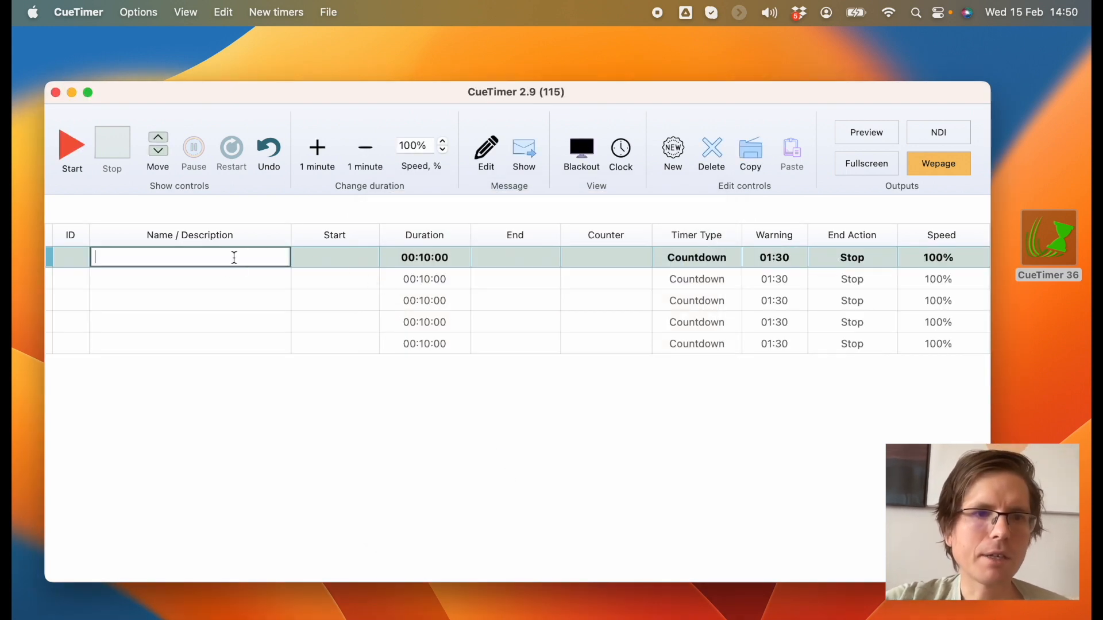
pyautogui.write('Jen')
pyautogui.press('Return')
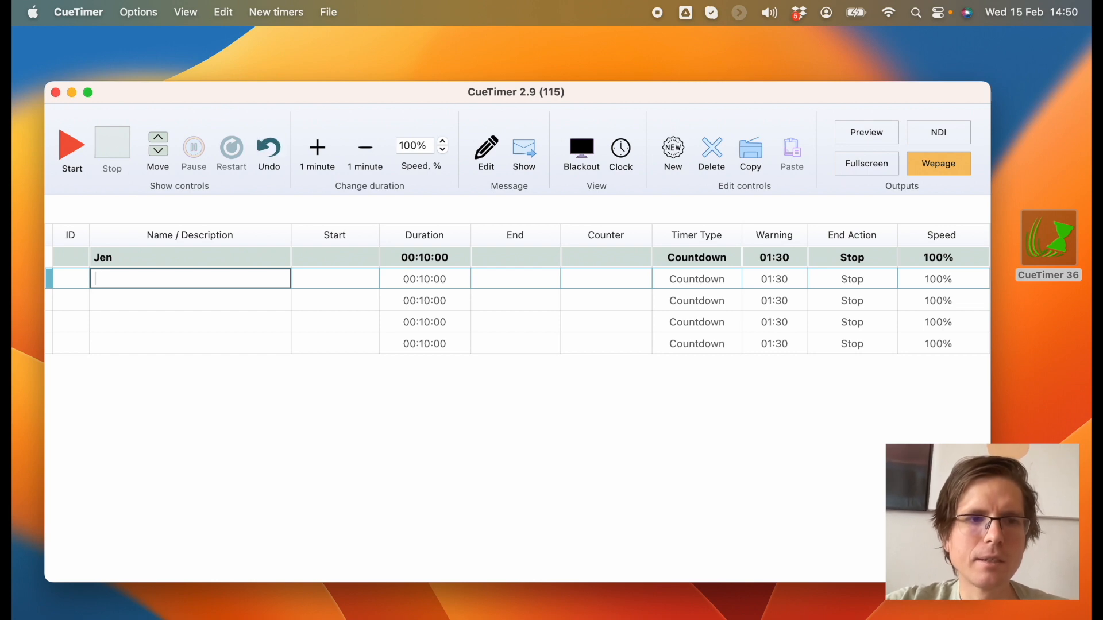
pyautogui.write('Nils')
# Step: Delete all five timers from the list
pyautogui.click(359, 253)
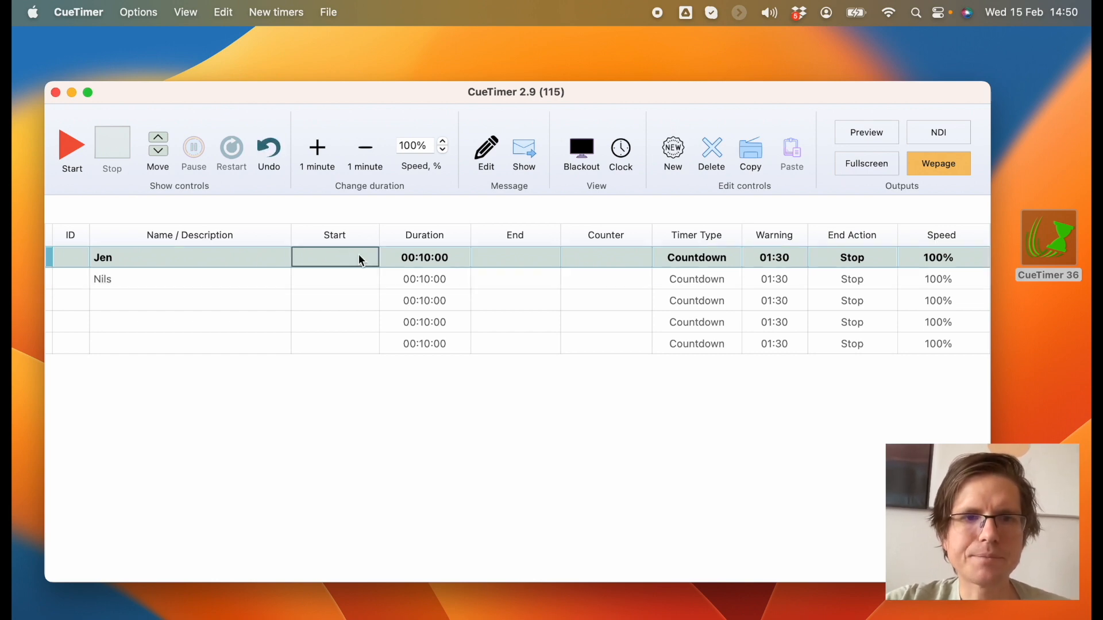
pyautogui.keyDown('shift'); pyautogui.click(373, 343); pyautogui.keyUp('shift')
pyautogui.press('Delete')
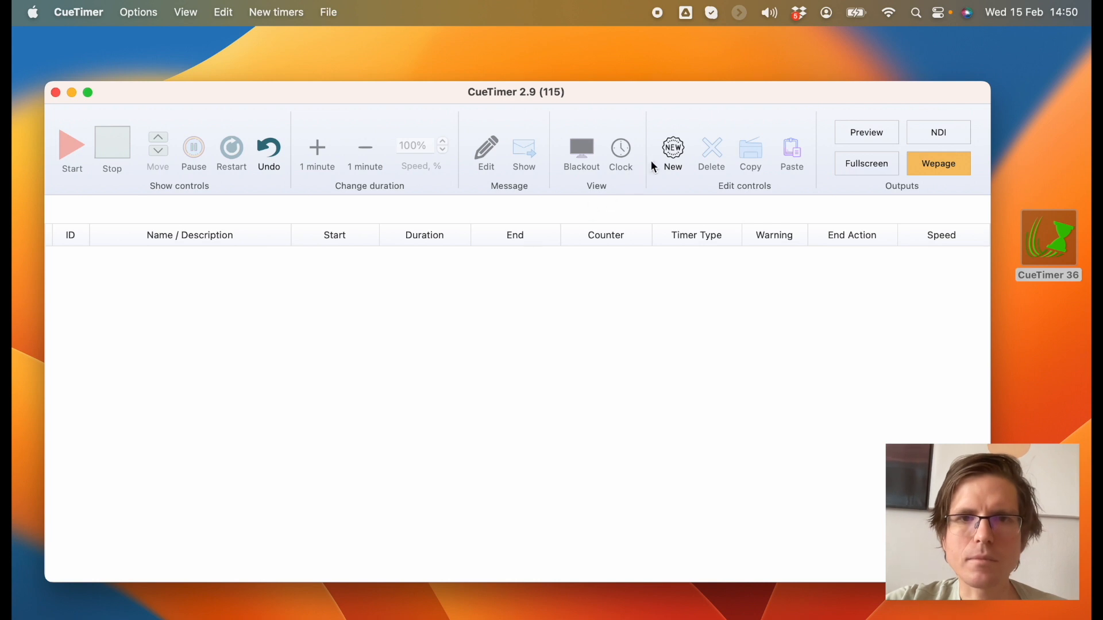
# Step: Create five duplicate countdown timers with the duration turned off
pyautogui.click(672, 160)
pyautogui.click(581, 293)
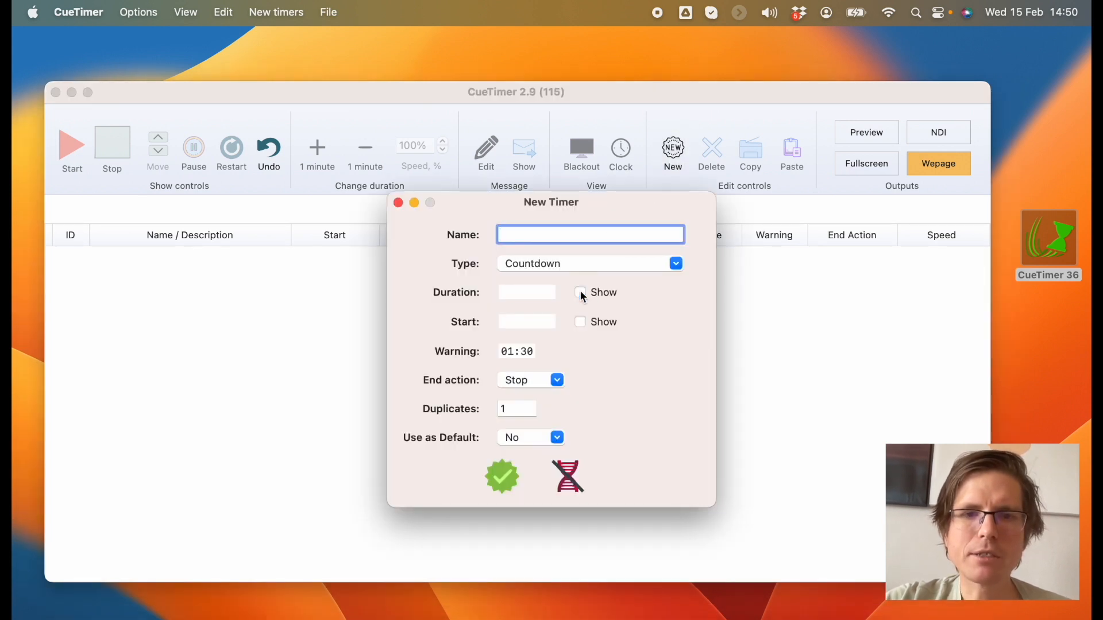
pyautogui.click(533, 408)
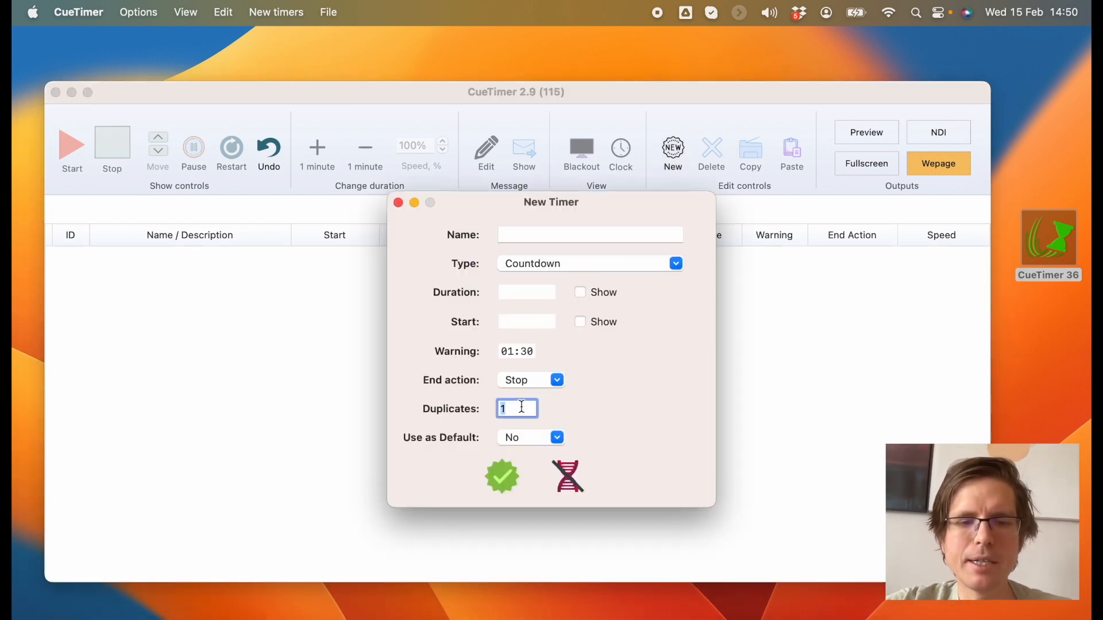
pyautogui.write('5')
pyautogui.press('Return')
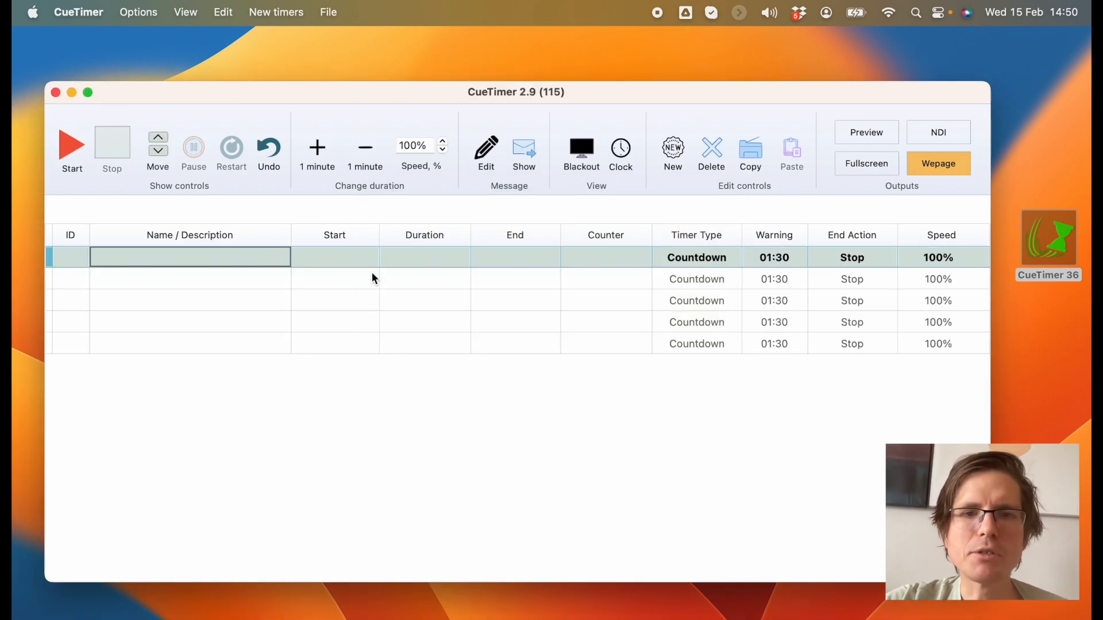
# Step: Dismiss the setup of another new timer and enter a person's first name for the first timer in the list
pyautogui.press('super+n')
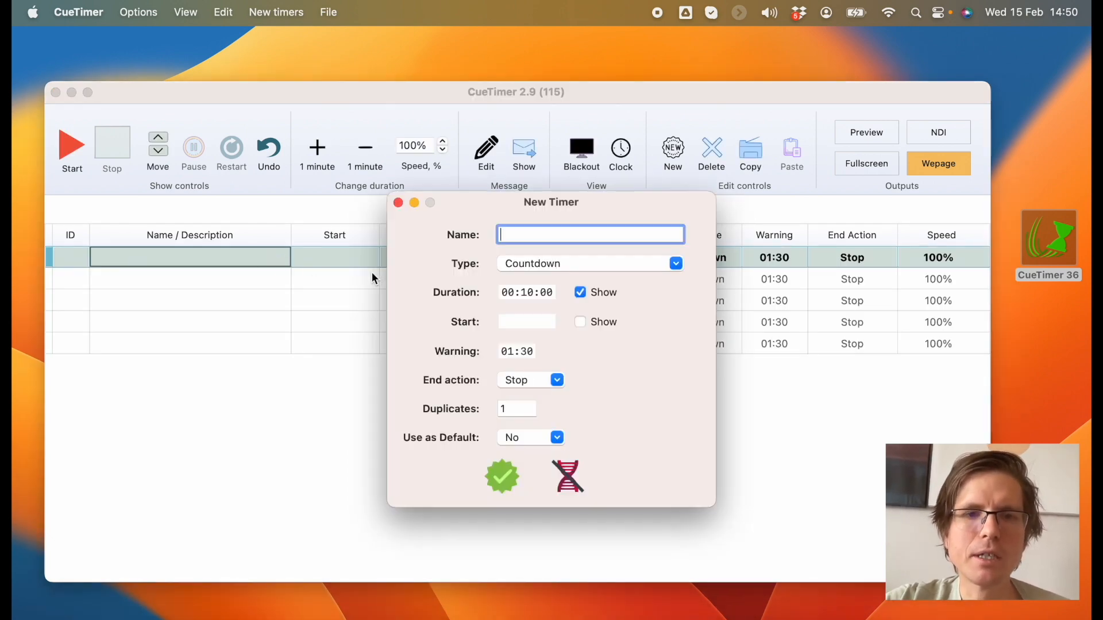
pyautogui.click(393, 202)
pyautogui.click(231, 258)
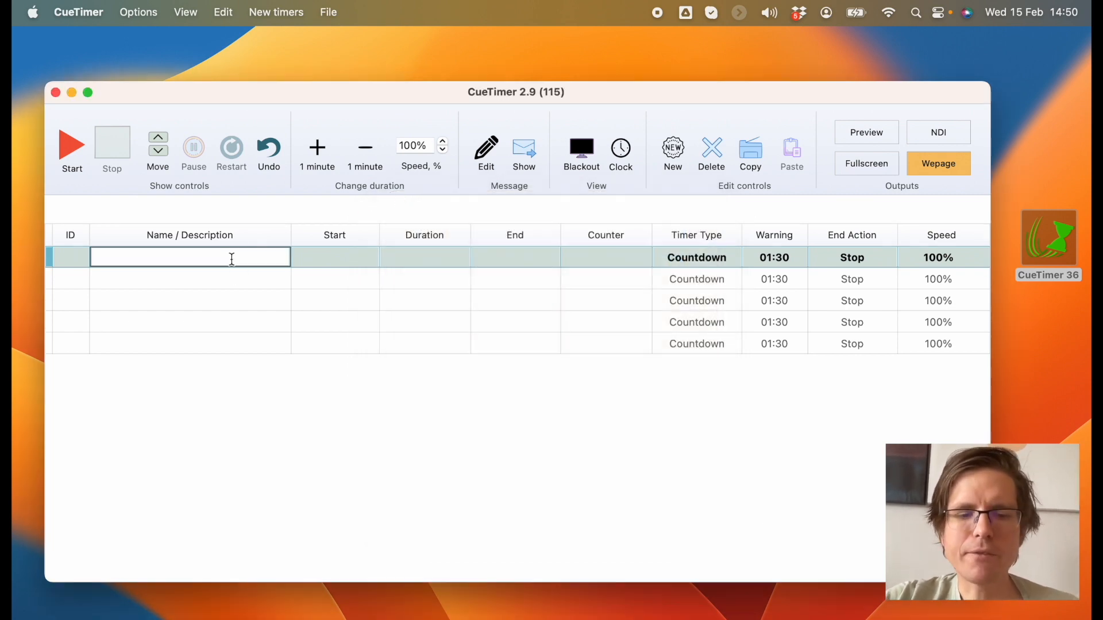
pyautogui.write('jen')
pyautogui.press('Return')
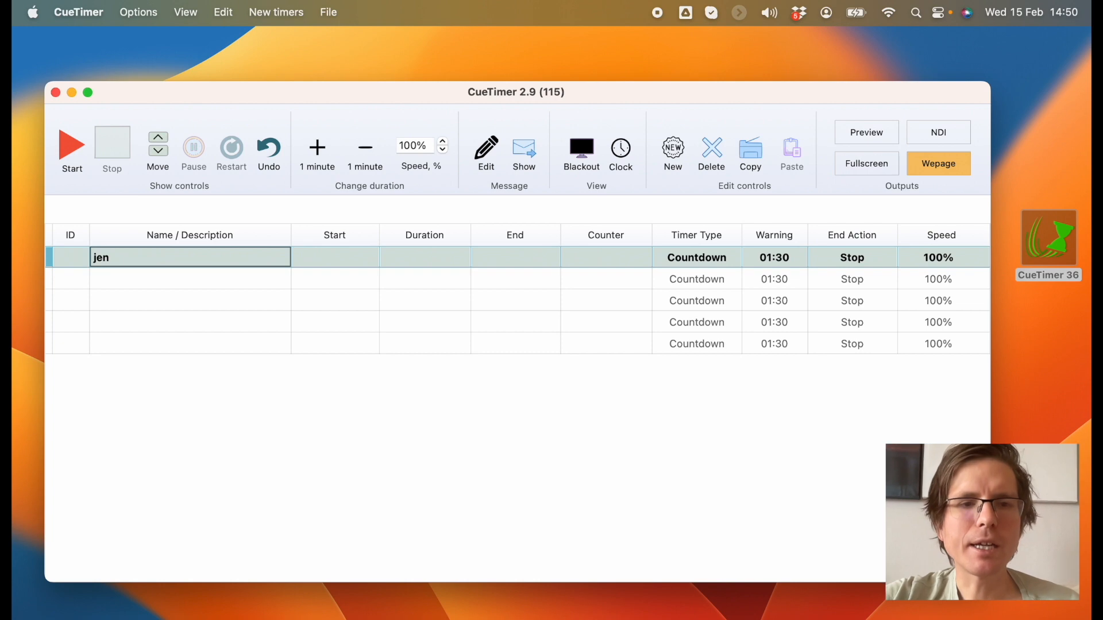
# Step: Set the first timer's duration to 00:10:00
pyautogui.press('Tab')
pyautogui.press('Tab')
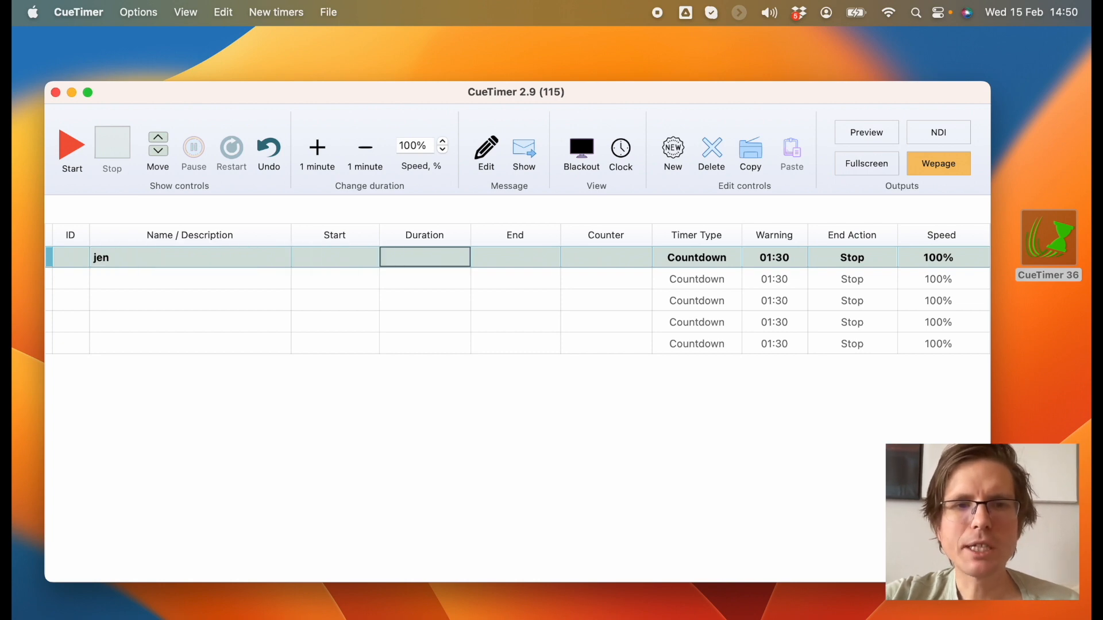
pyautogui.press('Return')
pyautogui.write('10:00')
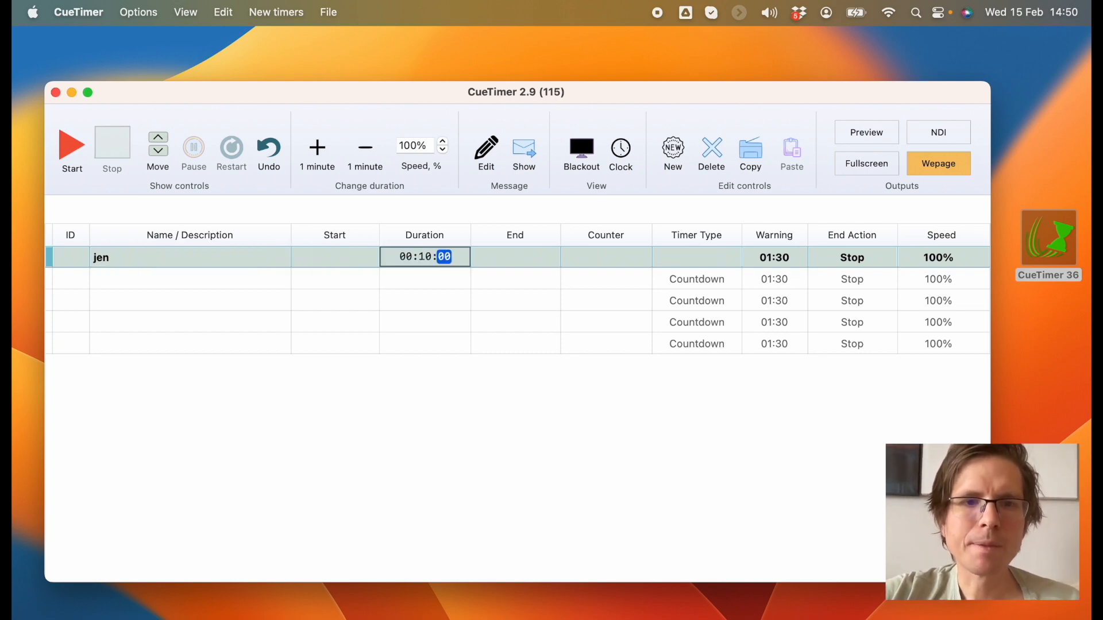
pyautogui.press('Return')
# Step: Enter people's first names for the second and third timers in the list
pyautogui.press('Down')
pyautogui.press('Left')
pyautogui.press('Left')
pyautogui.write('a')
pyautogui.press('BackSpace')
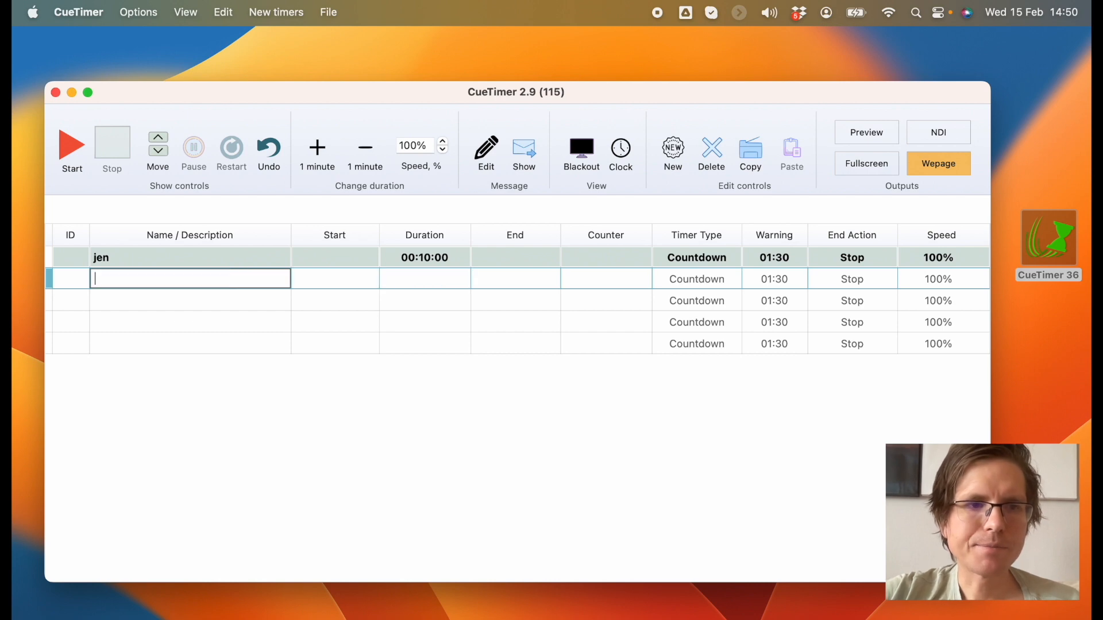
pyautogui.write('jen')
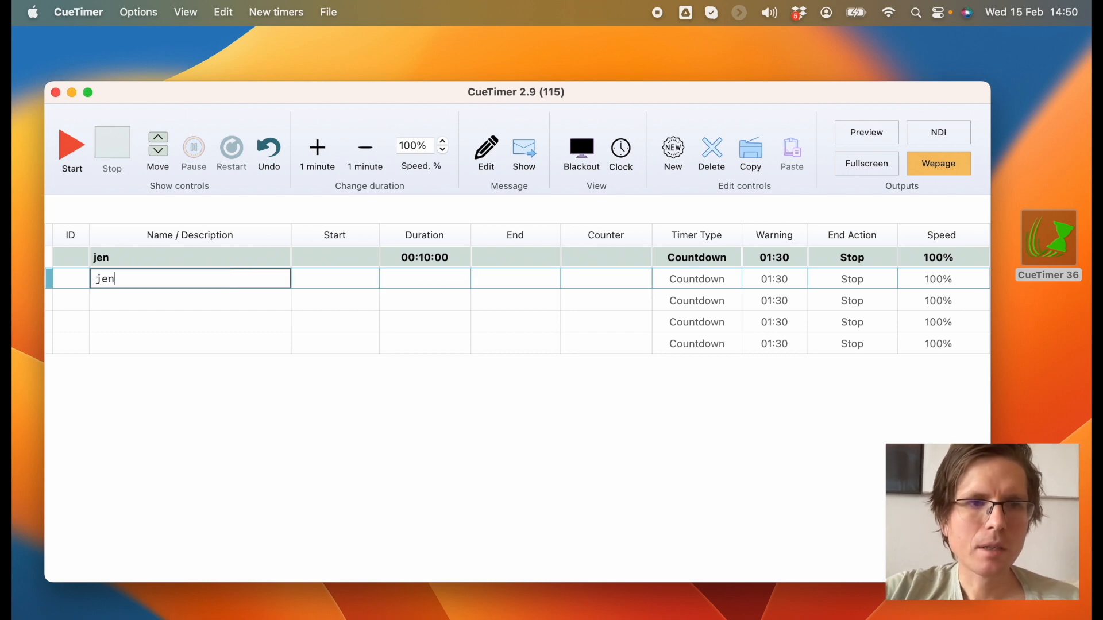
pyautogui.press('BackSpace')
pyautogui.press('BackSpace')
pyautogui.write('ill')
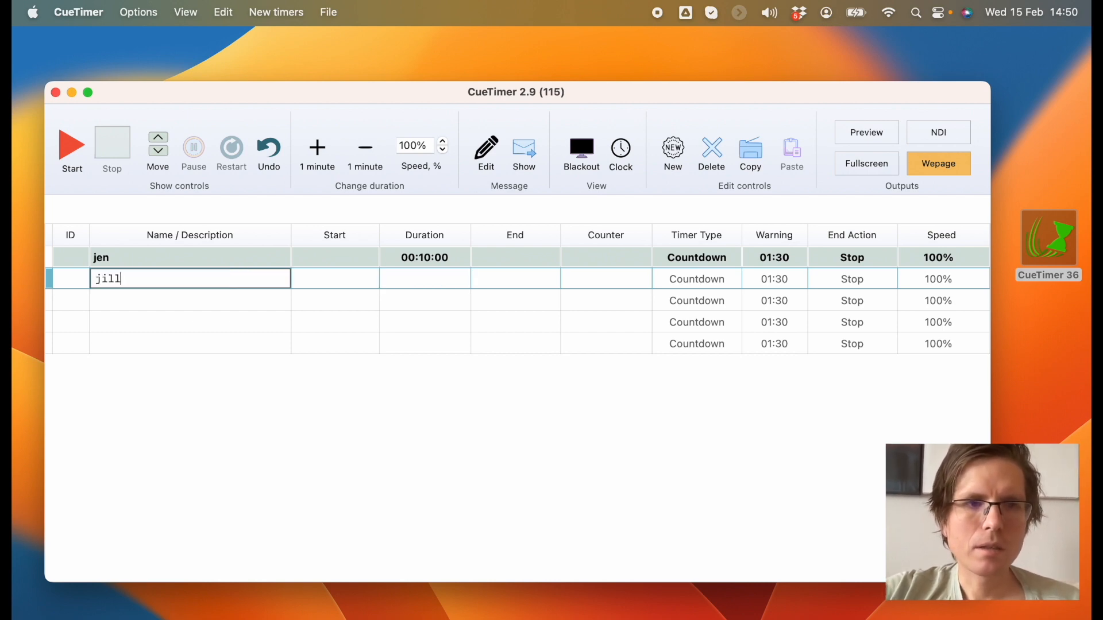
pyautogui.click(237, 295)
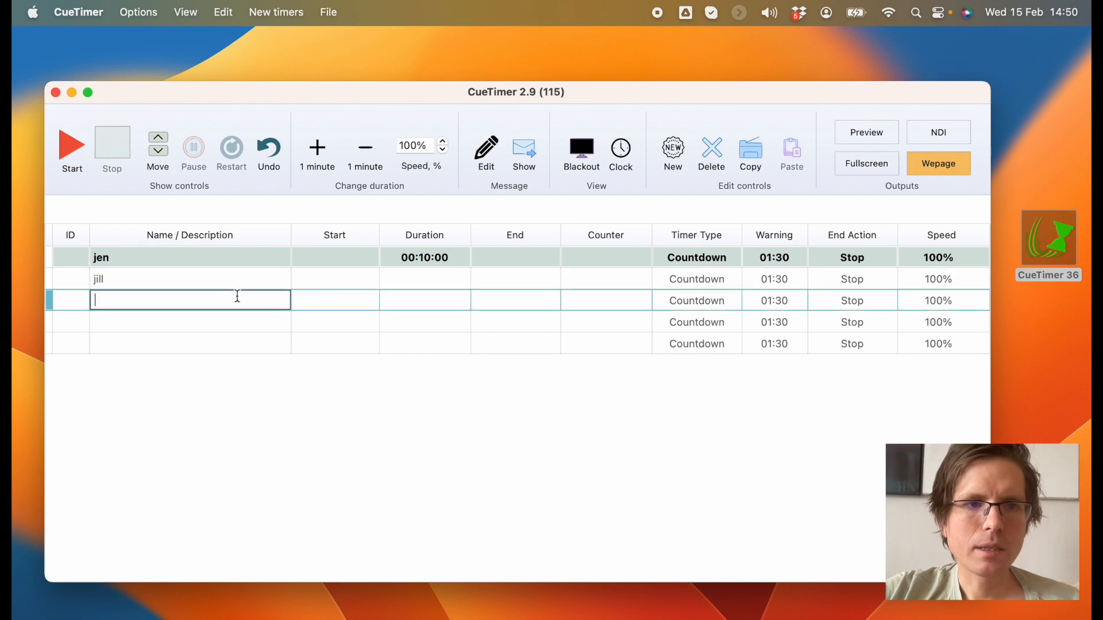
pyautogui.write('Jen')
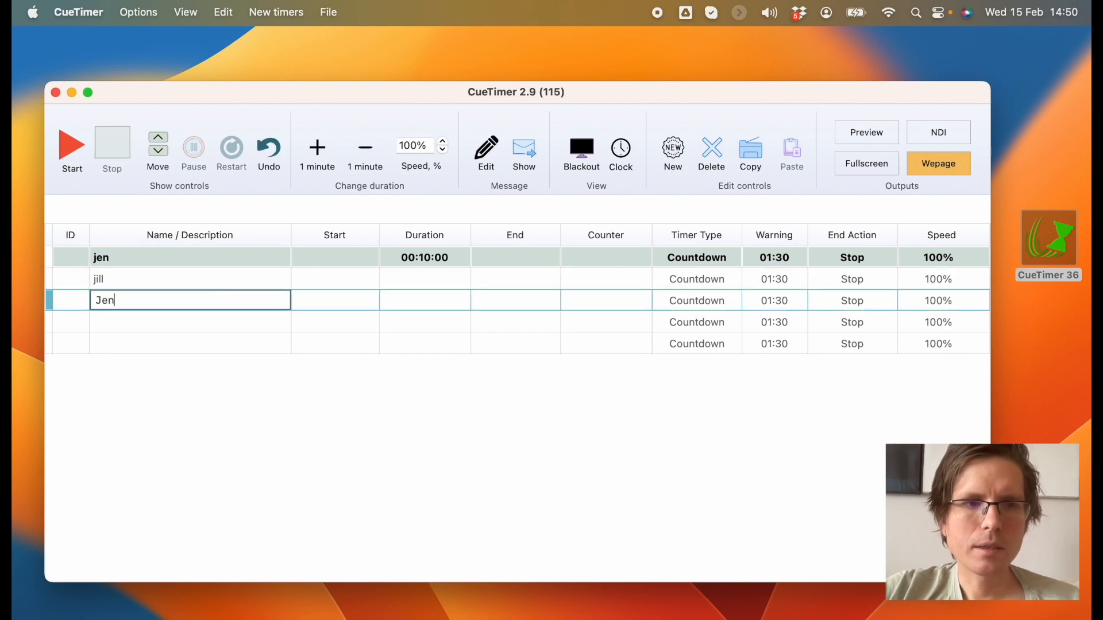
# Step: Delete the two unnamed timers at the end of the list
pyautogui.click(238, 331)
pyautogui.keyDown('shift'); pyautogui.click(238, 350); pyautogui.keyUp('shift')
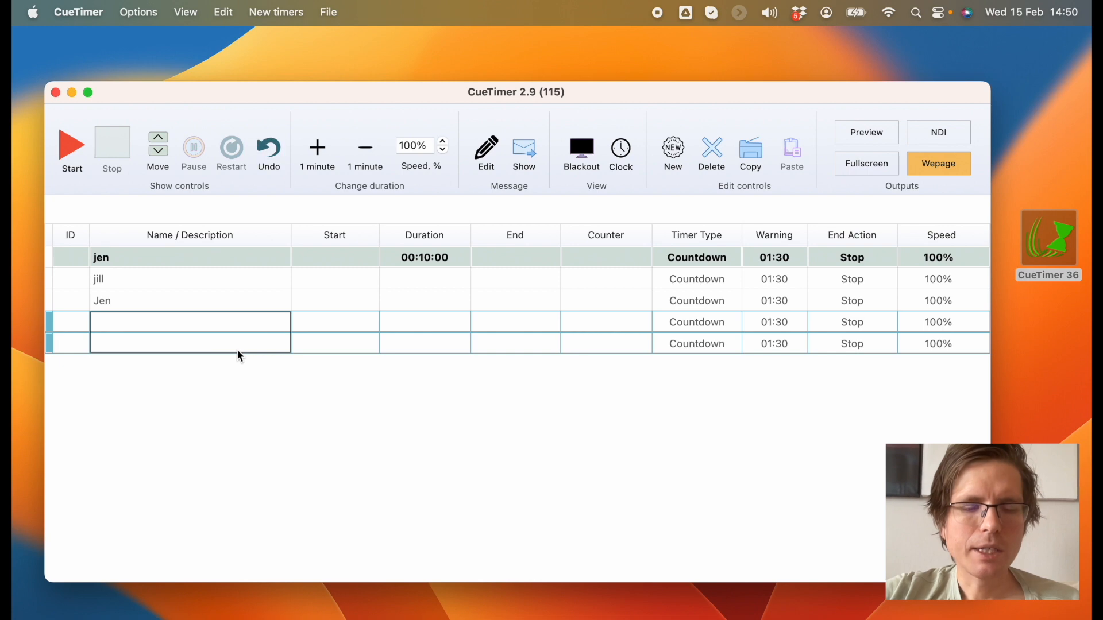
pyautogui.press('BackSpace')
# Step: Insert a quick countdown timer below the first timer and enter a person's first name for it
pyautogui.click(241, 281)
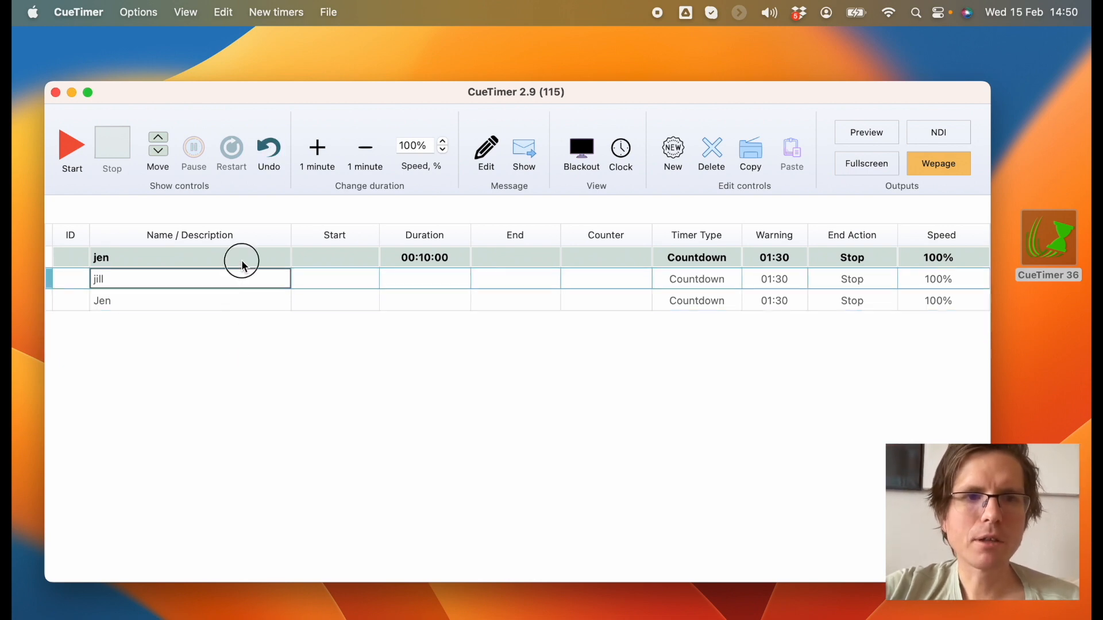
pyautogui.click(242, 261)
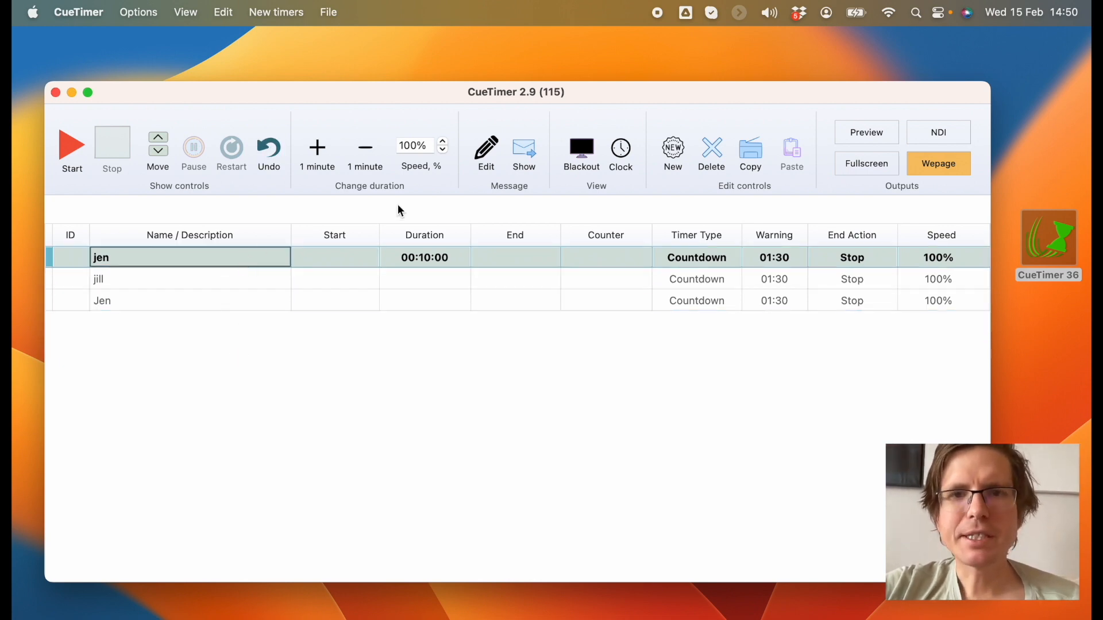
pyautogui.click(681, 173)
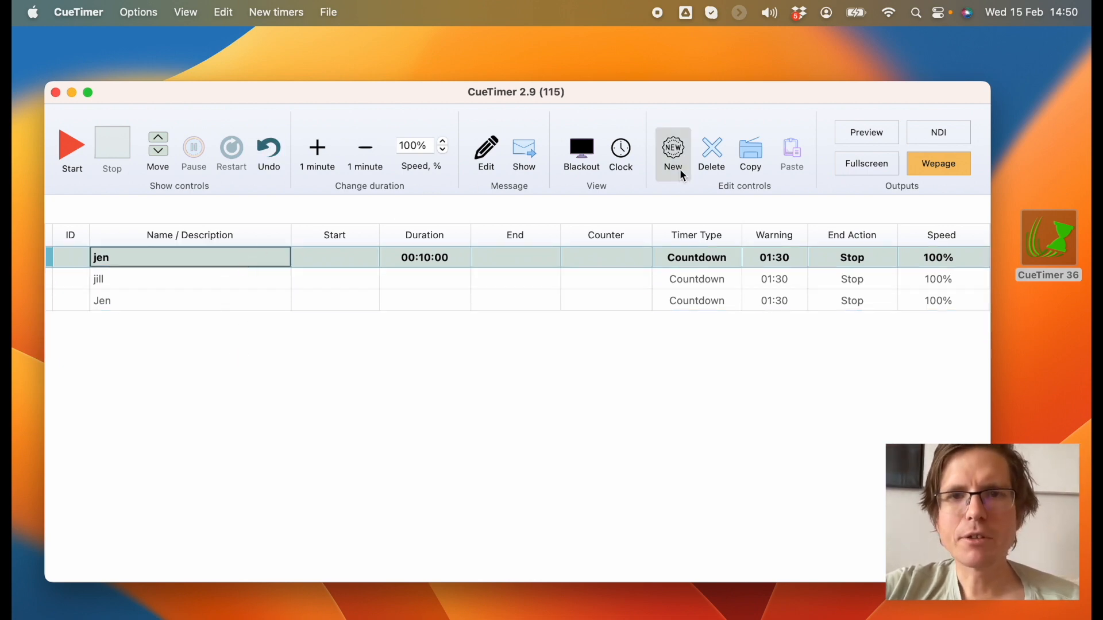
pyautogui.click(263, 17)
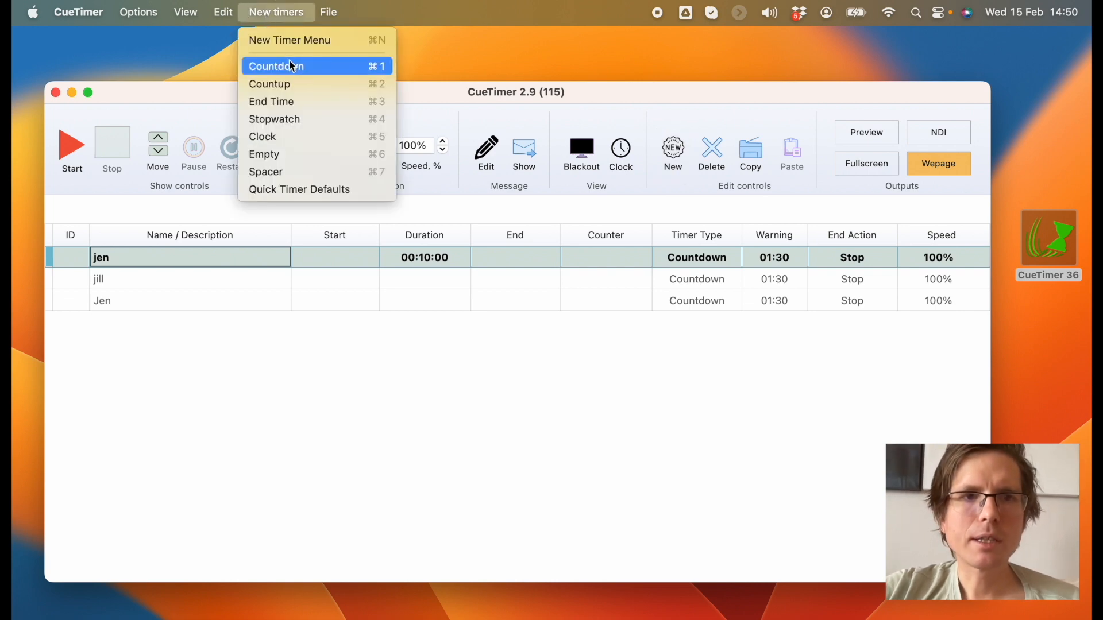
pyautogui.click(341, 67)
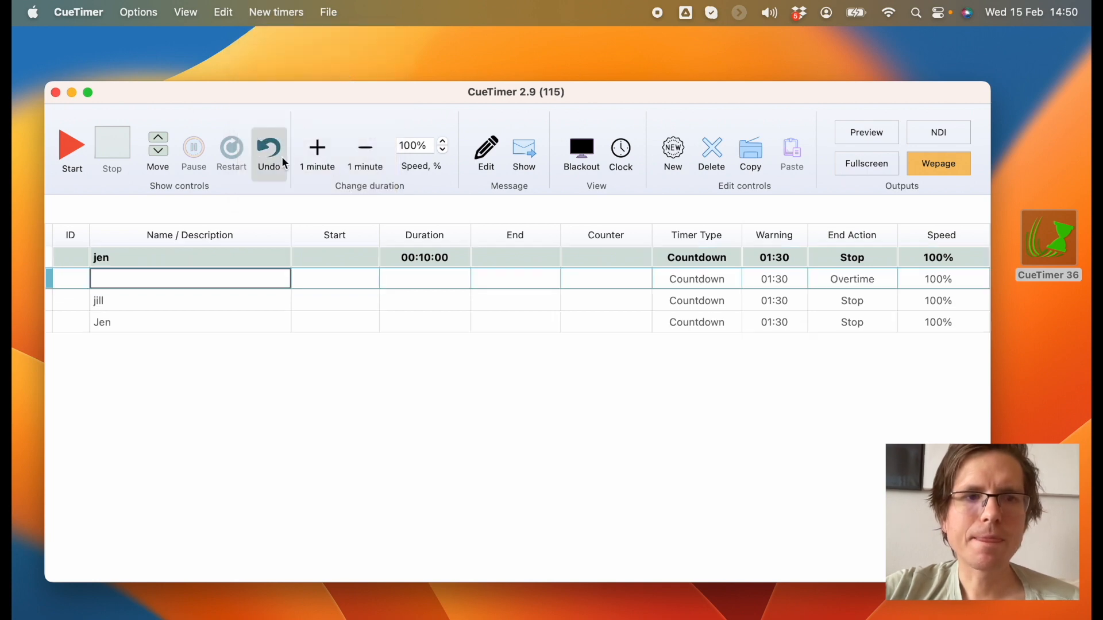
pyautogui.write('J')
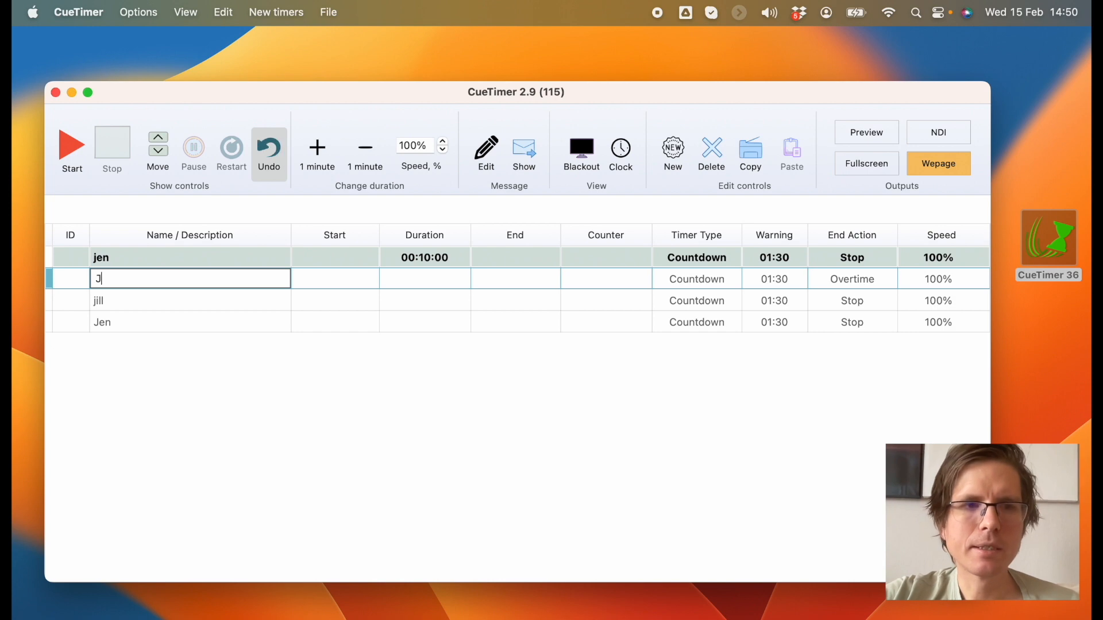
pyautogui.press('BackSpace')
pyautogui.write('Chris')
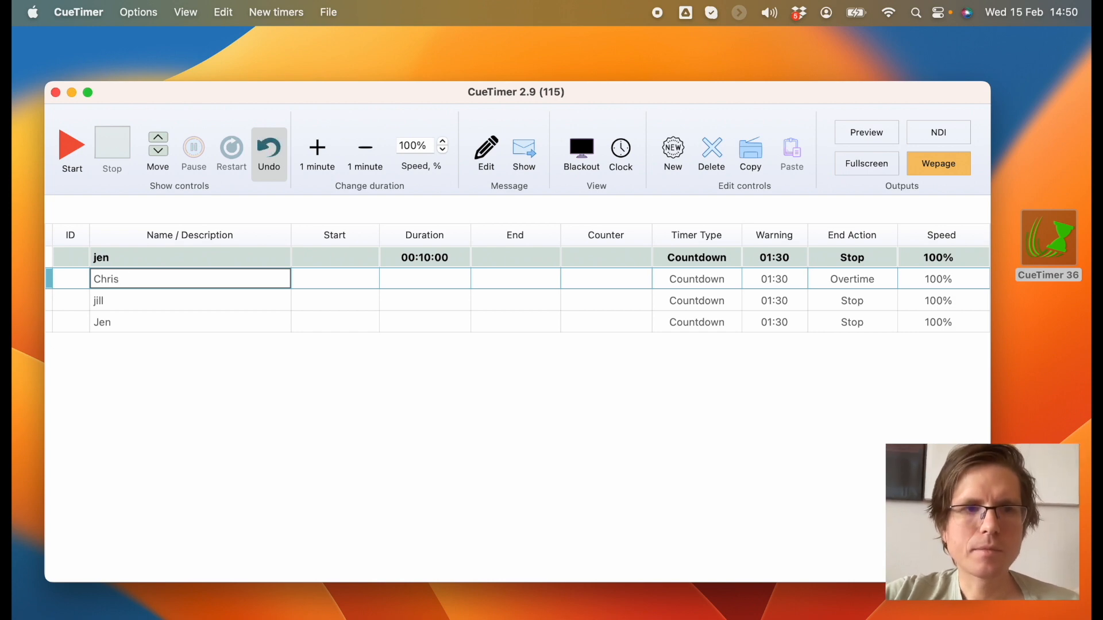
# Step: Add five unnamed quick countdown timers directly below the second timer
pyautogui.click(279, 13)
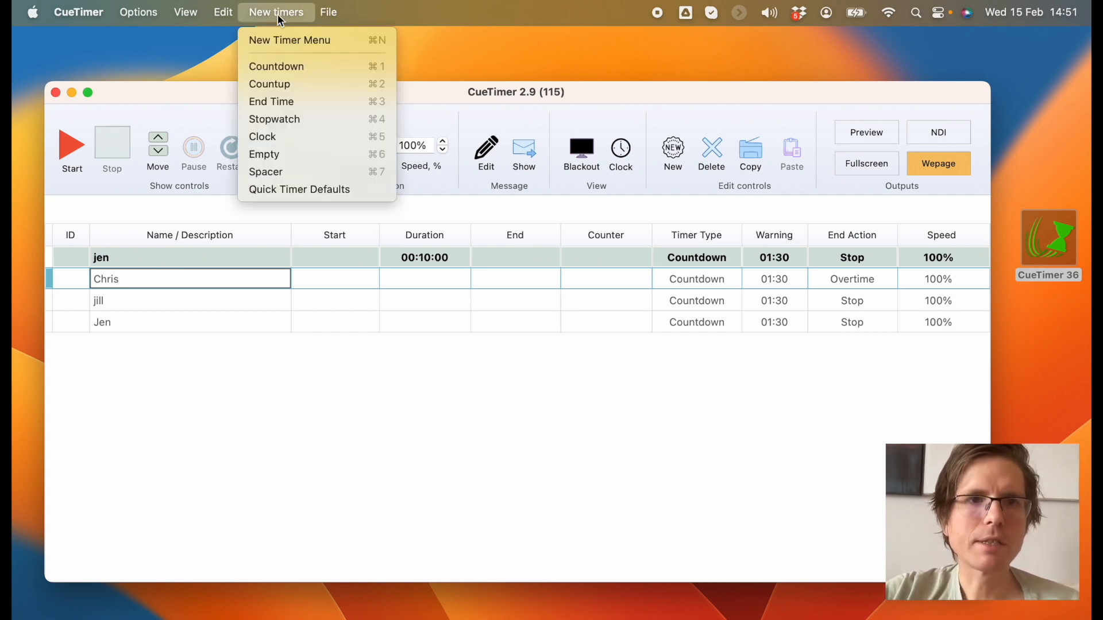
pyautogui.press('Down')
pyautogui.press('Return')
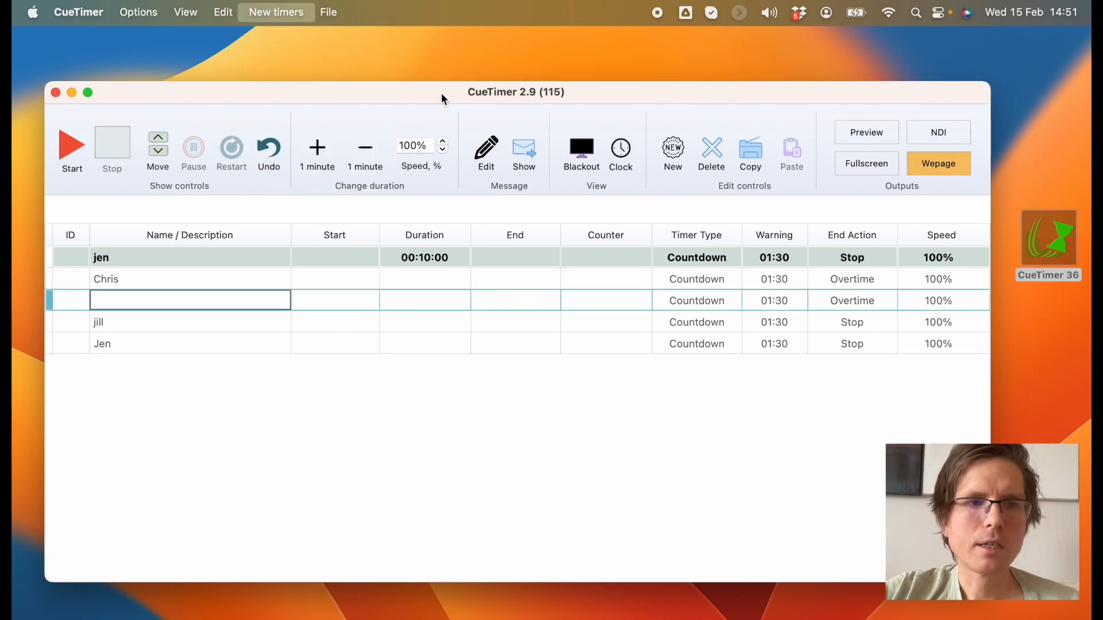
pyautogui.press('super+n')
pyautogui.press('super+n')
pyautogui.press('super+n')
pyautogui.press('super+n')
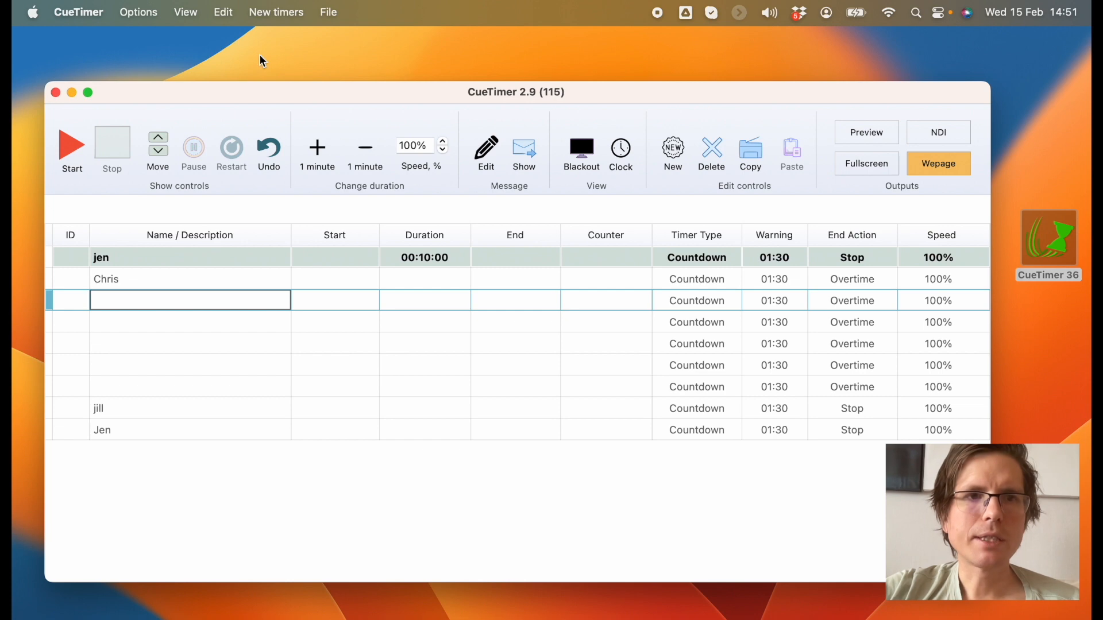
# Step: Review the Quick Timer Defaults for warning and end action, and close them without changes
pyautogui.click(277, 13)
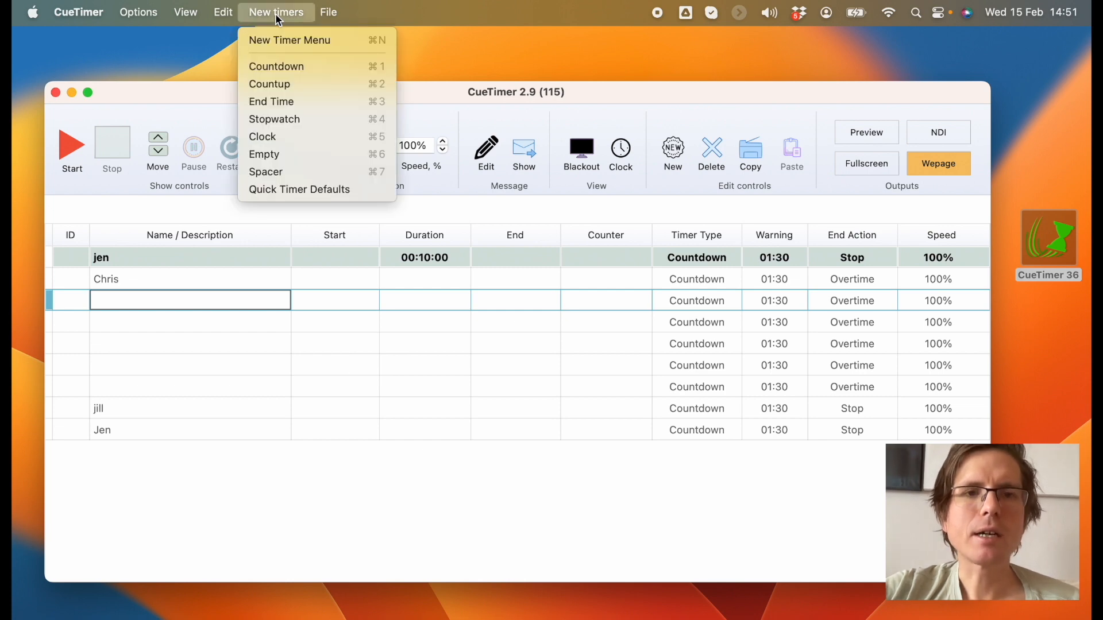
pyautogui.click(355, 191)
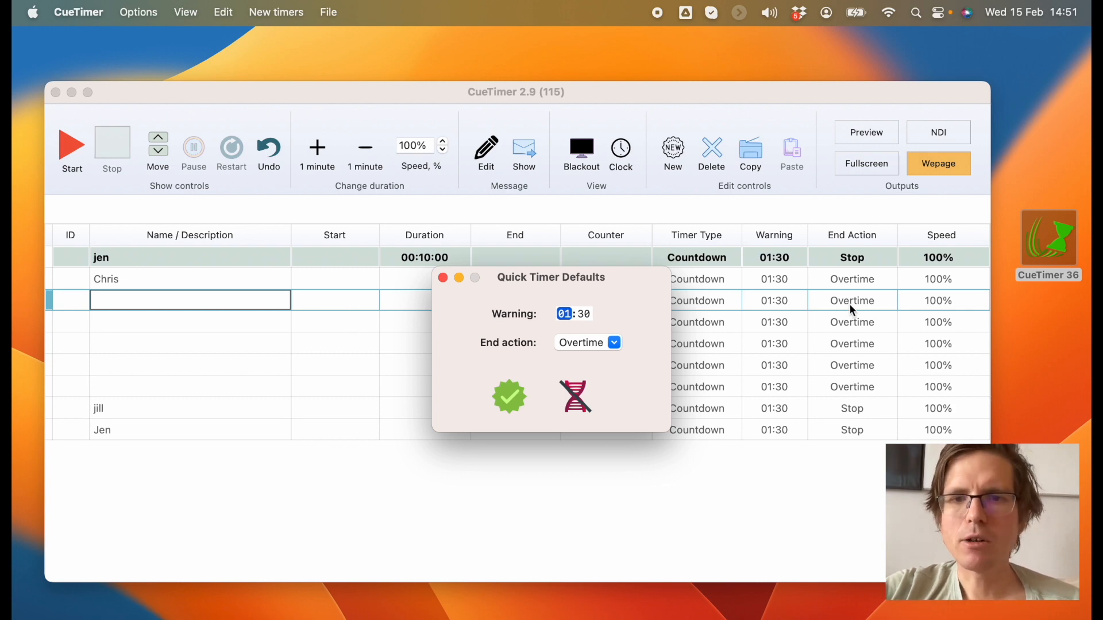
pyautogui.click(444, 279)
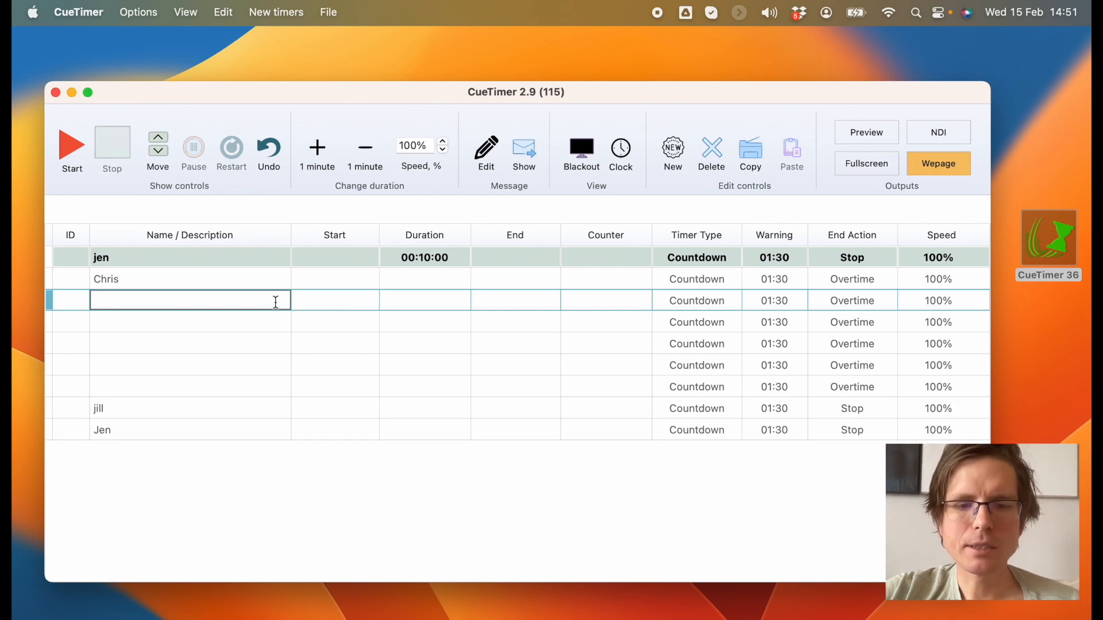
# Step: Enter a person's first name for the third timer and insert a spacer between the second and third timers
pyautogui.write('Jill')
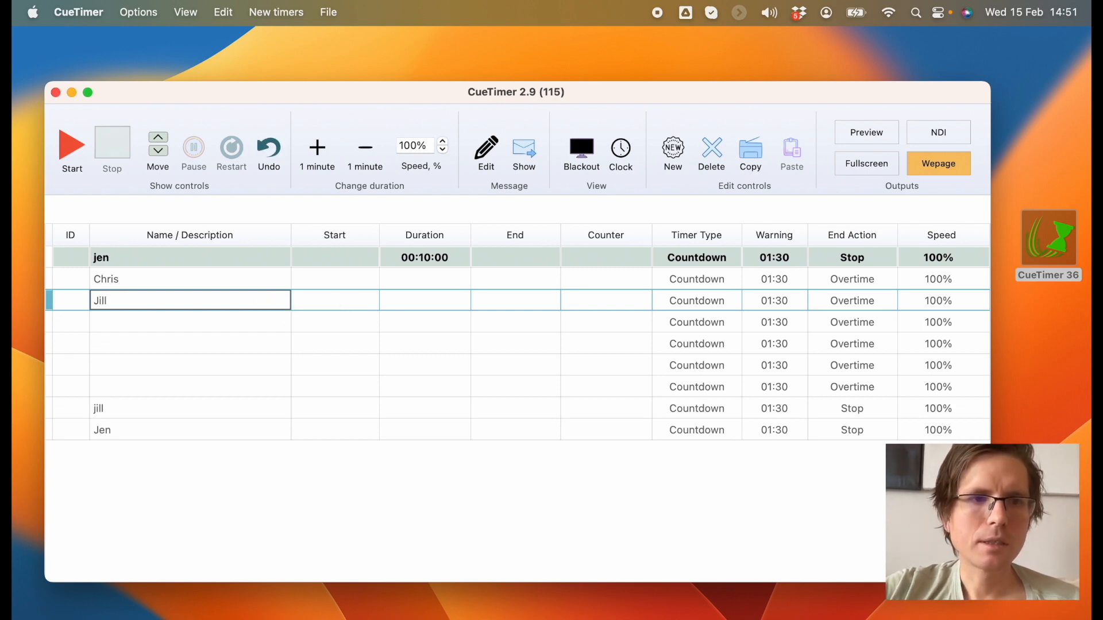
pyautogui.click(265, 284)
pyautogui.click(284, 9)
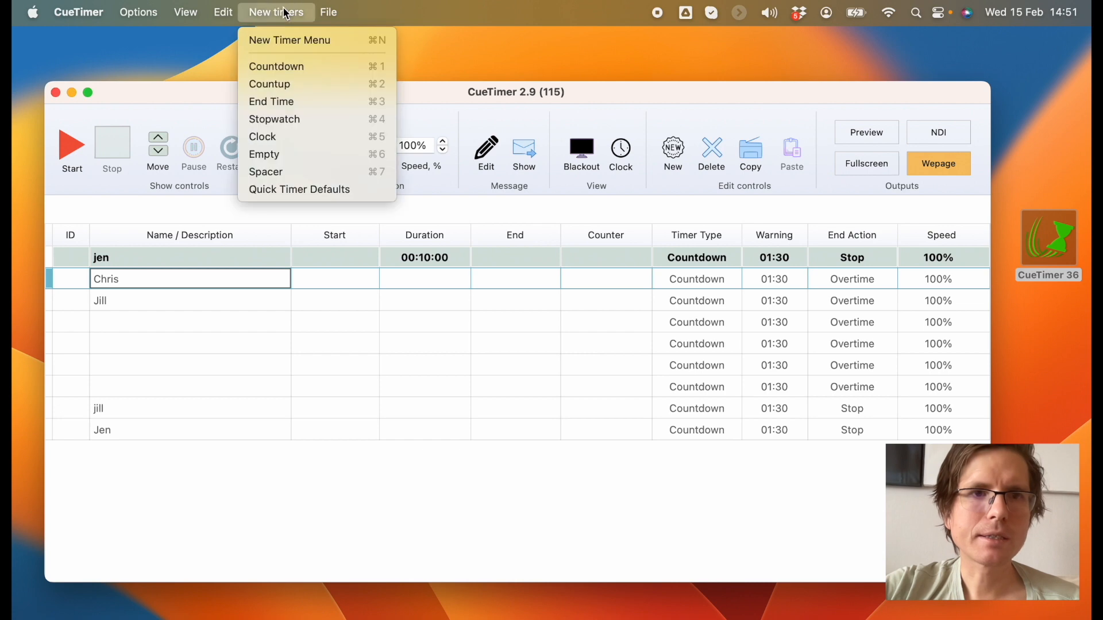
pyautogui.click(277, 172)
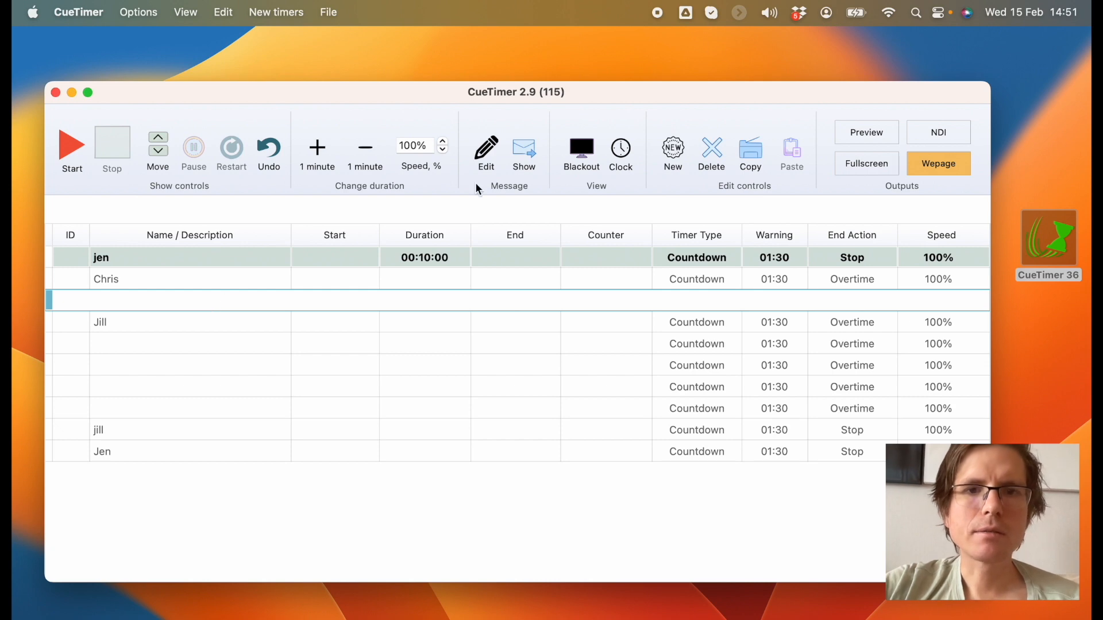
# Step: Copy the spacer and paste the copy above the last unnamed timer
pyautogui.click(747, 165)
pyautogui.click(323, 388)
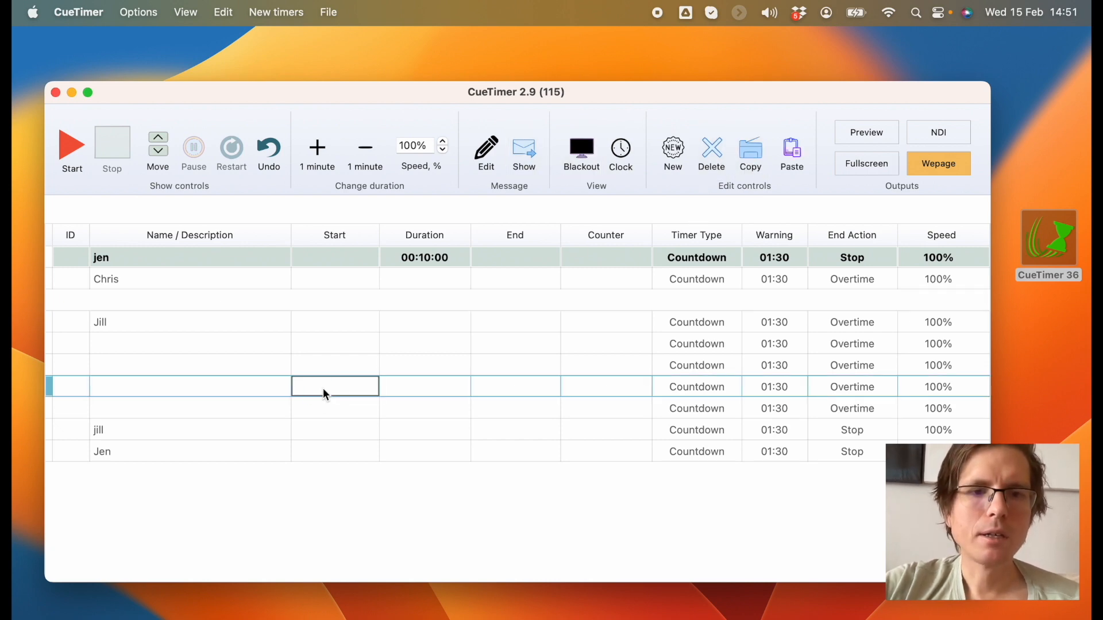
pyautogui.press('super+v')
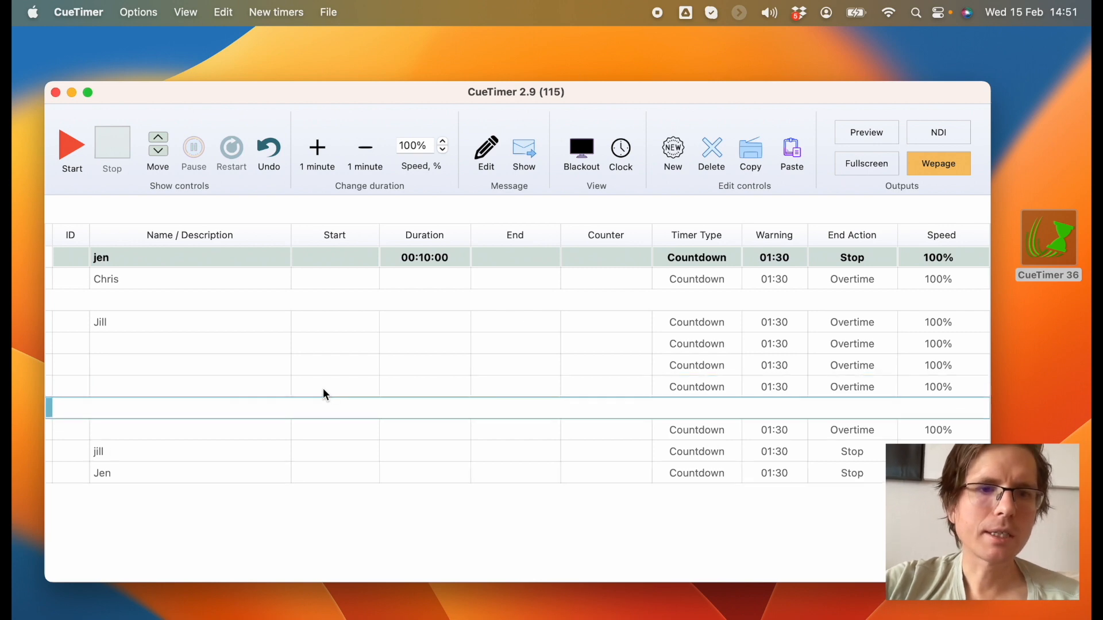
pyautogui.click(348, 470)
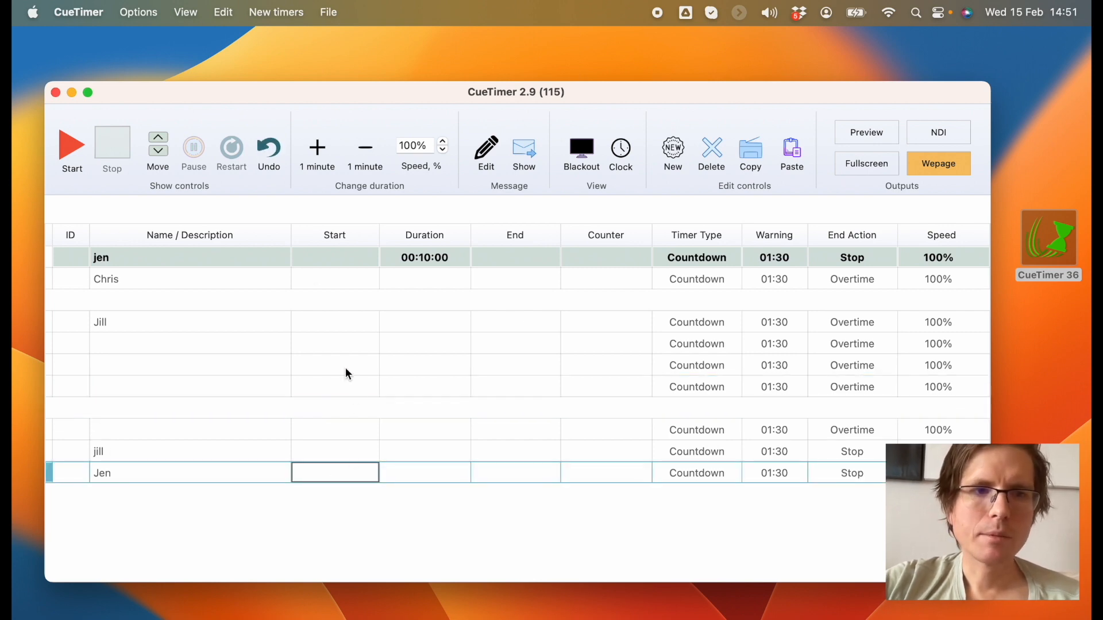
# Step: Start the first timer, advance to the second one, and stop it
pyautogui.click(248, 260)
pyautogui.click(69, 148)
pyautogui.click(67, 149)
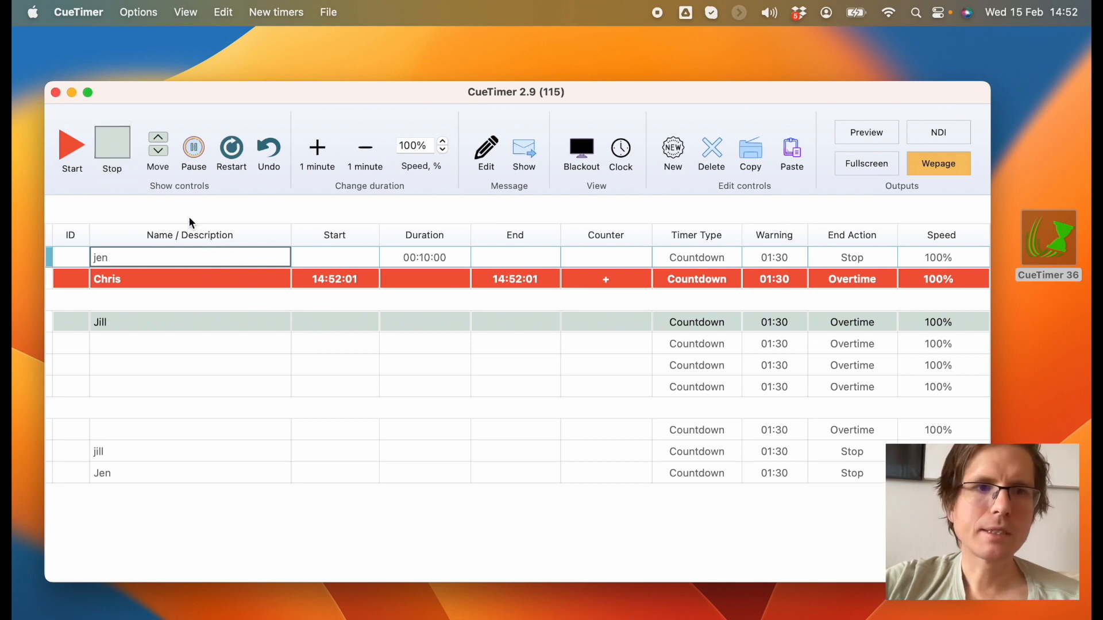
pyautogui.click(117, 150)
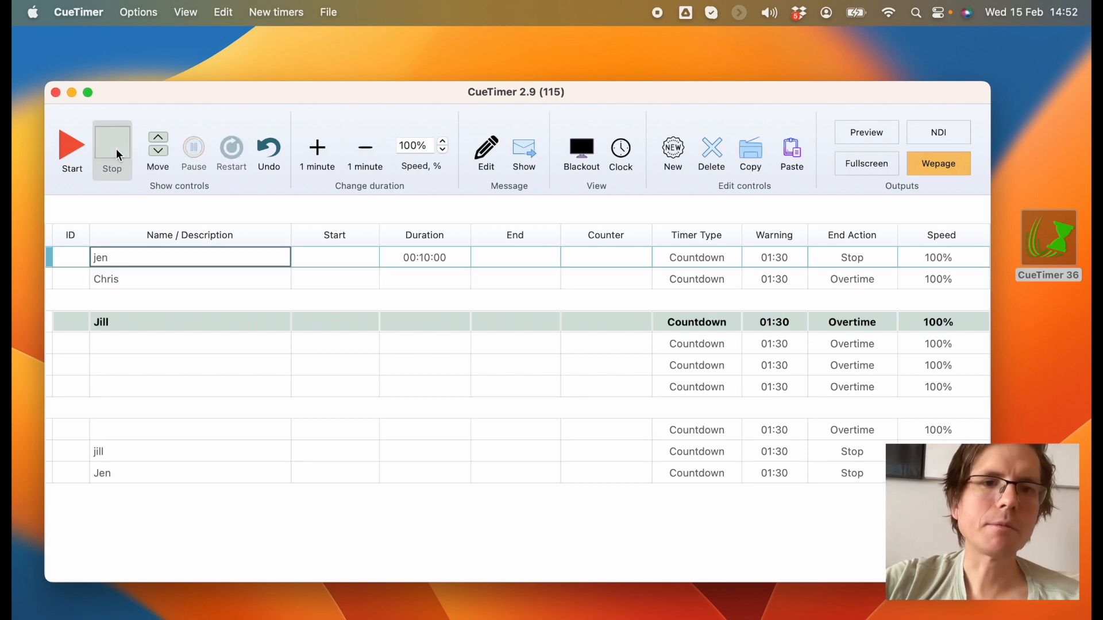
# Step: Delete all timers and spacers from the list
pyautogui.press('super+z')
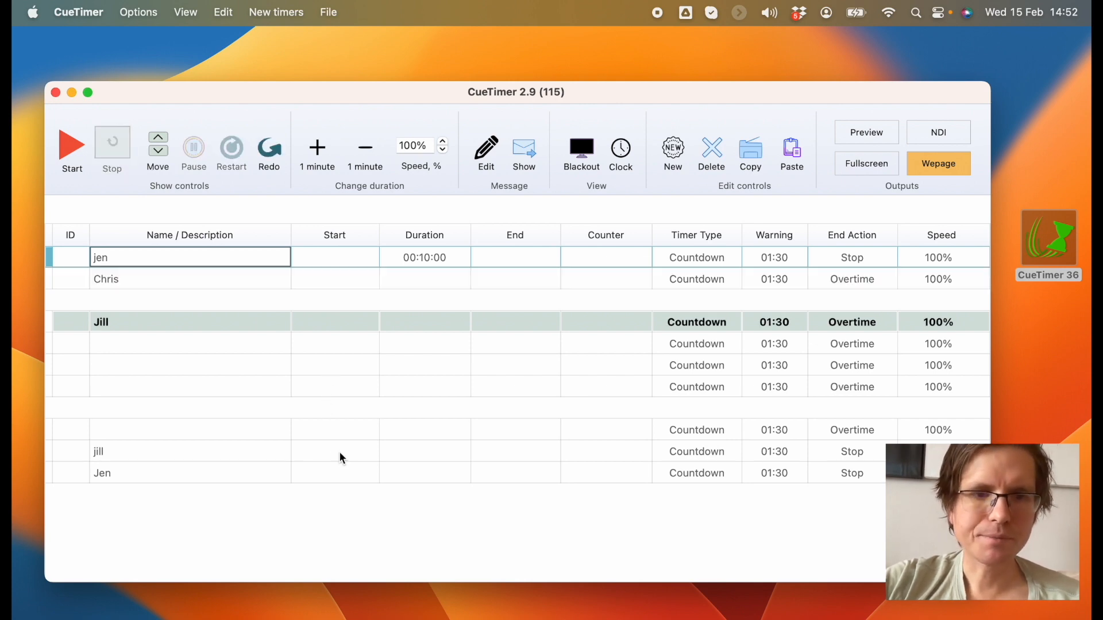
pyautogui.press('super+a')
pyautogui.press('Delete')
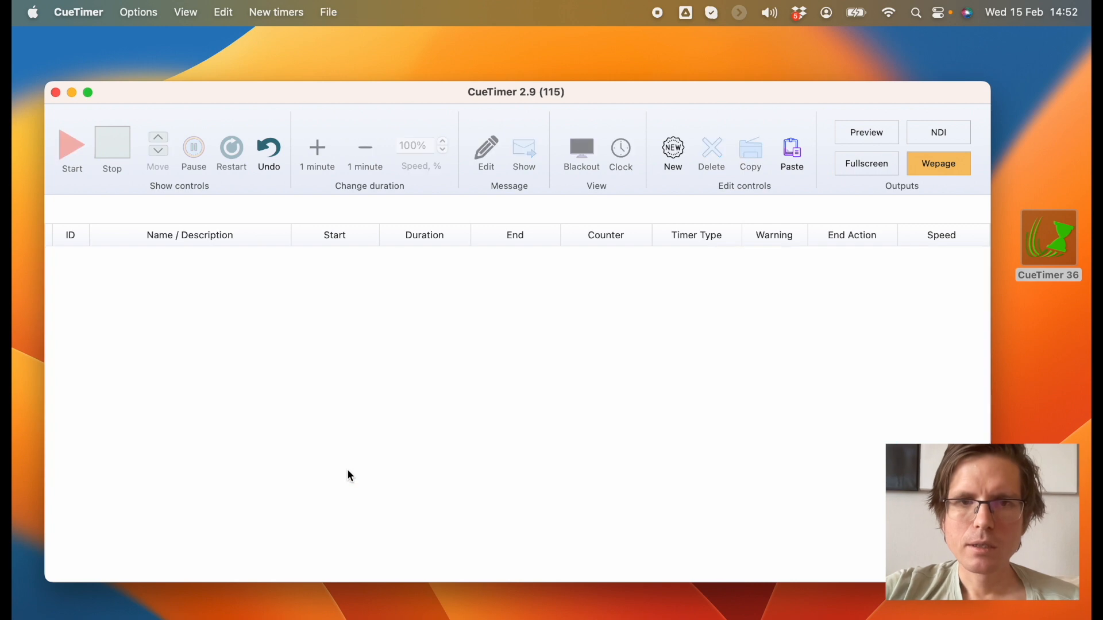
# Step: Create a new unnamed timer of type Stopwatch
pyautogui.click(670, 155)
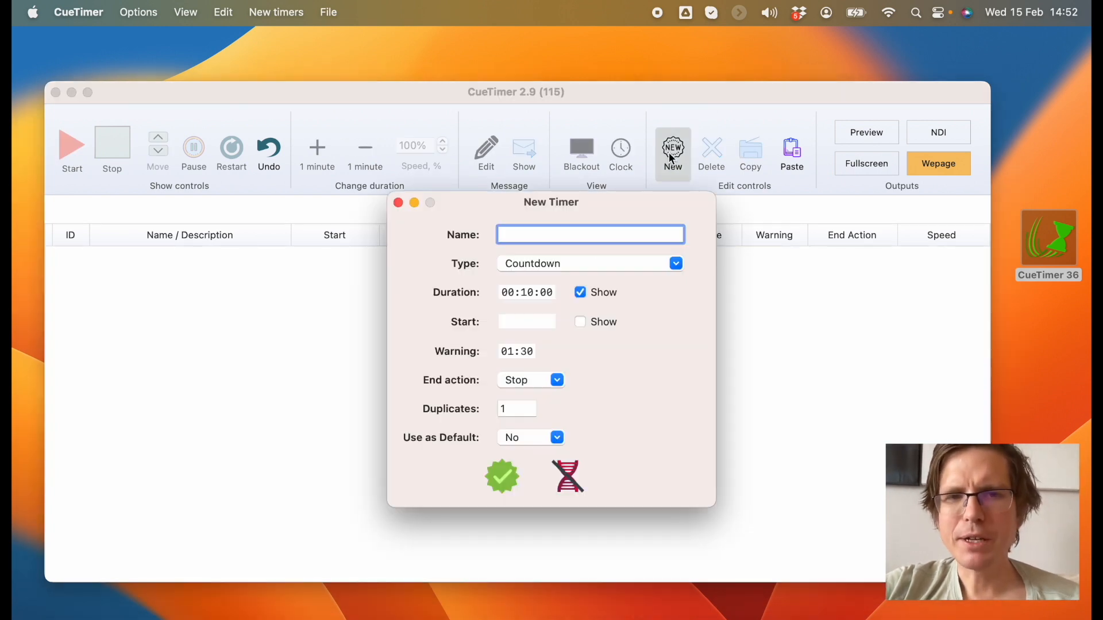
pyautogui.click(677, 265)
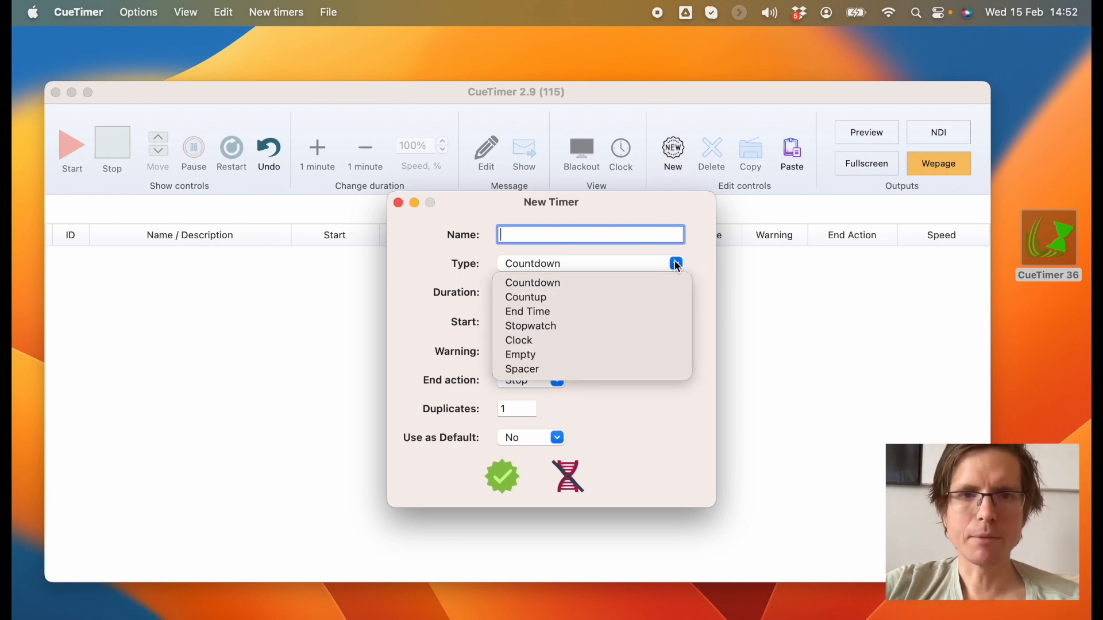
pyautogui.click(557, 329)
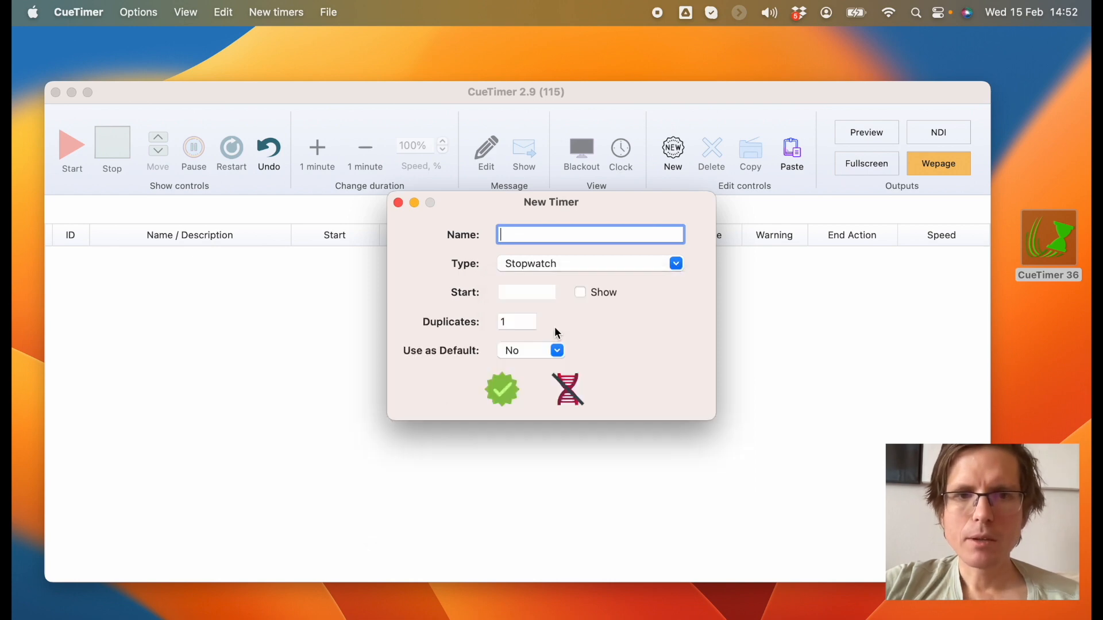
pyautogui.click(503, 390)
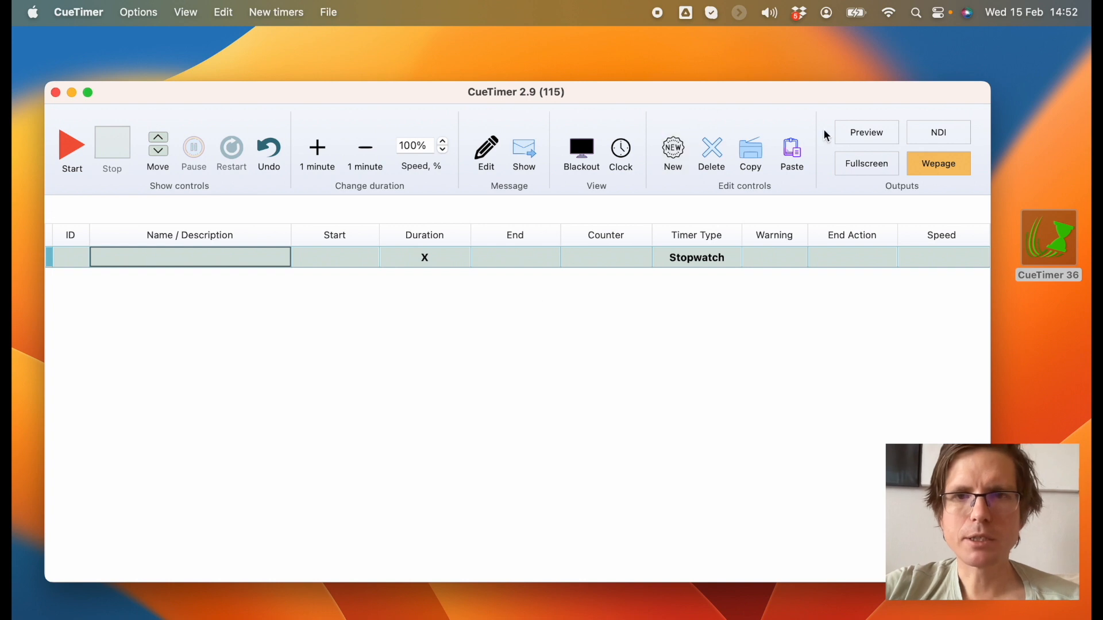
# Step: Show the preview output below the timer list and enter a person's first name for the stopwatch timer
pyautogui.click(866, 133)
pyautogui.moveTo(495, 274); pyautogui.dragTo(426, 356)
pyautogui.doubleClick(280, 258)
pyautogui.write('Jen')
pyautogui.press('Return')
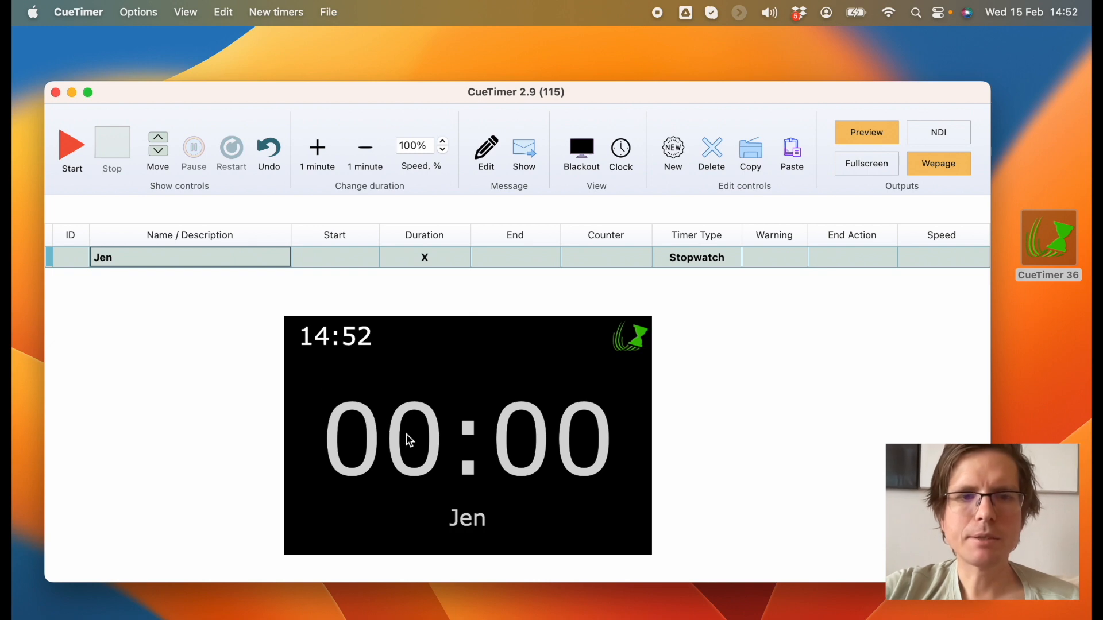
# Step: Start and stop the stopwatch timer, and delete it from the list
pyautogui.click(73, 148)
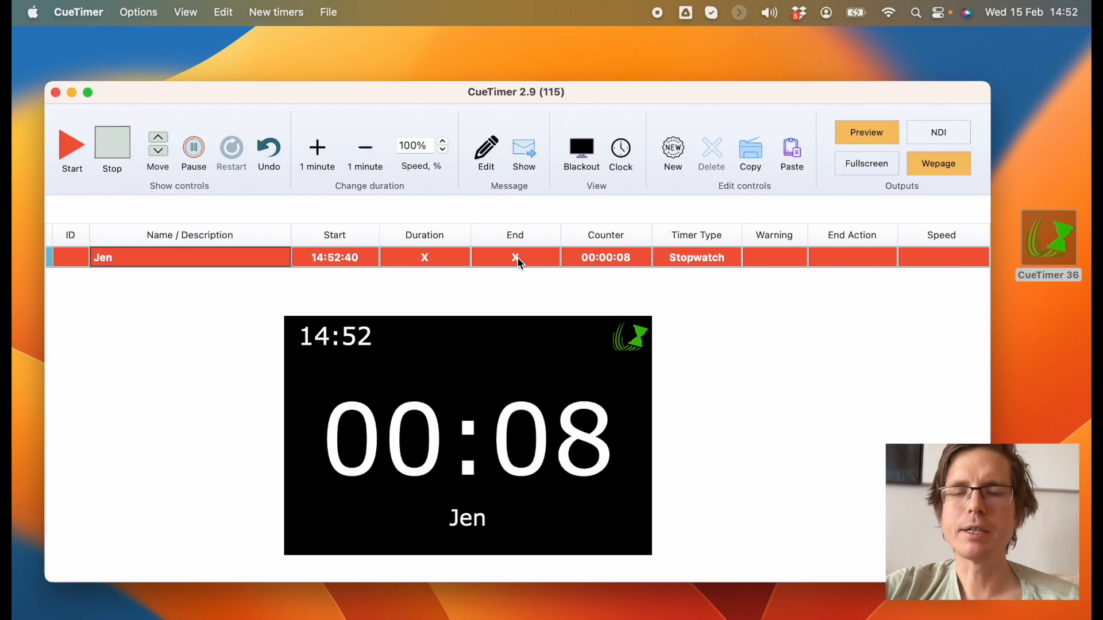
pyautogui.click(118, 146)
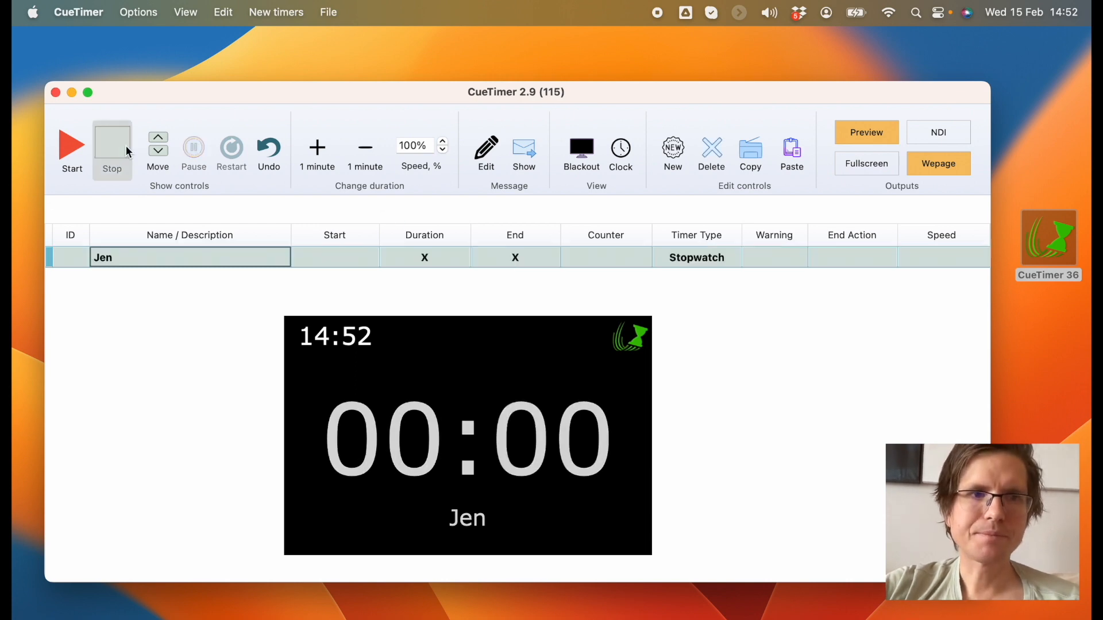
pyautogui.click(573, 253)
pyautogui.press('BackSpace')
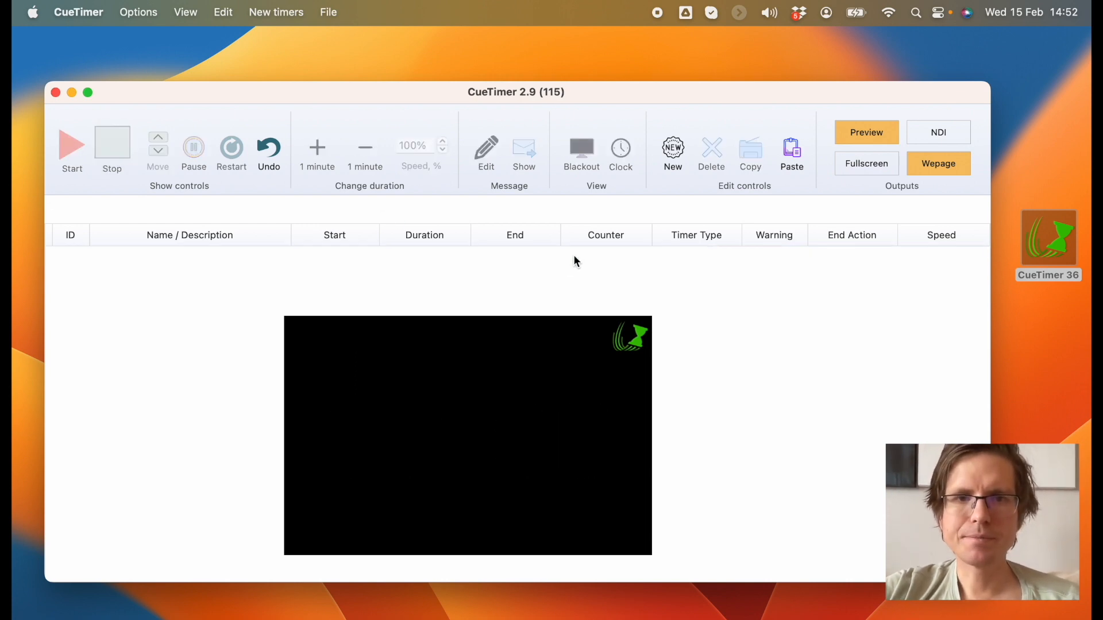
# Step: Create a new timer of type Countup with a duration of 00:05:00
pyautogui.click(678, 151)
pyautogui.click(676, 263)
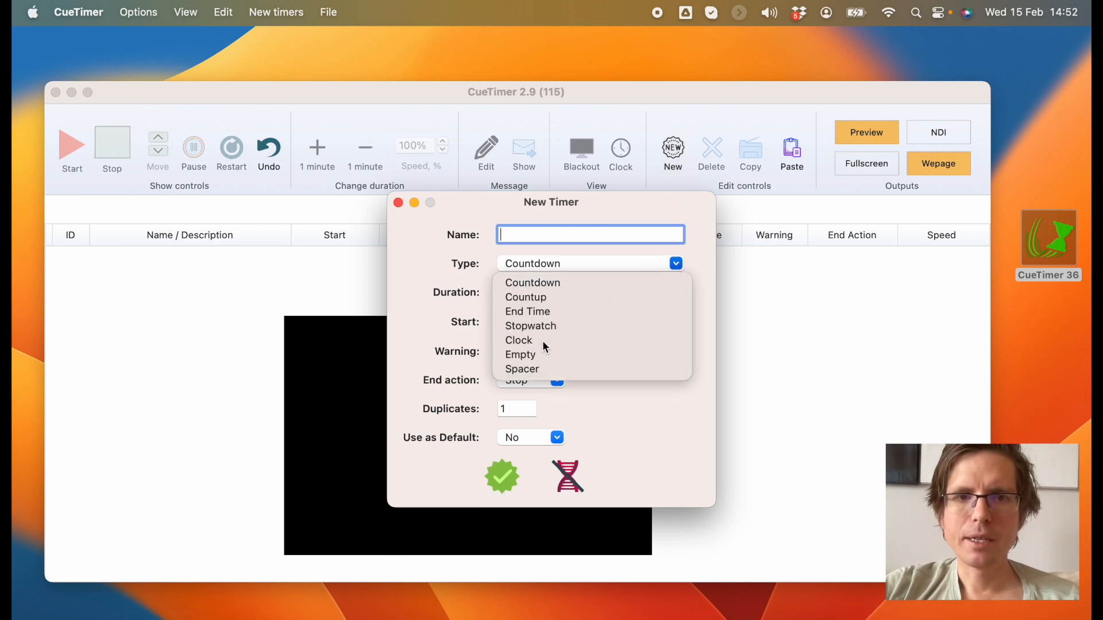
pyautogui.click(536, 298)
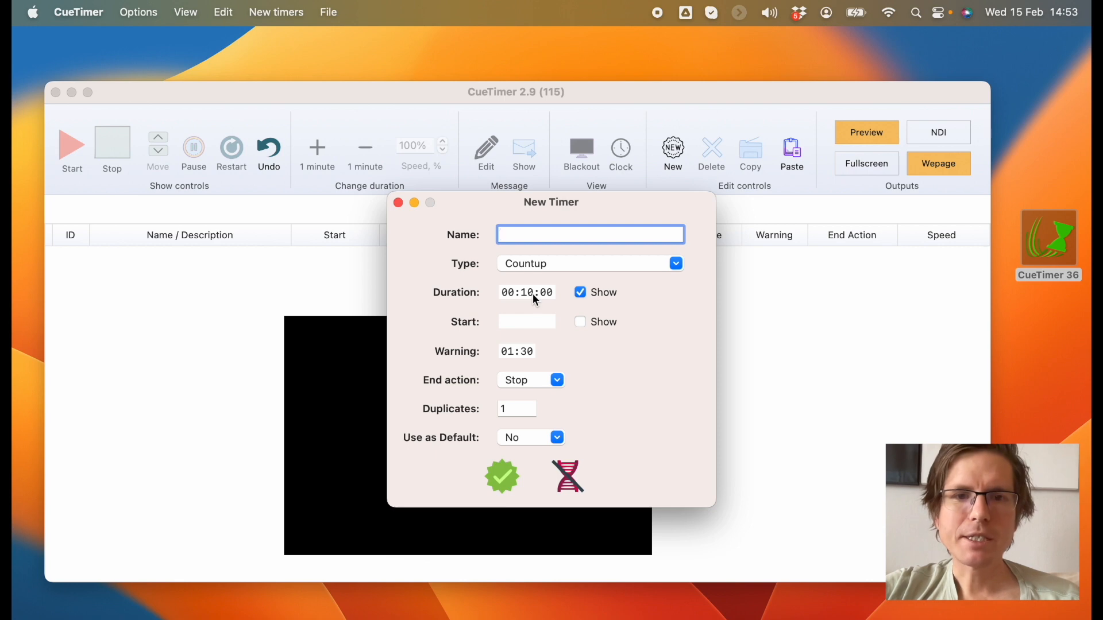
pyautogui.click(518, 290)
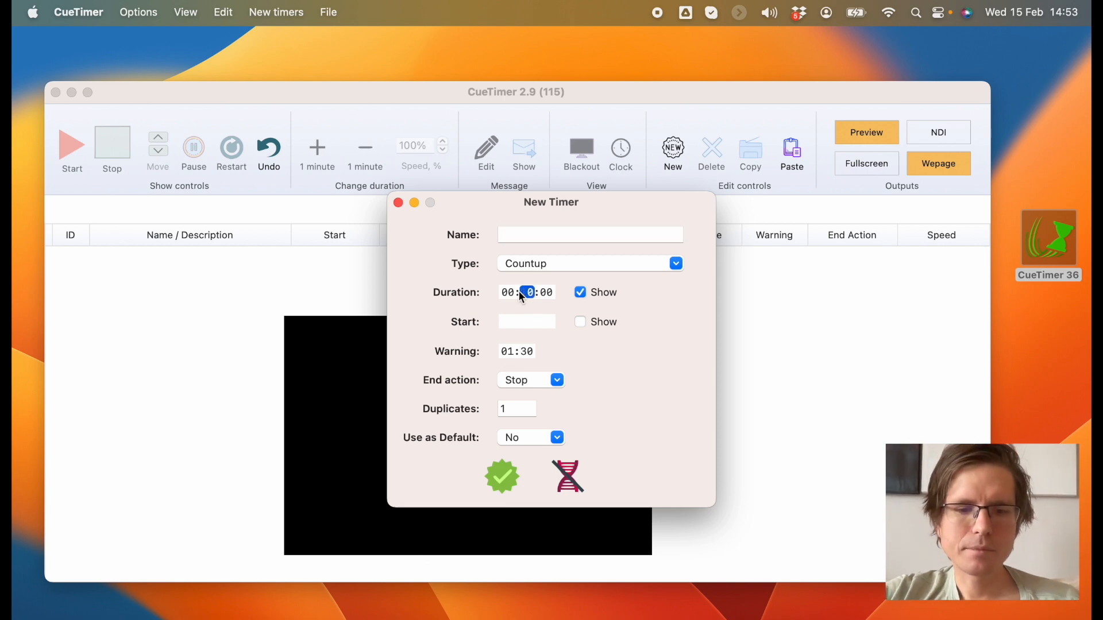
pyautogui.write('05')
pyautogui.press('Return')
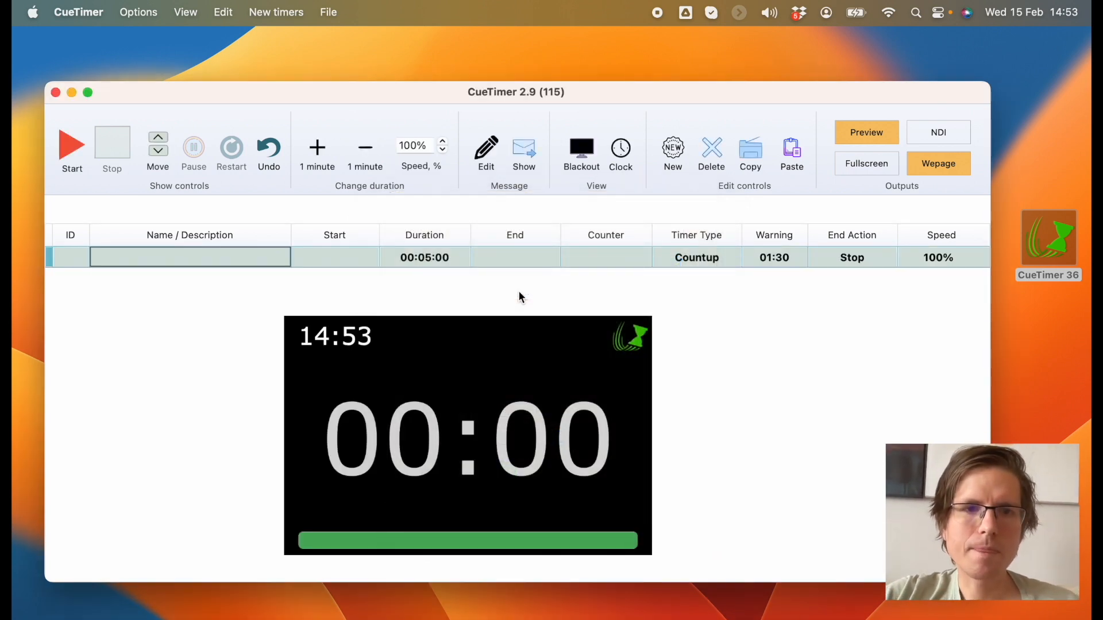
# Step: Start the Countup timer and set its warning time to 07:30
pyautogui.click(77, 156)
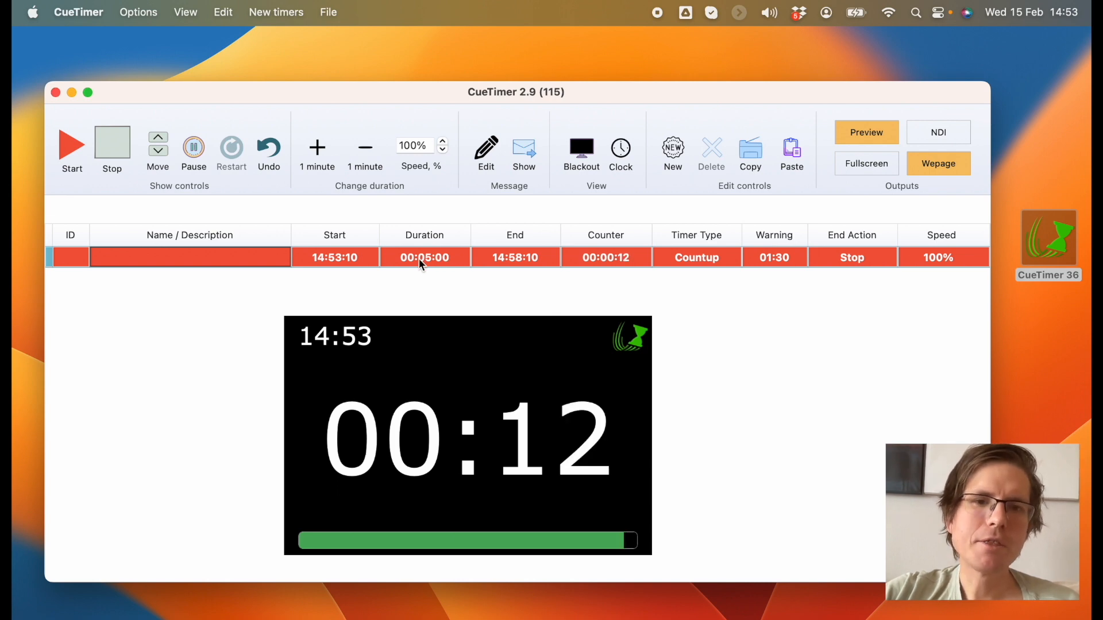
pyautogui.doubleClick(781, 256)
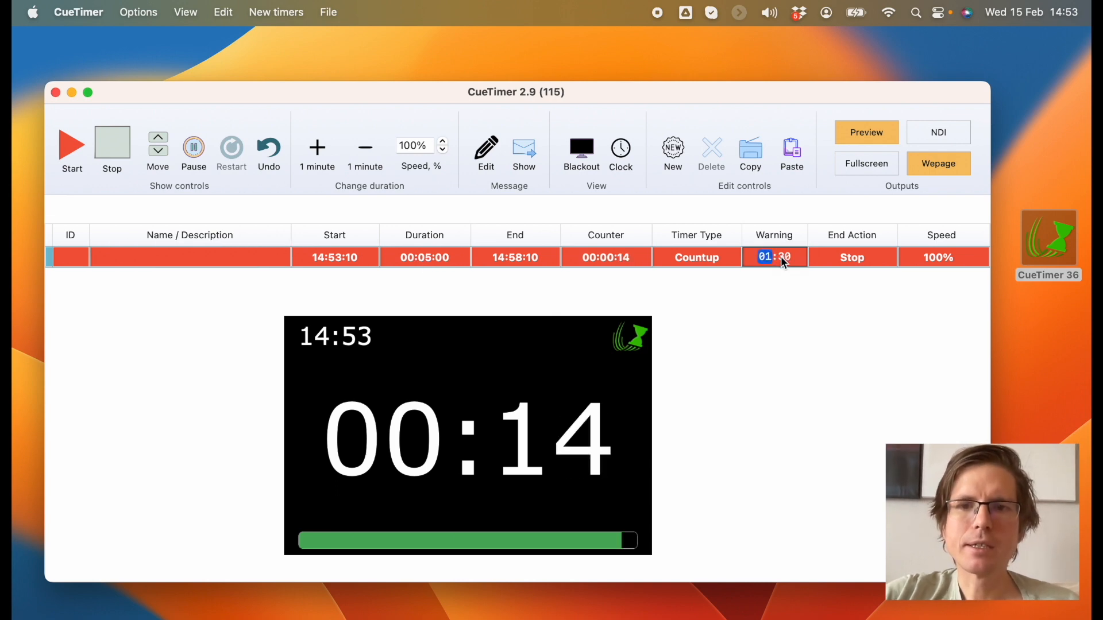
pyautogui.write('07')
pyautogui.press('Return')
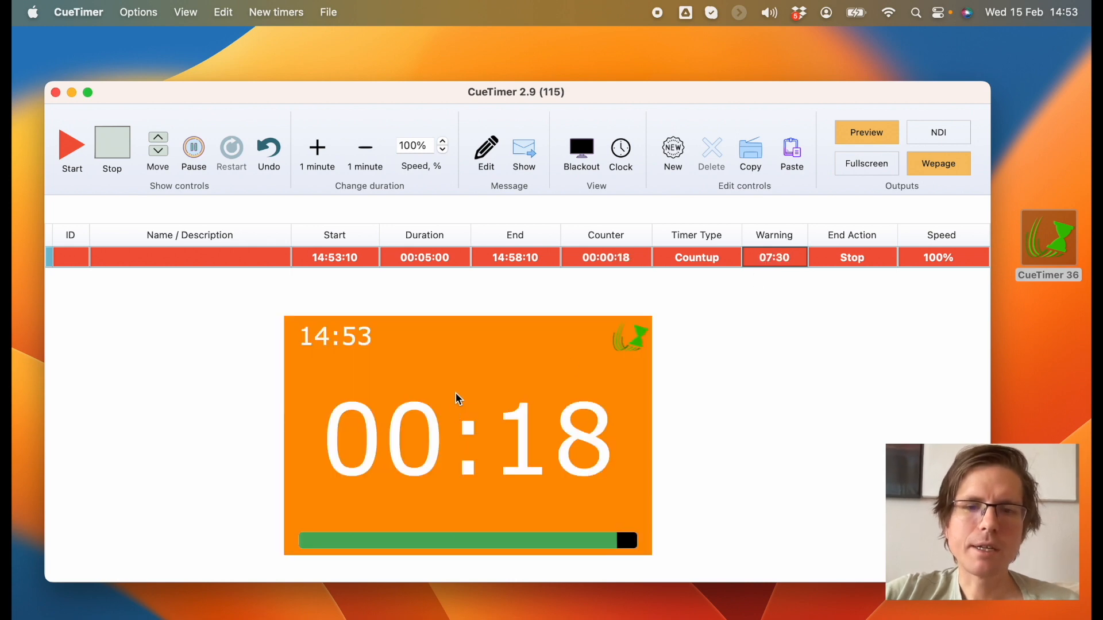
# Step: Set the running Countup timer's duration to 00:00:32
pyautogui.doubleClick(422, 259)
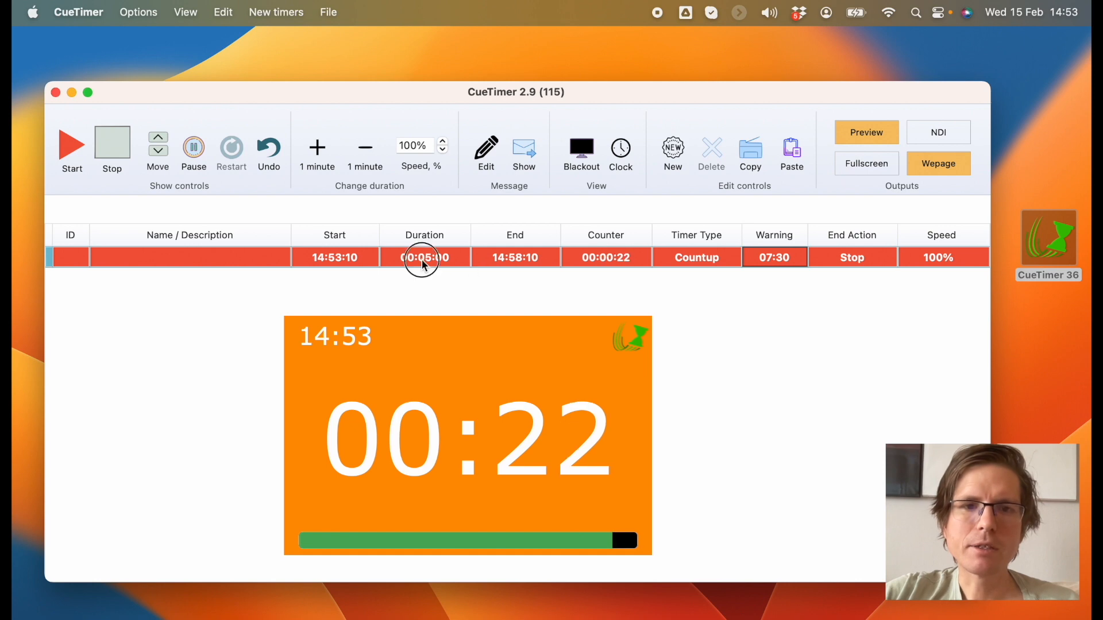
pyautogui.write('0001')
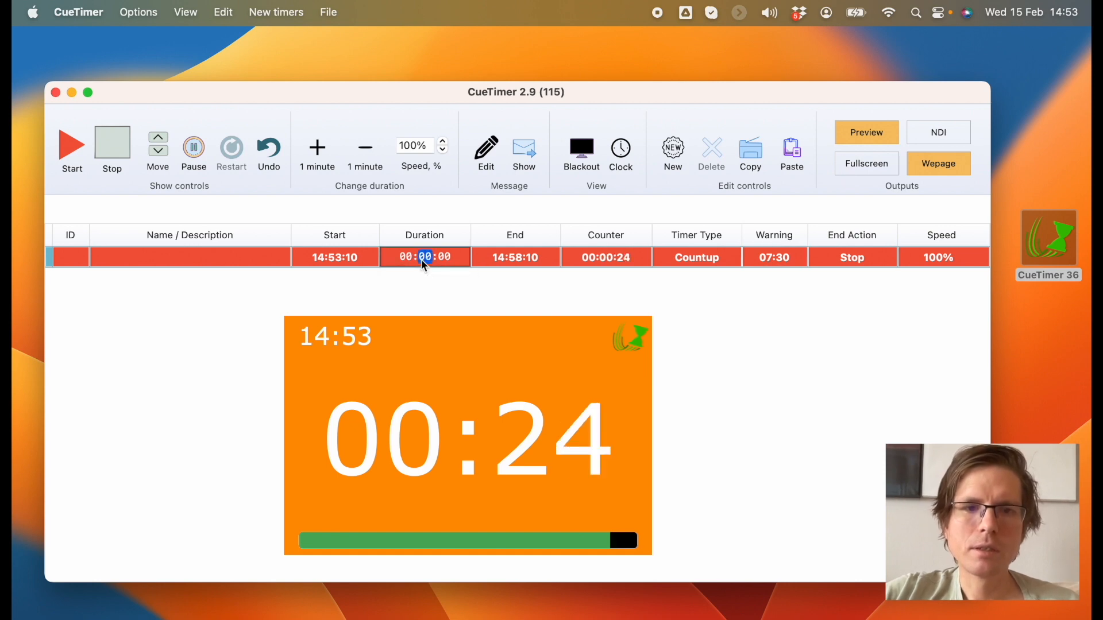
pyautogui.write('5')
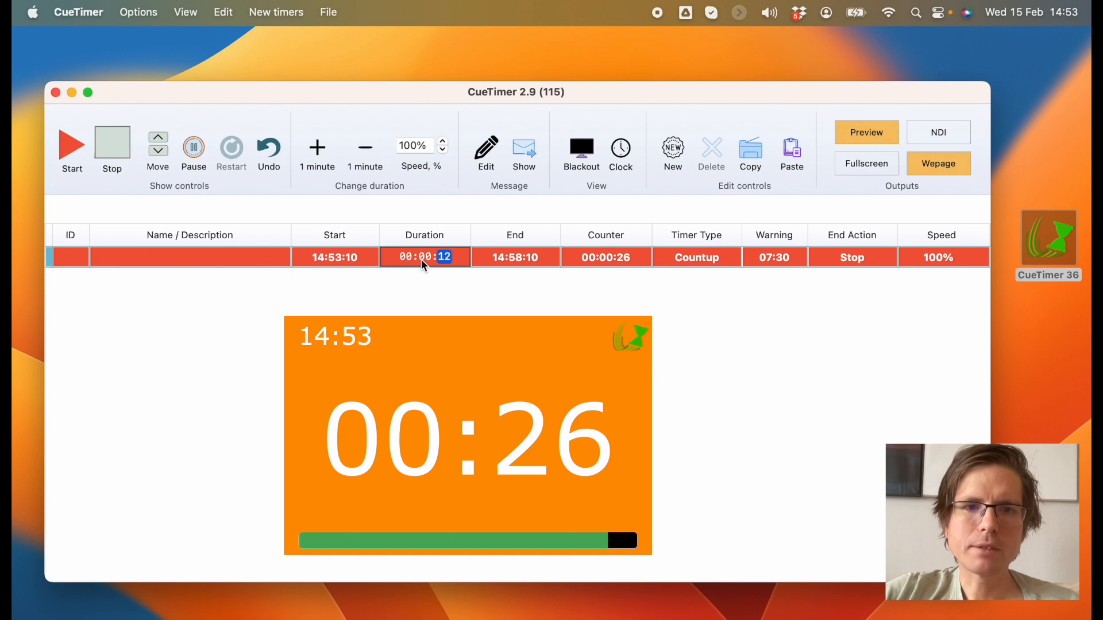
pyautogui.press('Up')
pyautogui.press('Up')
pyautogui.press('Up')
pyautogui.press('Up')
pyautogui.press('Up')
pyautogui.press('Up')
pyautogui.press('Up')
pyautogui.press('Up')
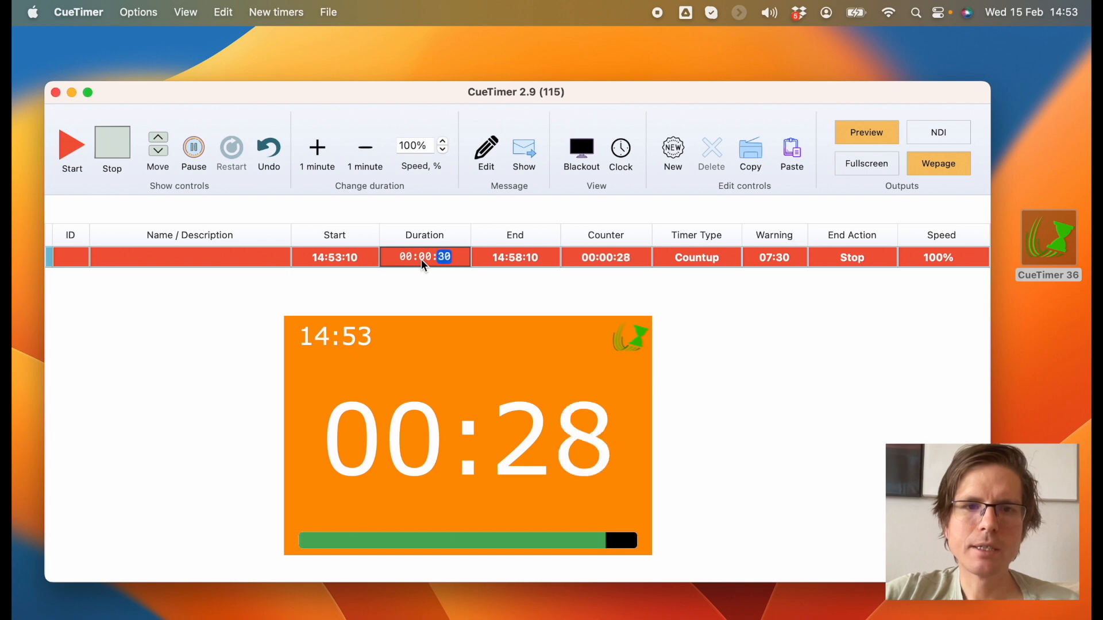
pyautogui.press('Up')
pyautogui.press('Up')
pyautogui.press('Return')
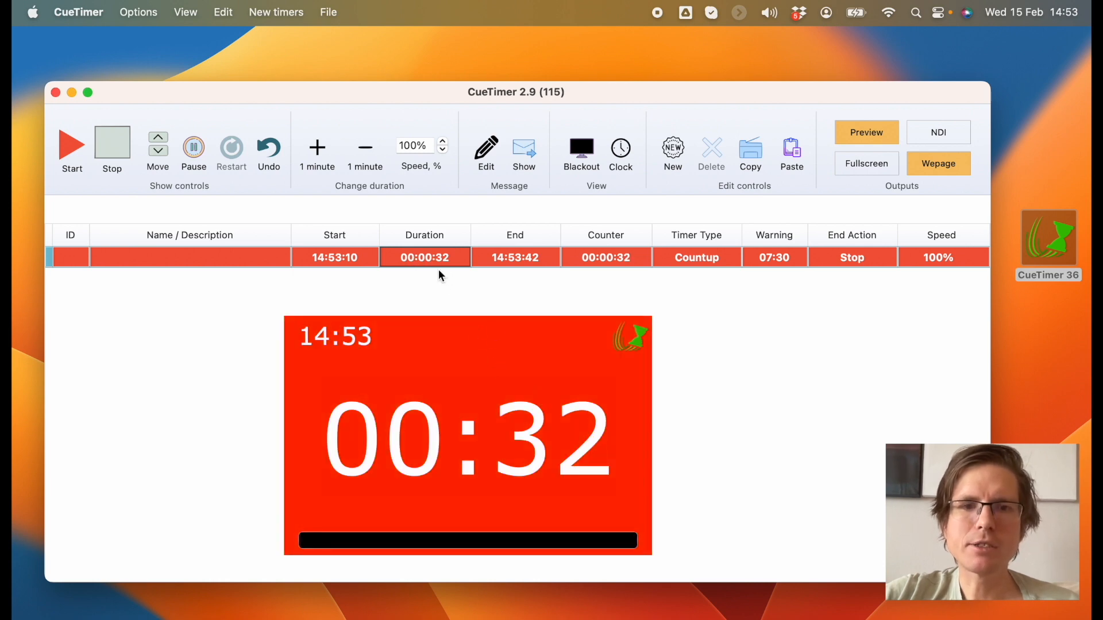
# Step: Set the Countup timer's end action to Overtime and stop the timer
pyautogui.click(853, 258)
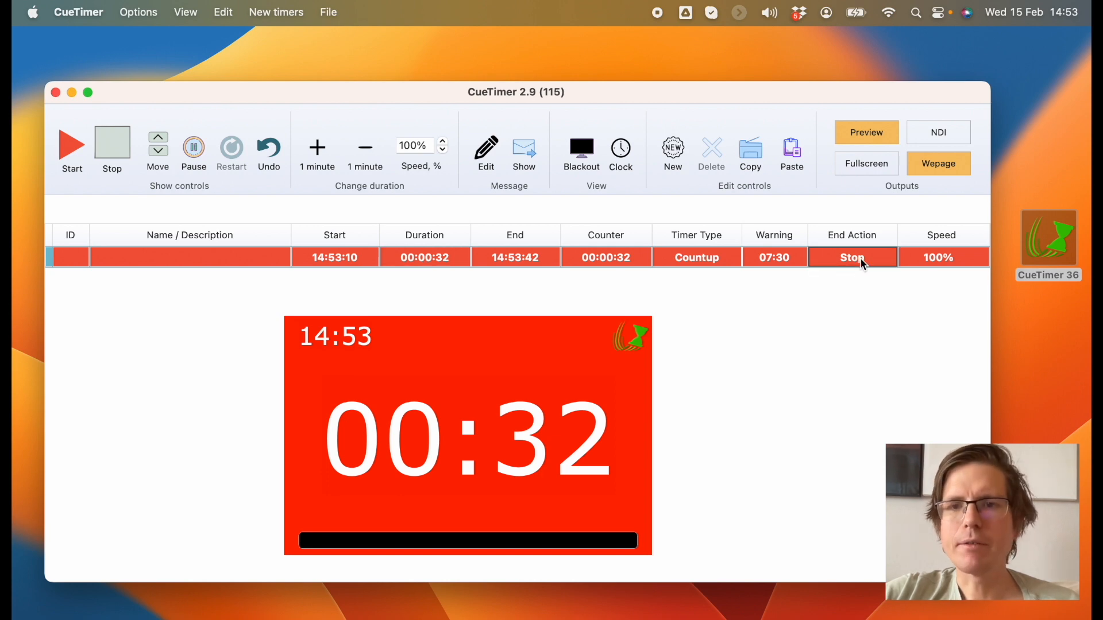
pyautogui.click(860, 258)
pyautogui.click(885, 258)
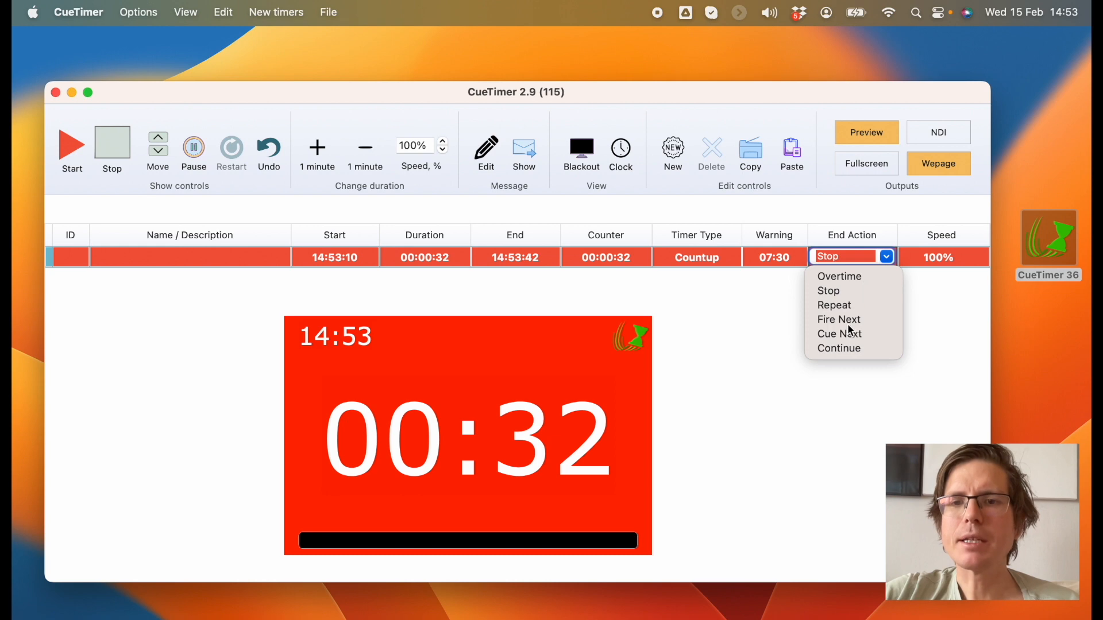
pyautogui.click(773, 250)
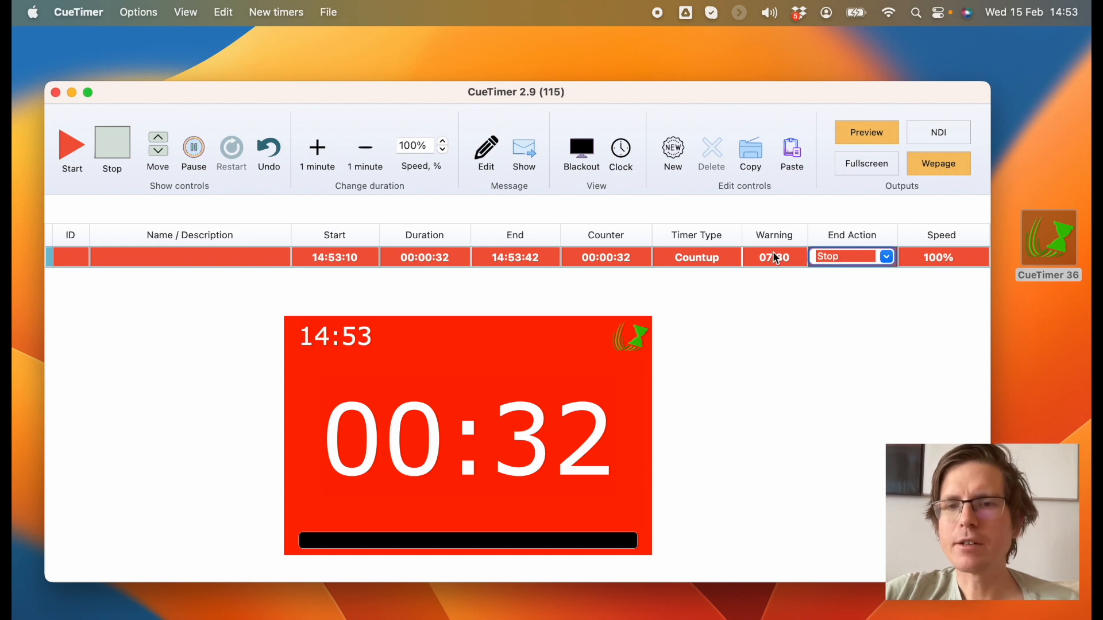
pyautogui.click(774, 251)
pyautogui.click(122, 154)
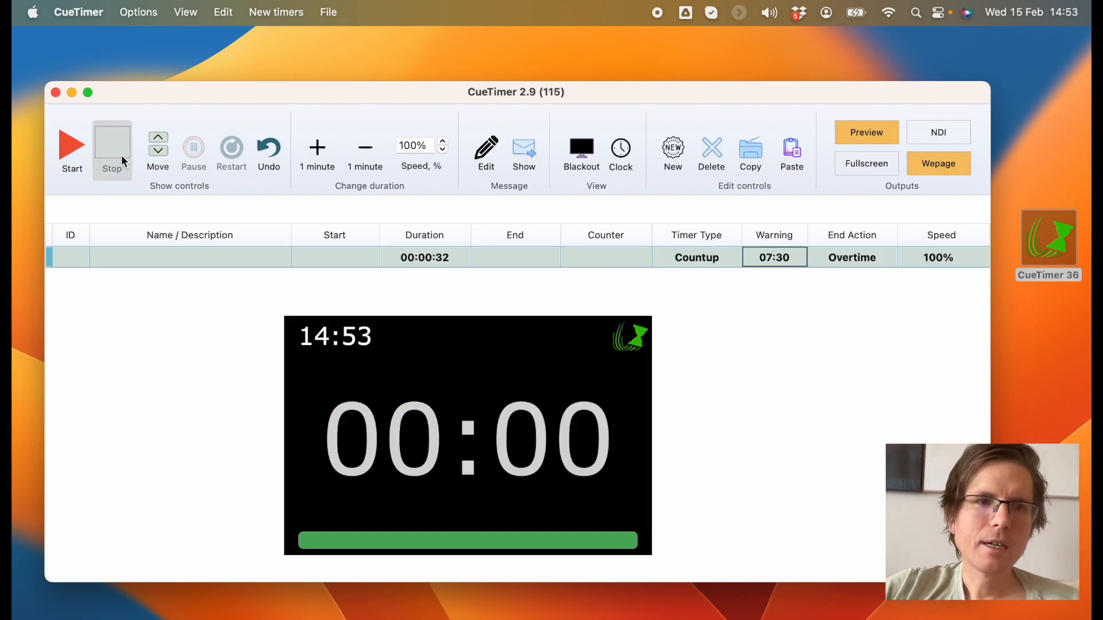
# Step: Create a second Countup timer with a duration of 00:10:00 and select it in the list
pyautogui.click(681, 158)
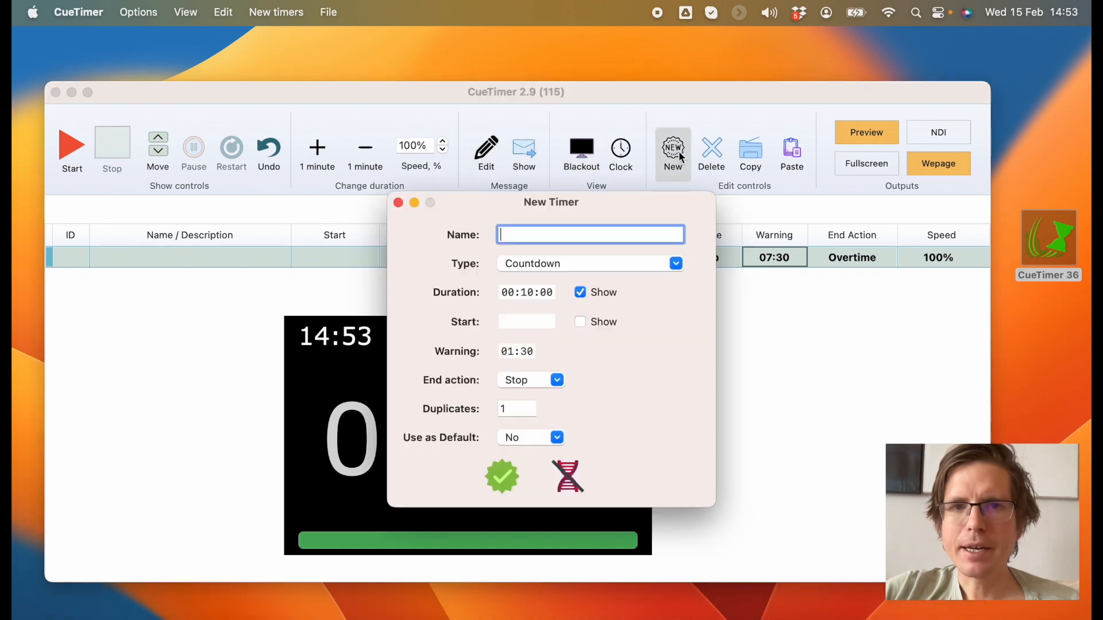
pyautogui.click(676, 263)
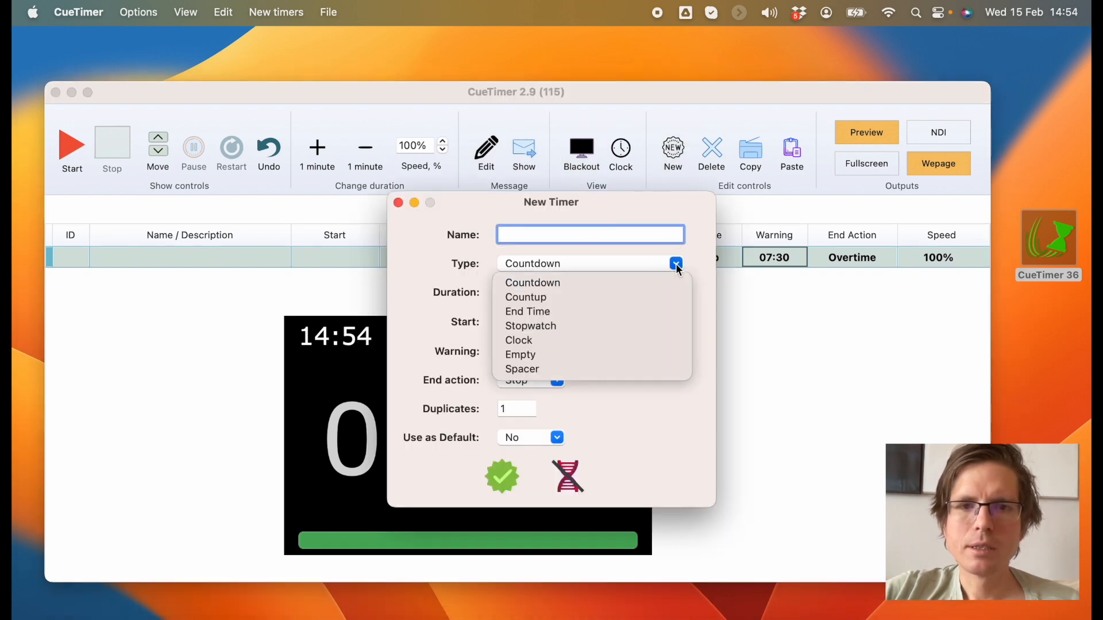
pyautogui.click(575, 297)
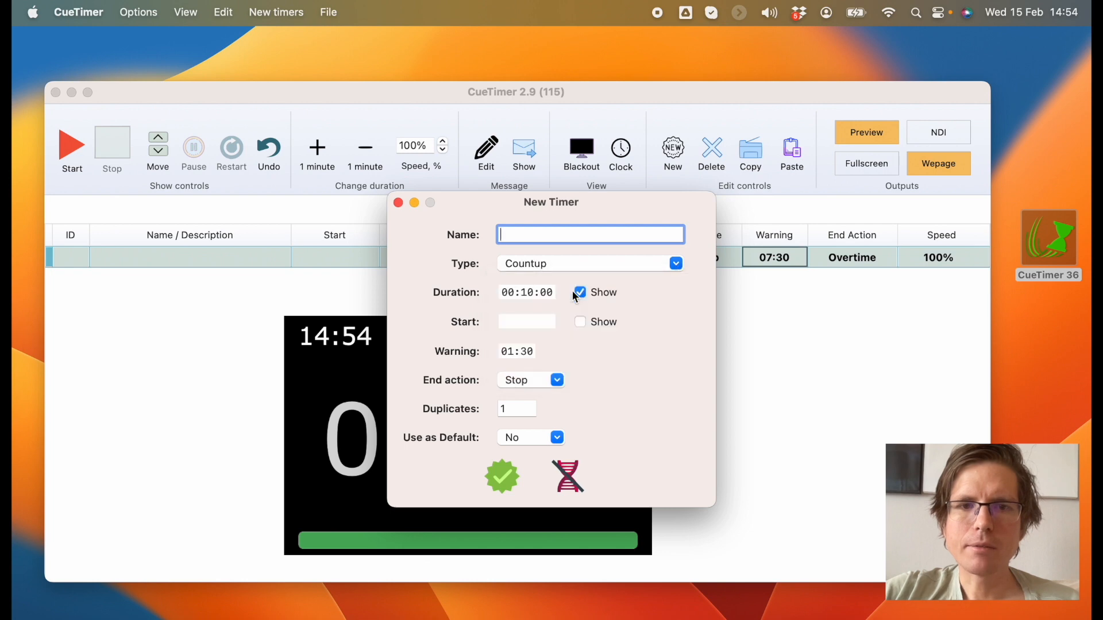
pyautogui.click(502, 478)
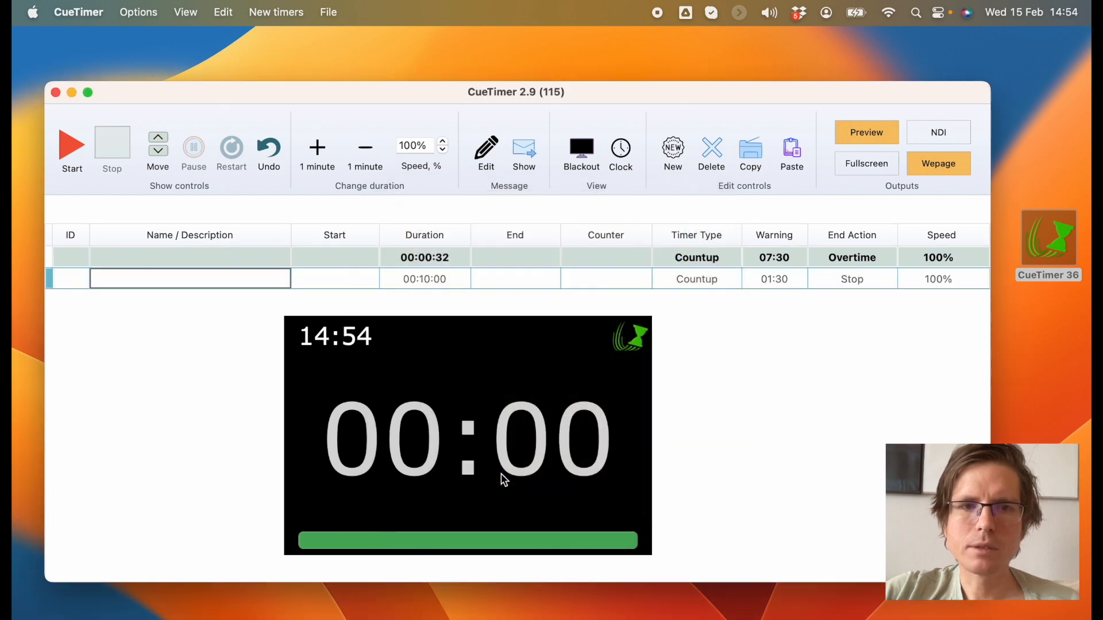
pyautogui.click(430, 279)
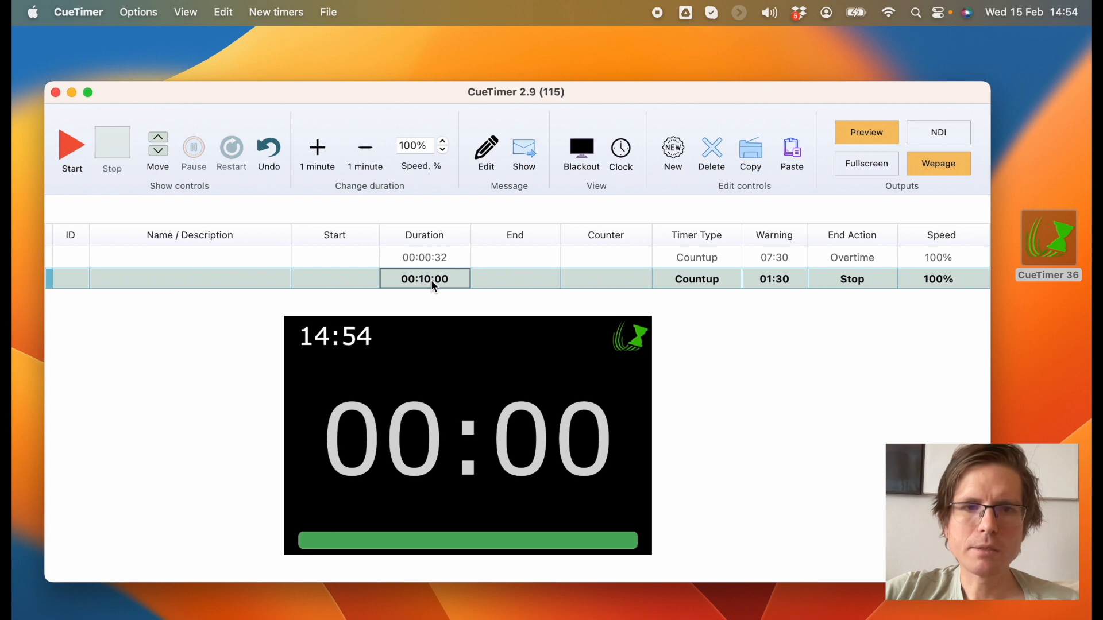
# Step: Enter a person's first name for the second Countup timer and start it
pyautogui.doubleClick(207, 277)
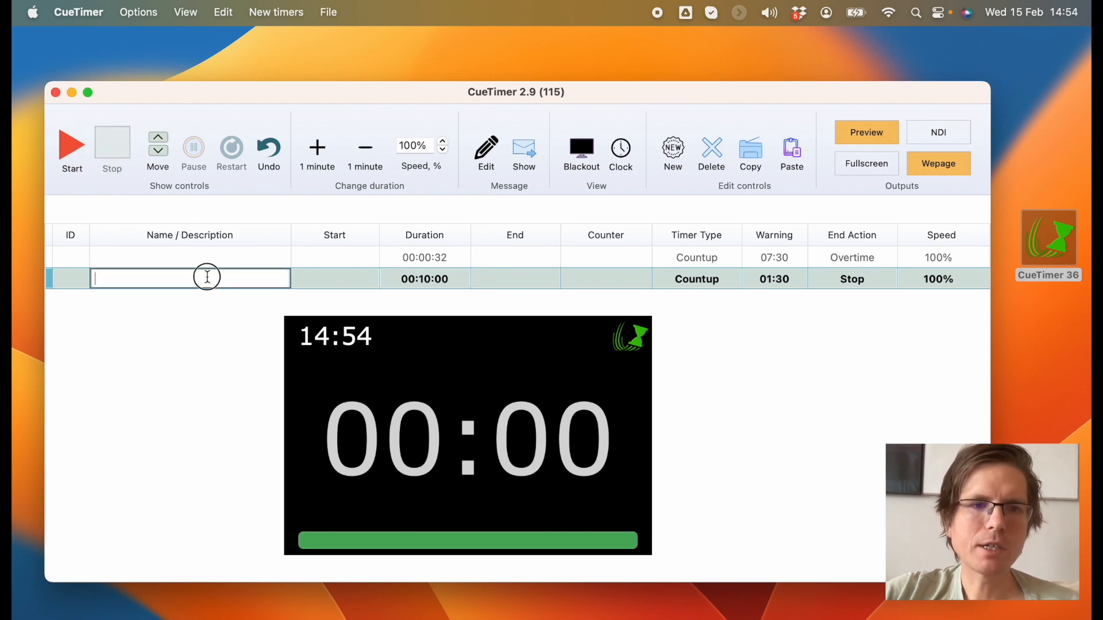
pyautogui.write('Jen')
pyautogui.press('Return')
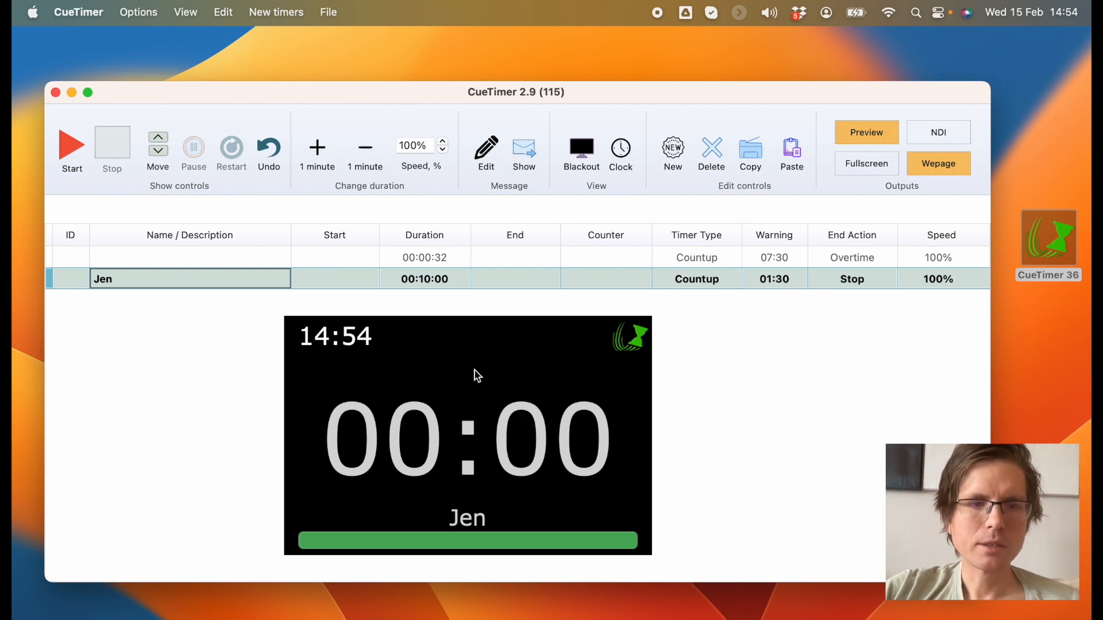
pyautogui.click(73, 158)
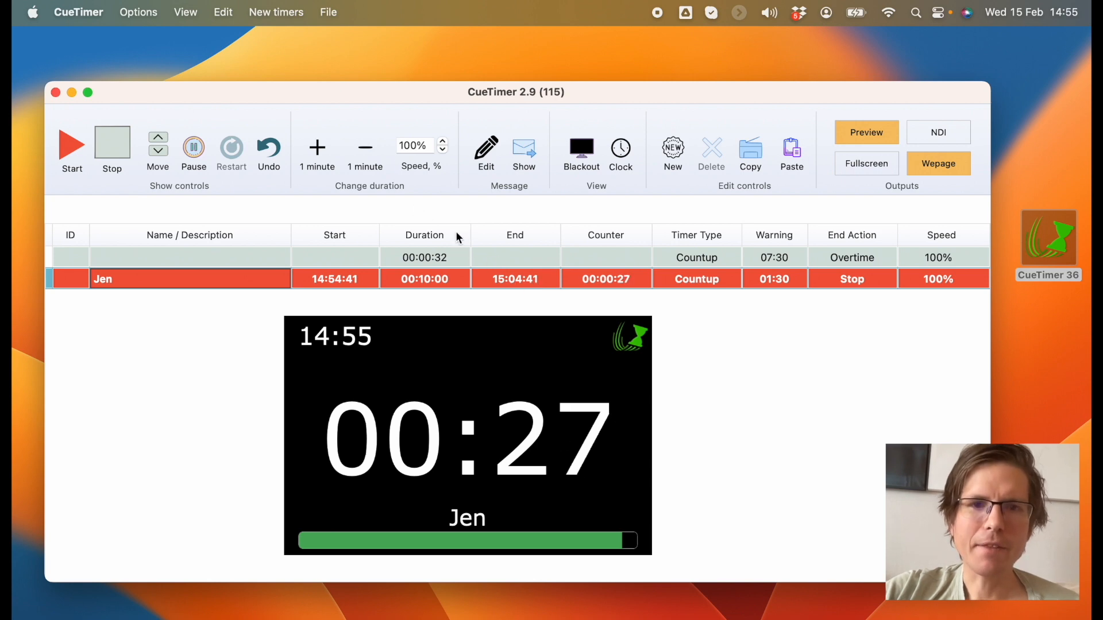
# Step: Extend the running timer's duration in one-minute increments to 00:16:00
pyautogui.click(325, 157)
pyautogui.click(325, 157)
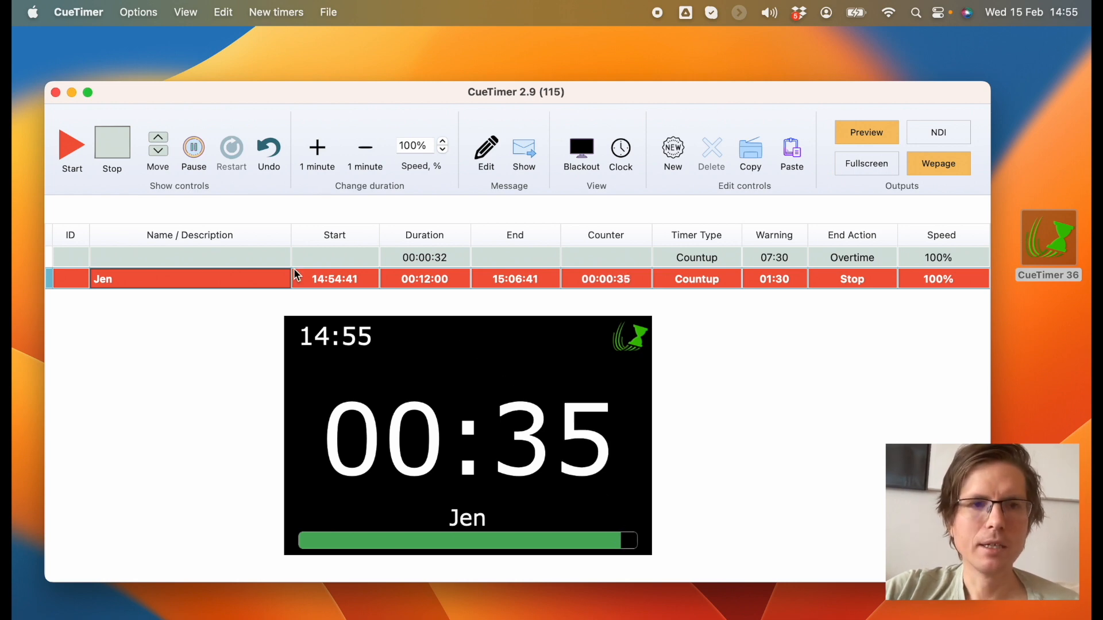
pyautogui.click(316, 144)
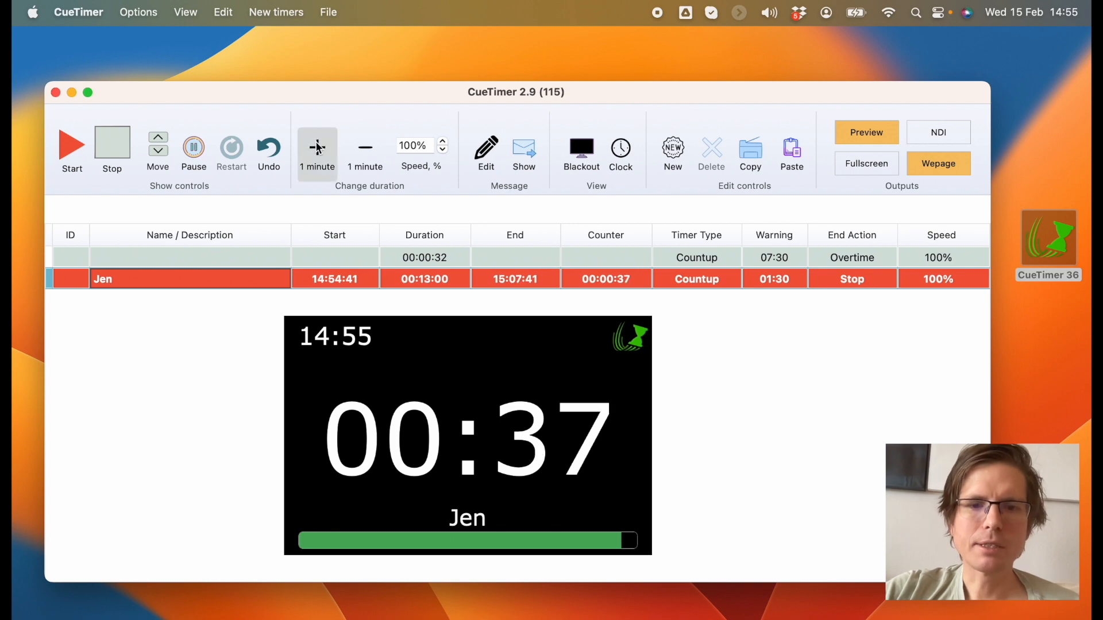
pyautogui.click(316, 145)
pyautogui.click(315, 145)
pyautogui.click(316, 145)
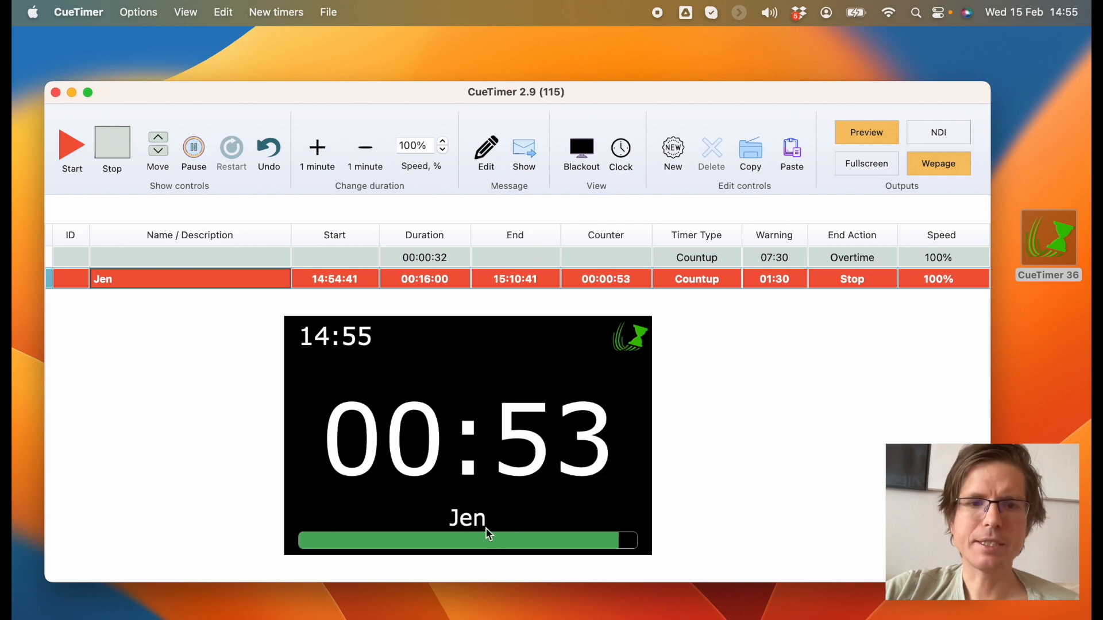
# Step: Set the running timer's start time to 14:50:41
pyautogui.click(336, 284)
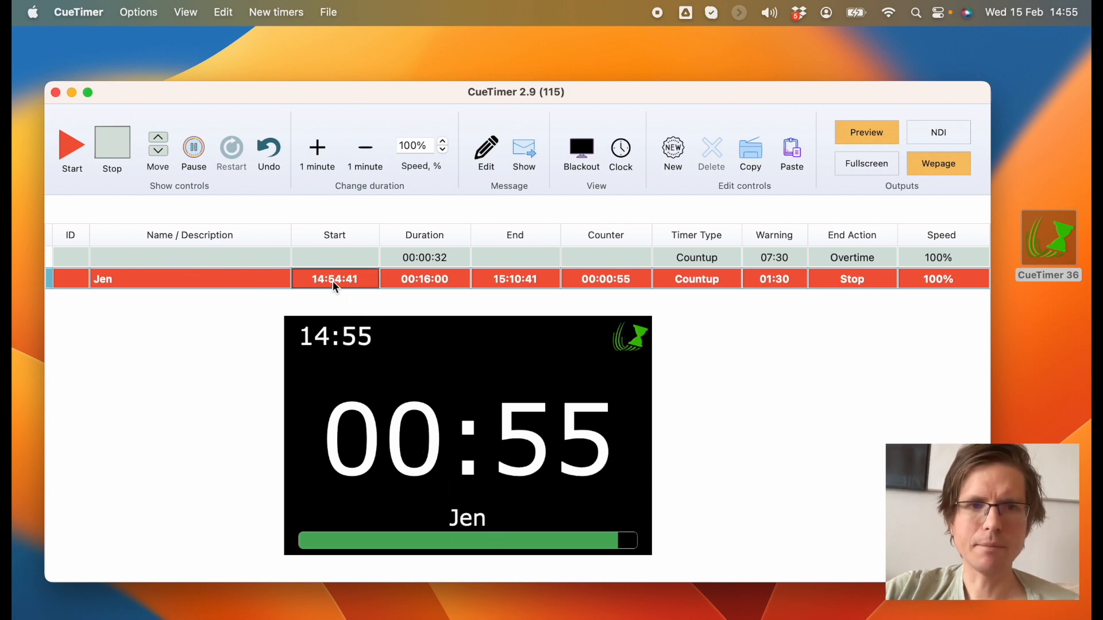
pyautogui.click(334, 282)
pyautogui.click(334, 282)
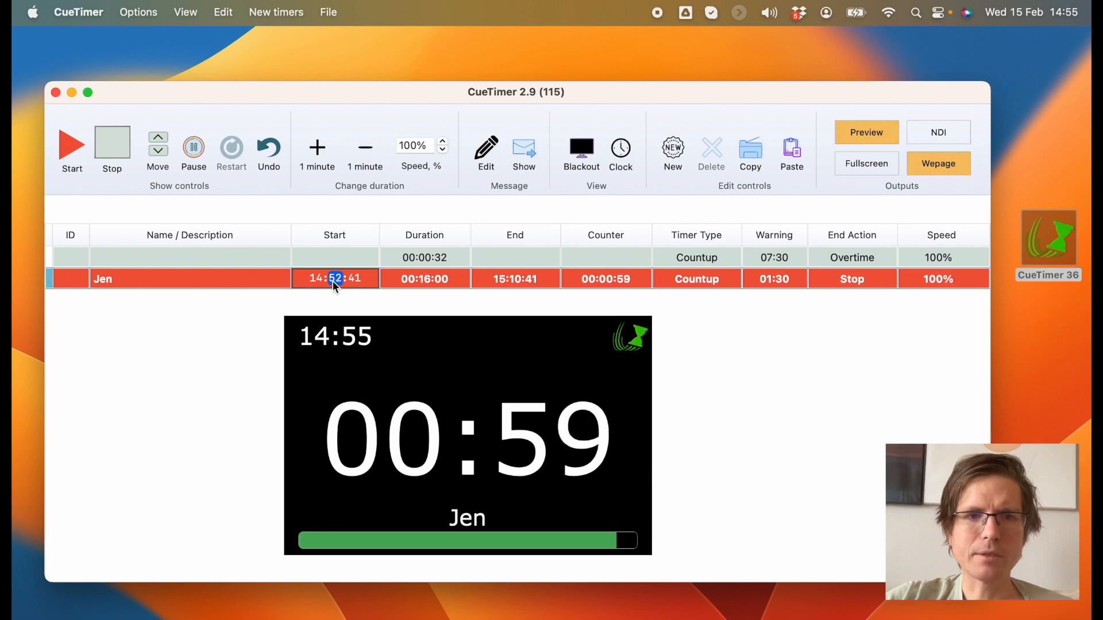
pyautogui.press('Down')
pyautogui.press('Down')
pyautogui.press('Return')
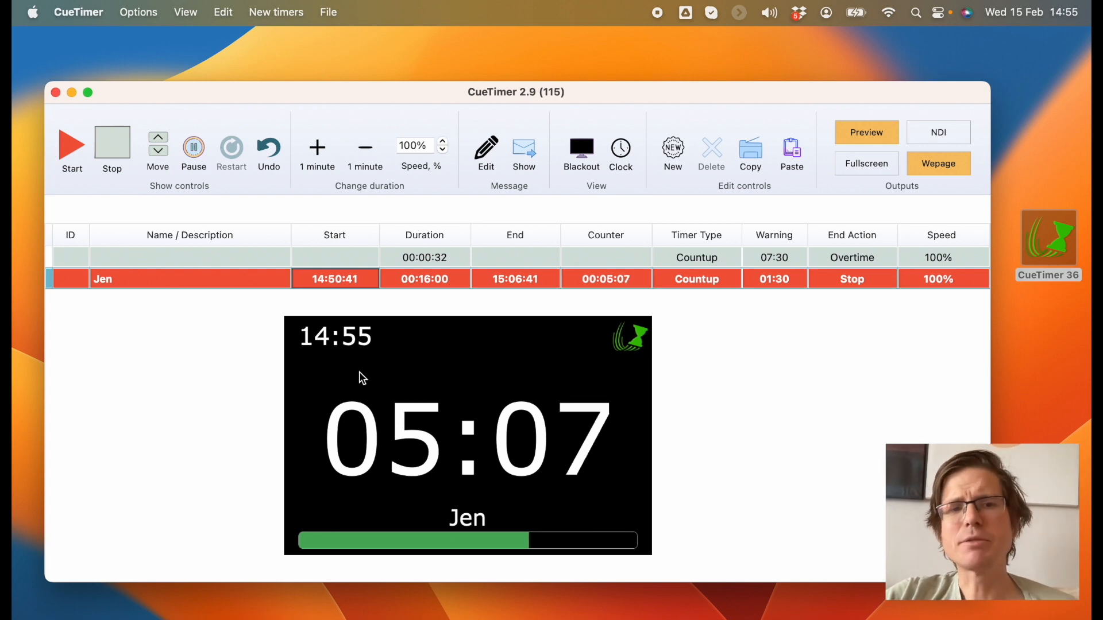
# Step: Stop the running timer and start the named Countup timer again
pyautogui.click(109, 144)
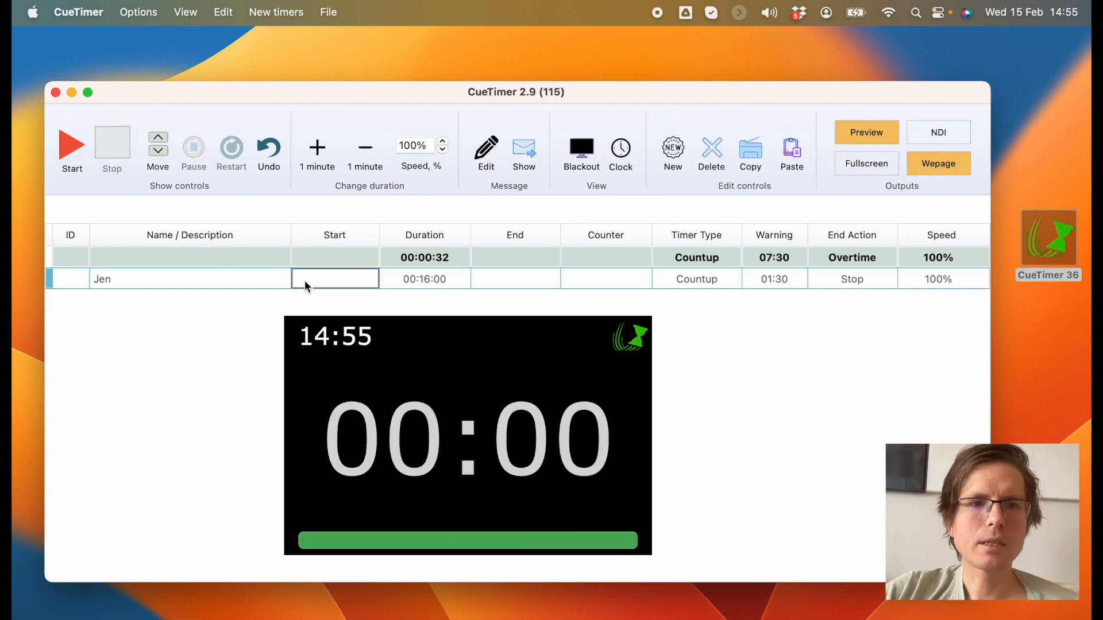
pyautogui.click(337, 278)
pyautogui.click(79, 153)
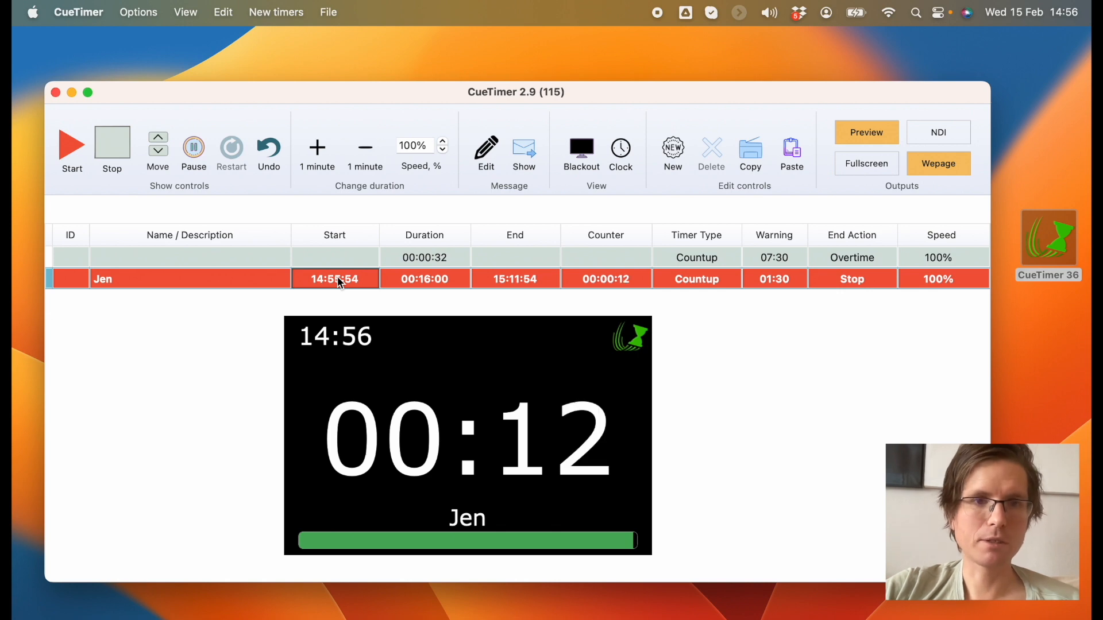
# Step: Set the restarted timer's start time to 14:50:00
pyautogui.press('Return')
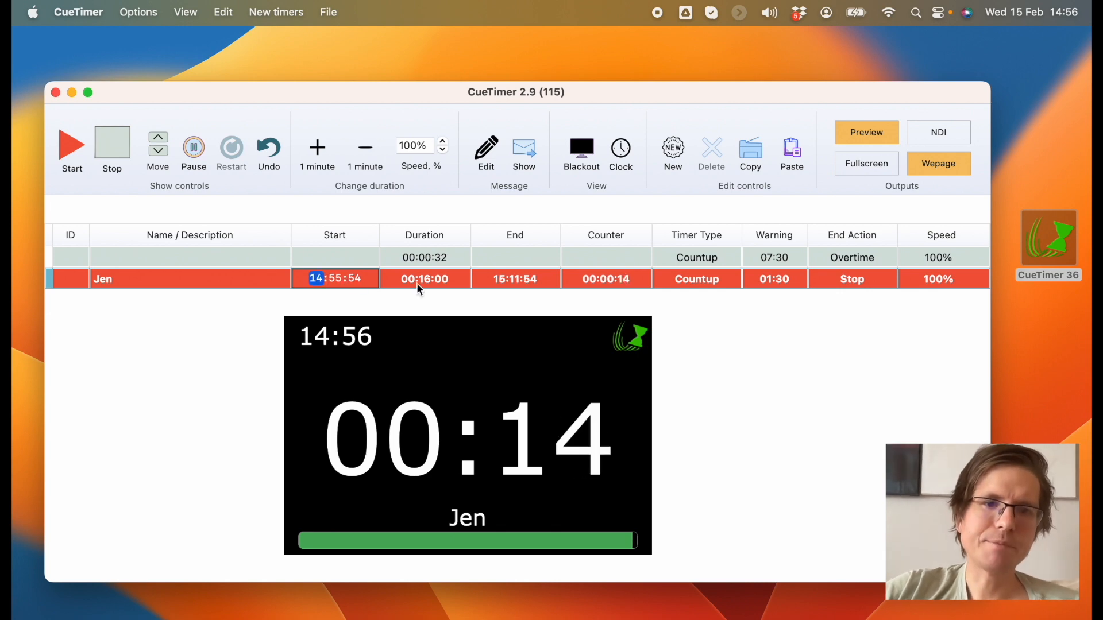
pyautogui.press('Tab')
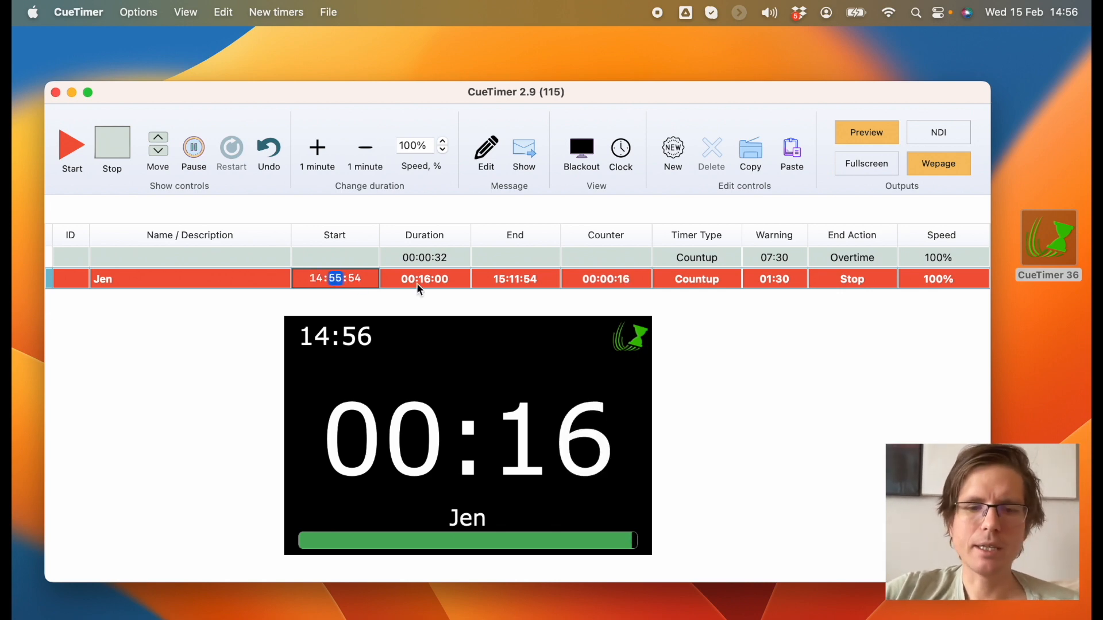
pyautogui.write('5000')
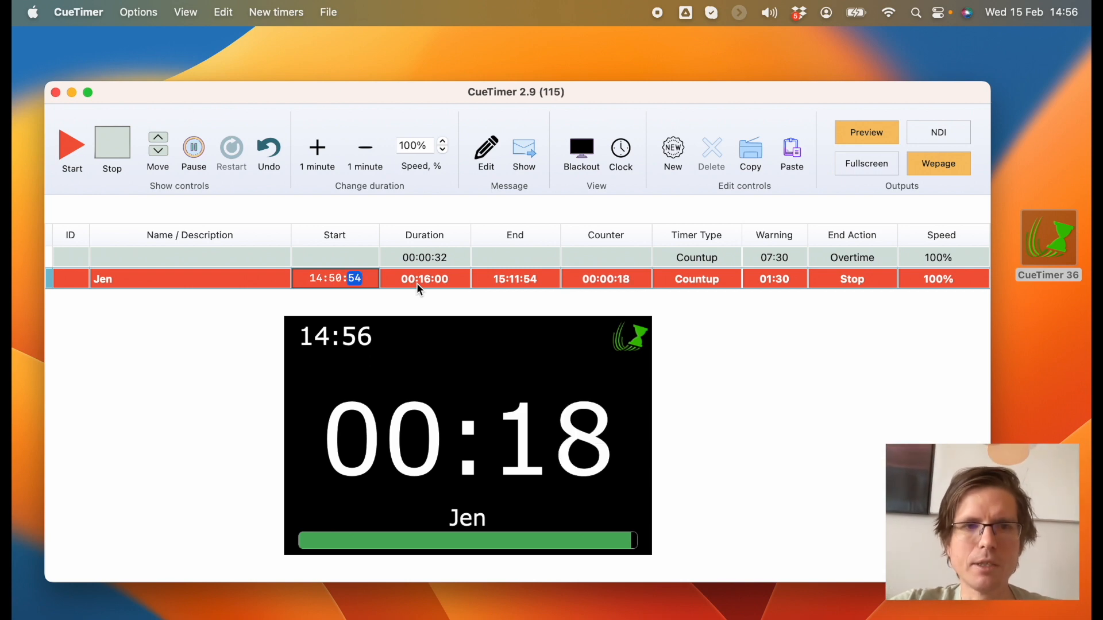
pyautogui.press('Return')
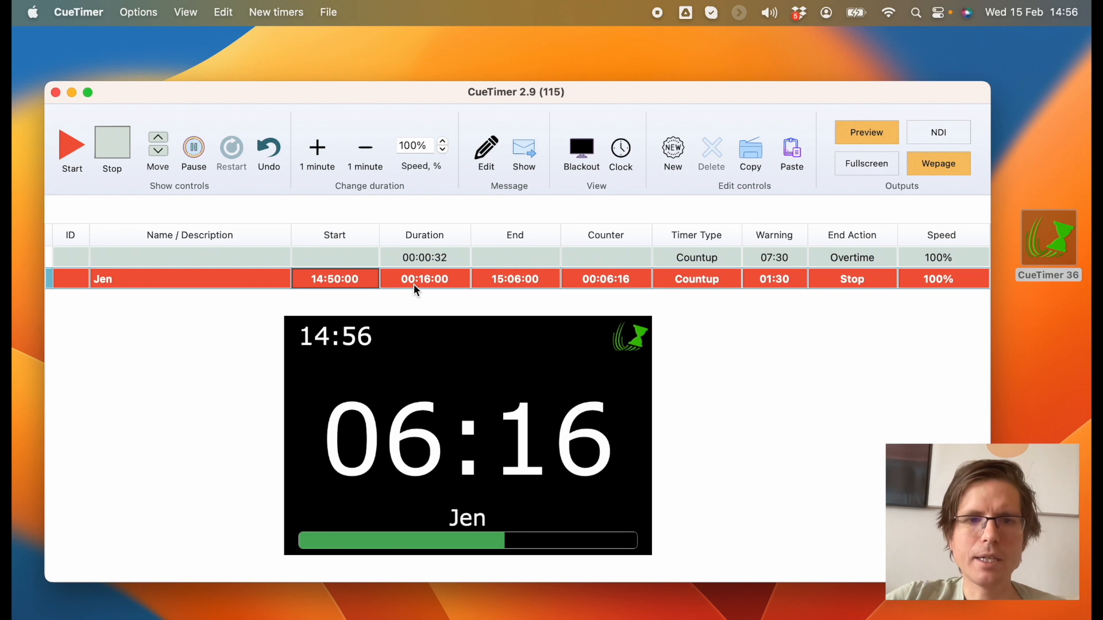
# Step: Set the running timer's start time to 14:54:00
pyautogui.doubleClick(350, 279)
pyautogui.press('Up')
pyautogui.press('Up')
pyautogui.press('Up')
pyautogui.press('Up')
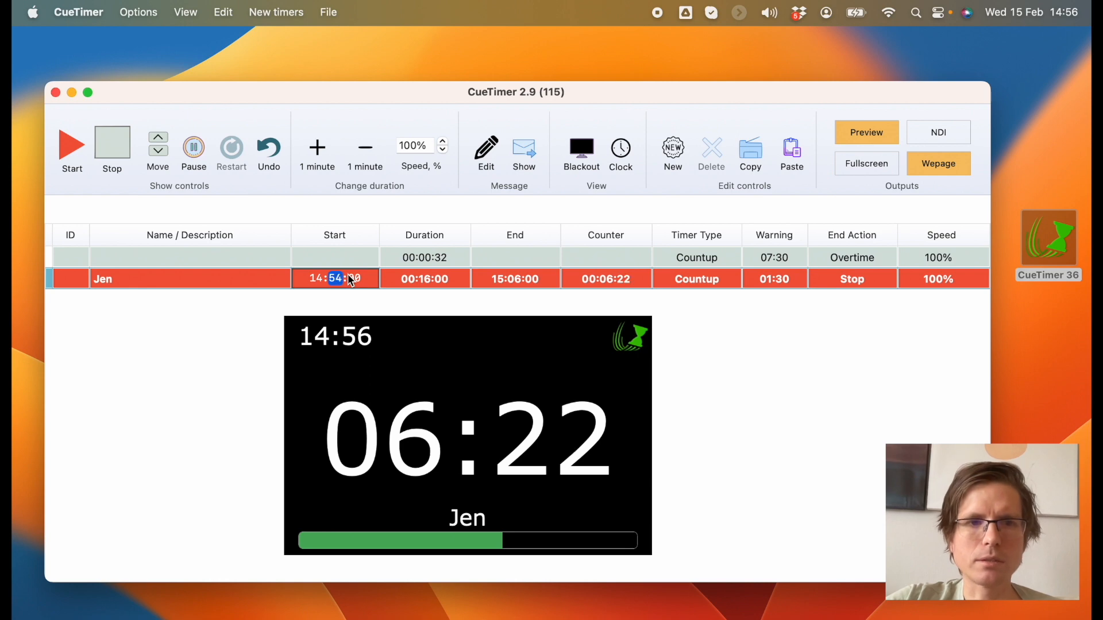
pyautogui.press('Return')
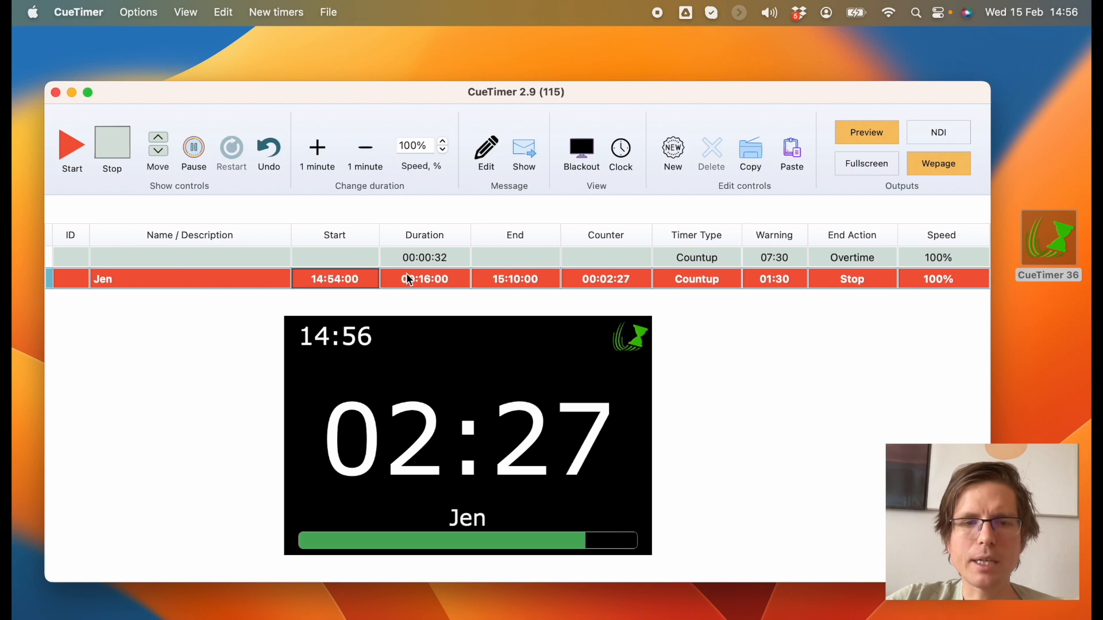
pyautogui.doubleClick(337, 279)
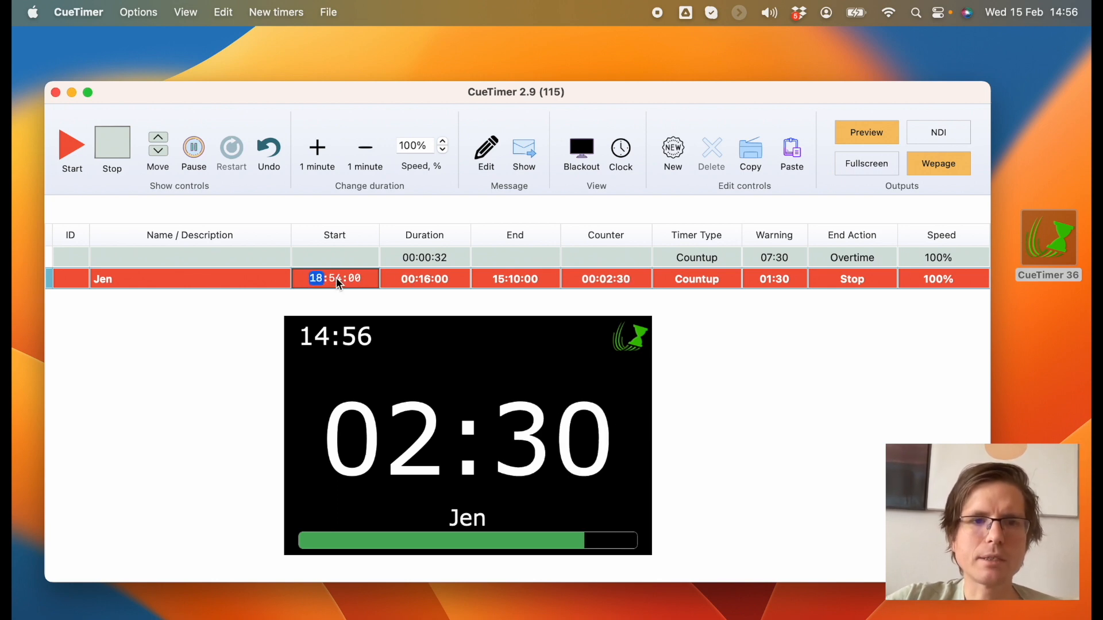
pyautogui.press('Up')
pyautogui.press('Up')
pyautogui.press('Up')
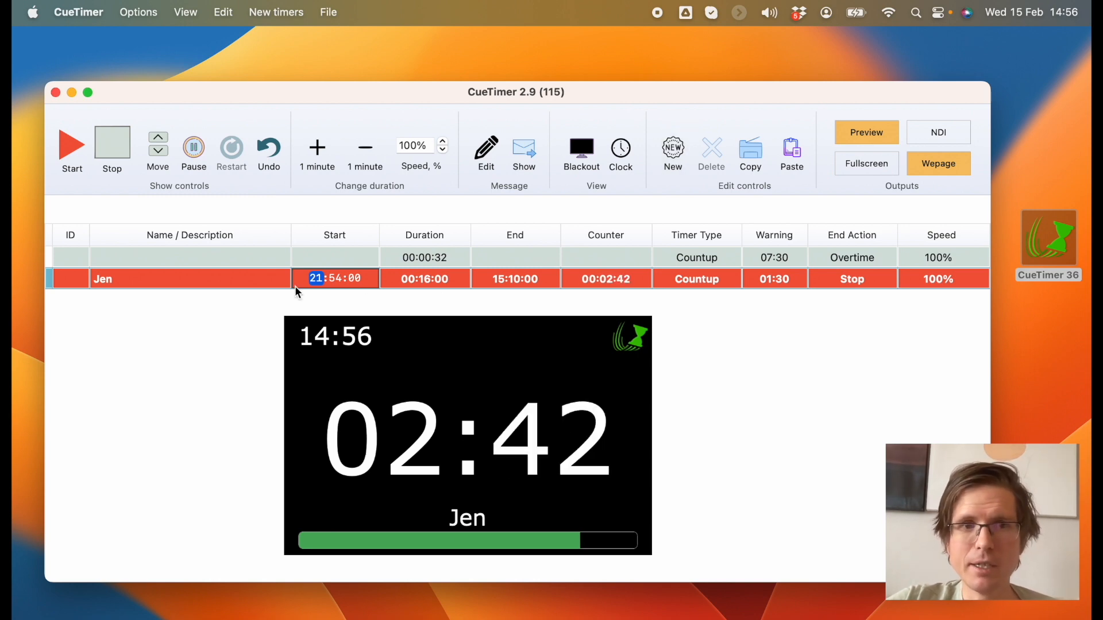
pyautogui.press('Escape')
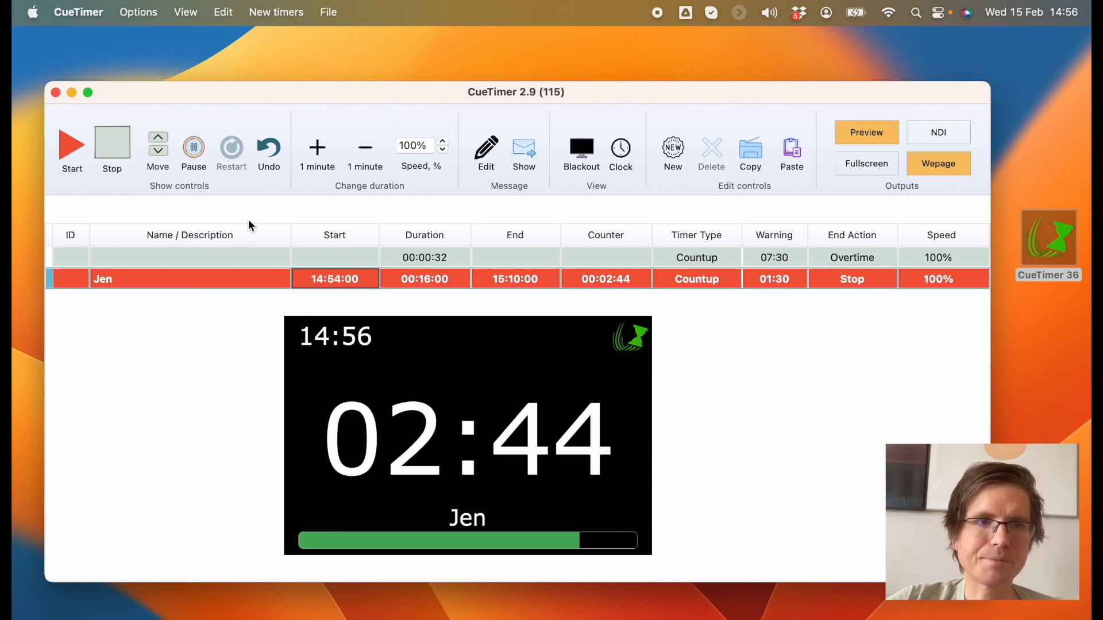
# Step: Stop the running timer and add a new Countdown timer with the default settings
pyautogui.click(112, 146)
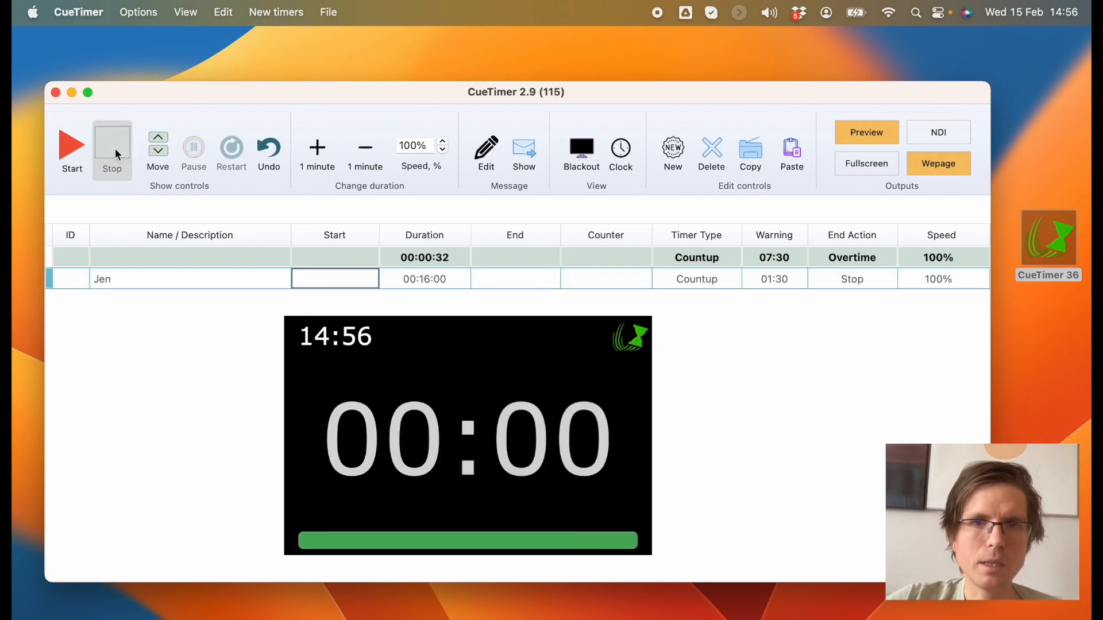
pyautogui.click(518, 278)
pyautogui.click(684, 167)
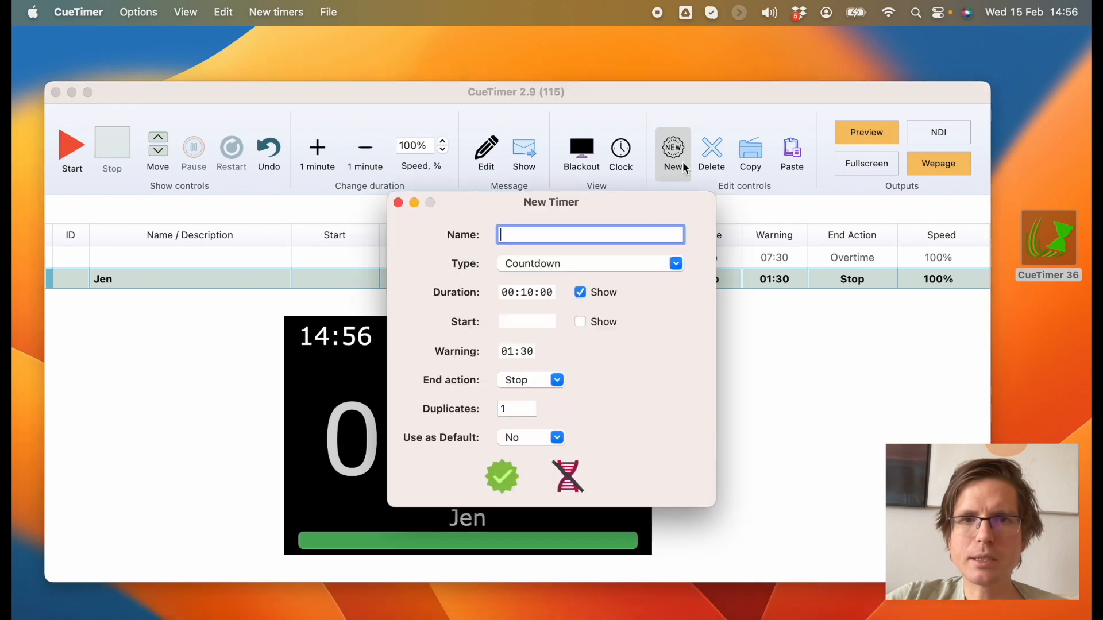
pyautogui.click(502, 477)
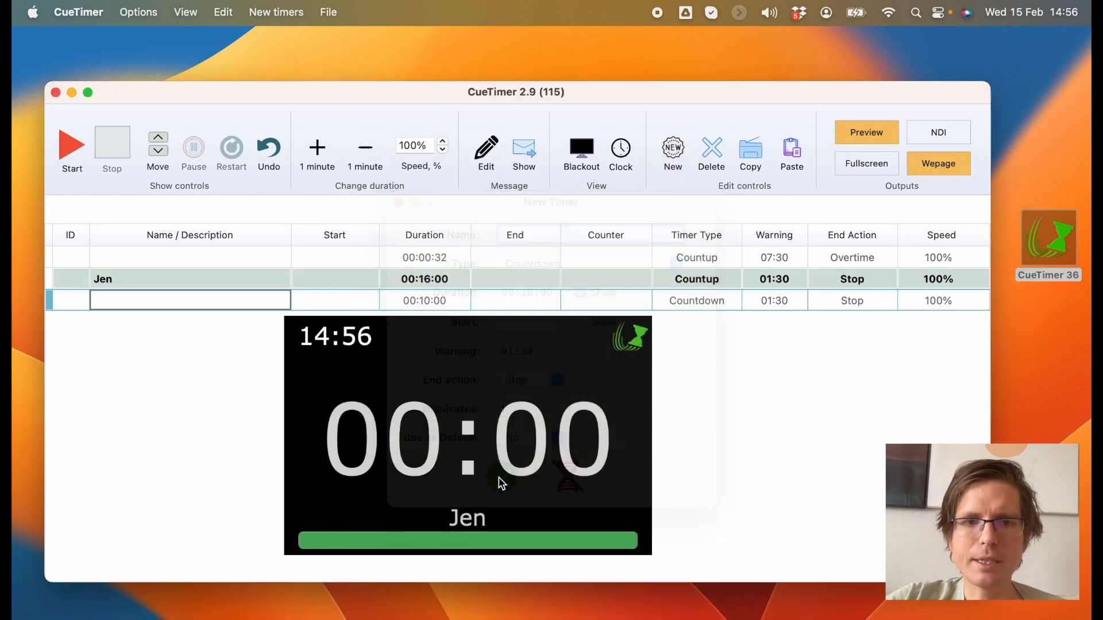
# Step: Cue and start the new Countdown timer, and move the preview window clear of the timer list
pyautogui.click(410, 302)
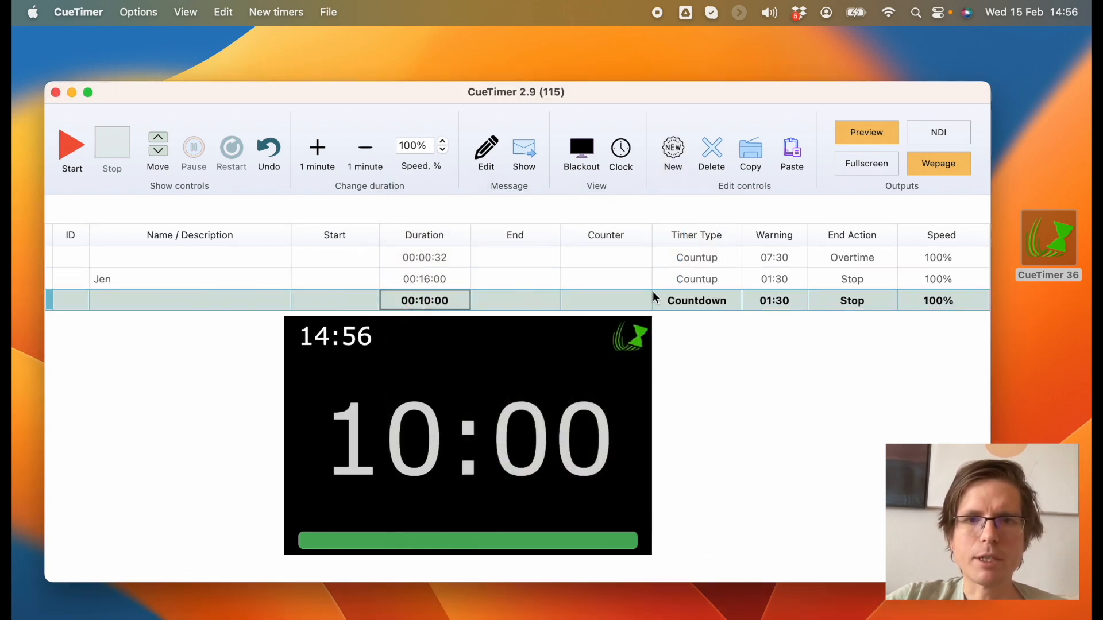
pyautogui.click(78, 159)
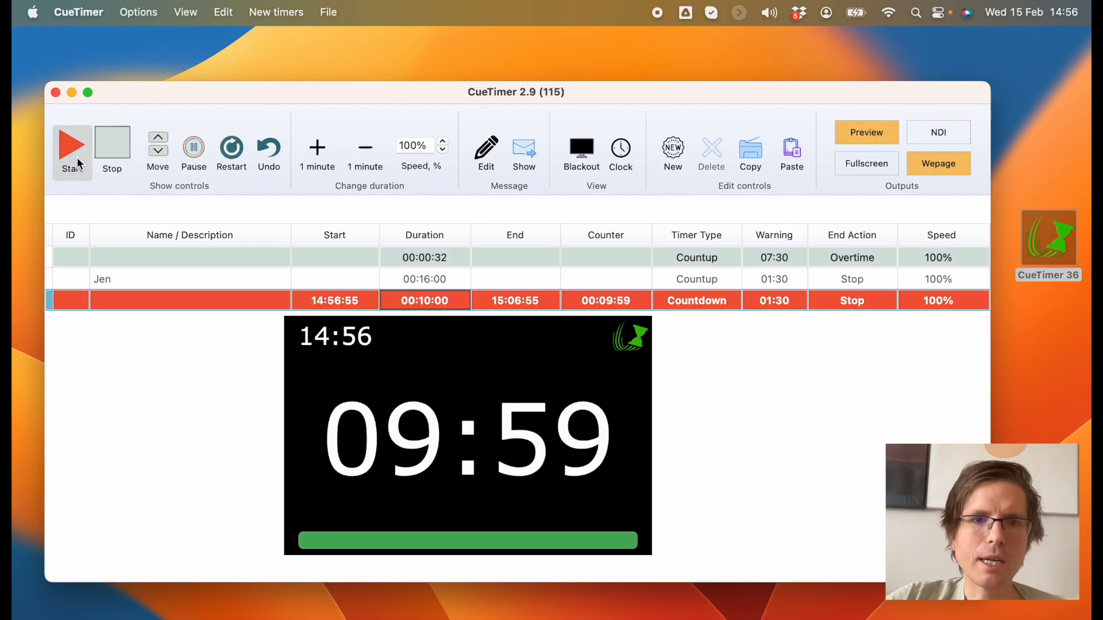
pyautogui.moveTo(442, 372); pyautogui.dragTo(508, 396)
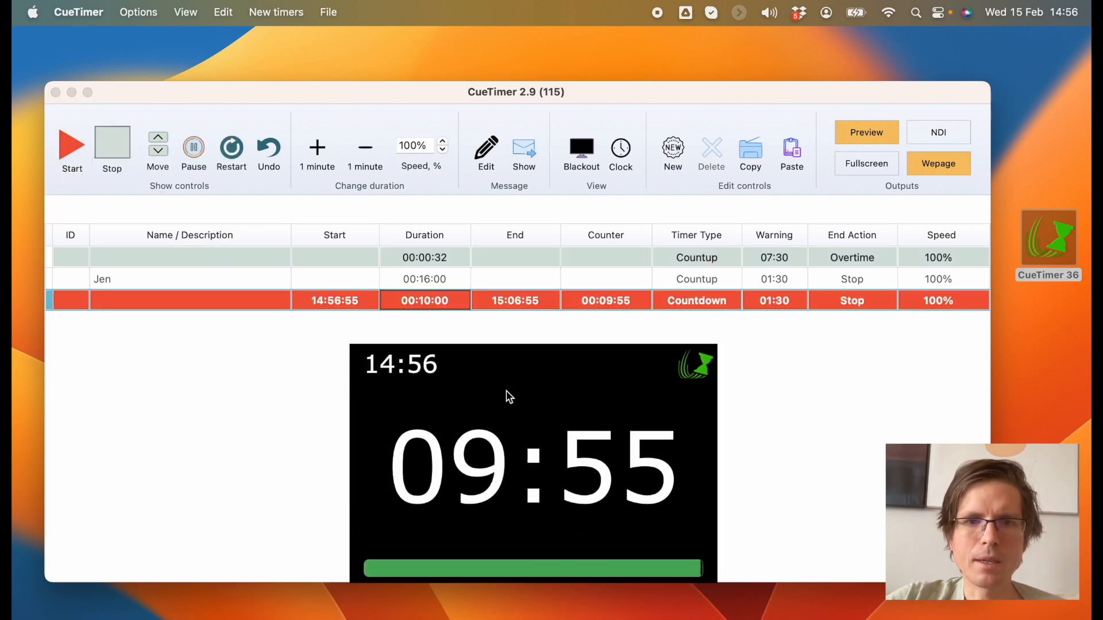
# Step: Set the running Countdown timer's start time to 14:53:55
pyautogui.doubleClick(331, 305)
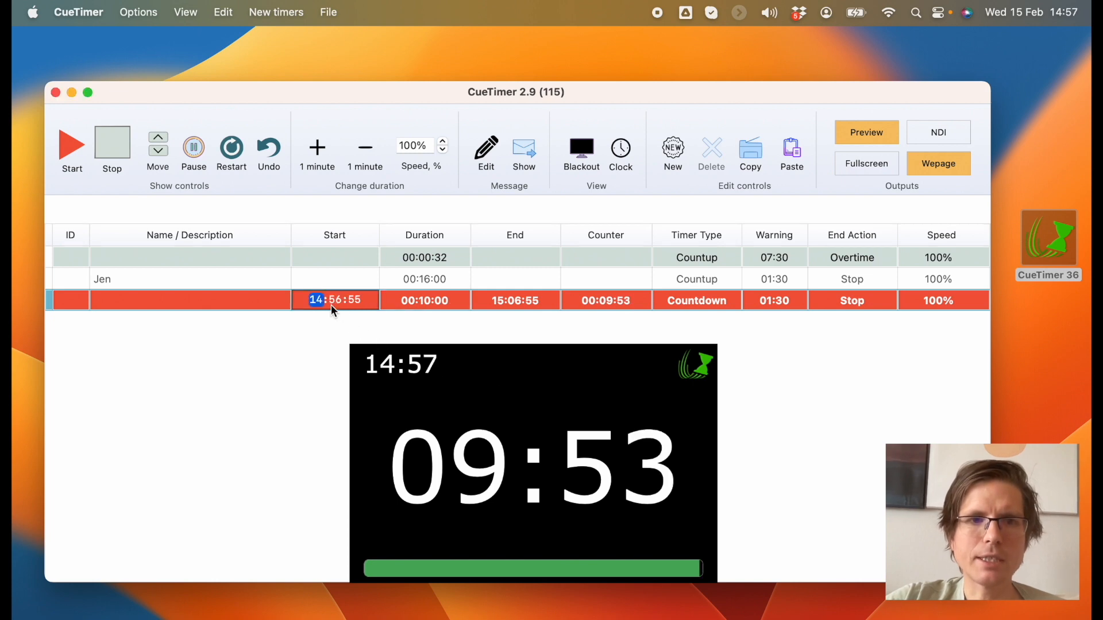
pyautogui.click(331, 305)
pyautogui.press('Down')
pyautogui.press('Down')
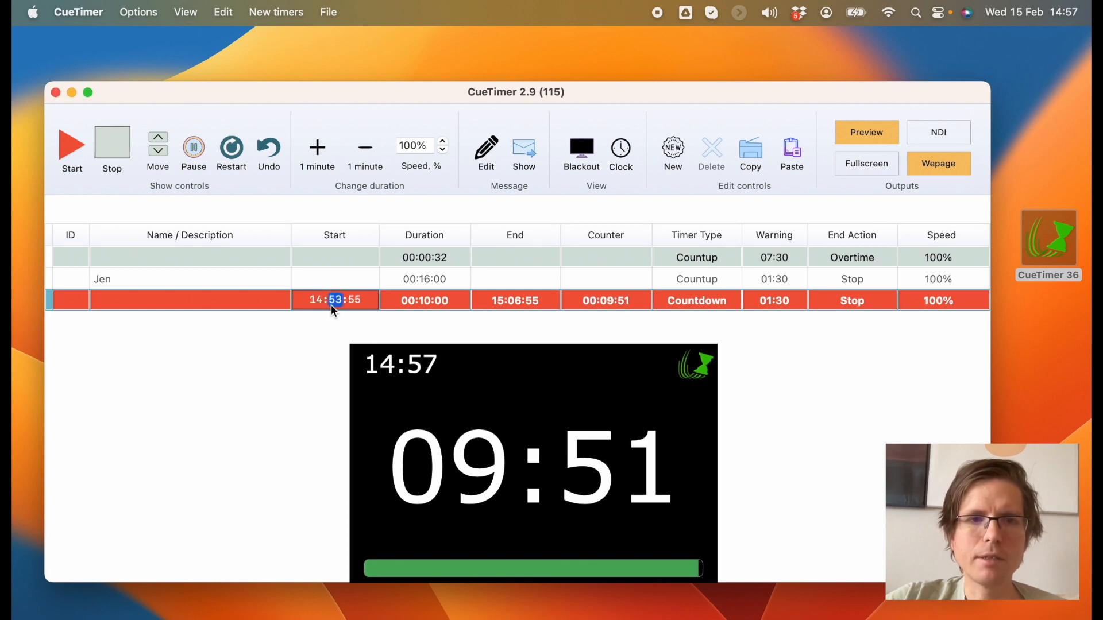
pyautogui.press('Return')
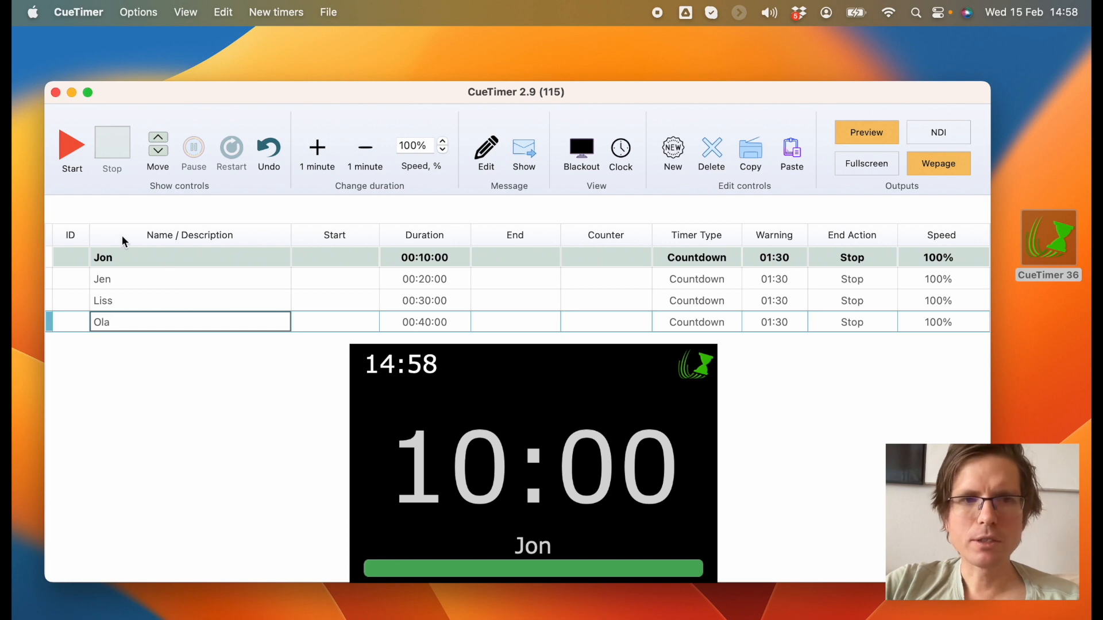
# Step: Start the first three timers in the list one after another
pyautogui.click(72, 157)
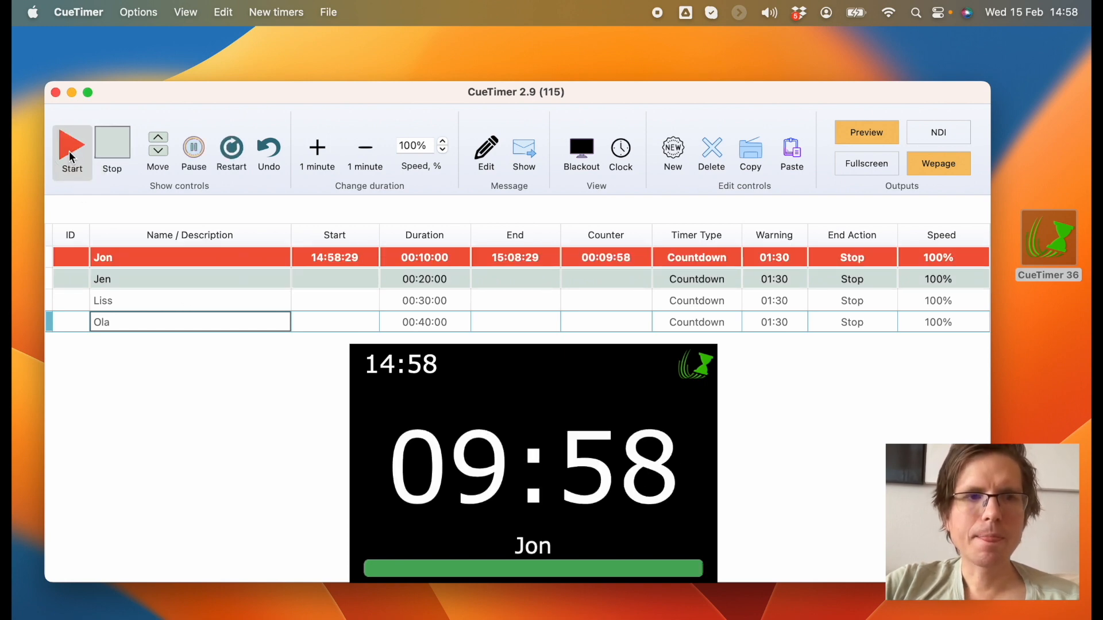
pyautogui.click(70, 154)
pyautogui.click(70, 154)
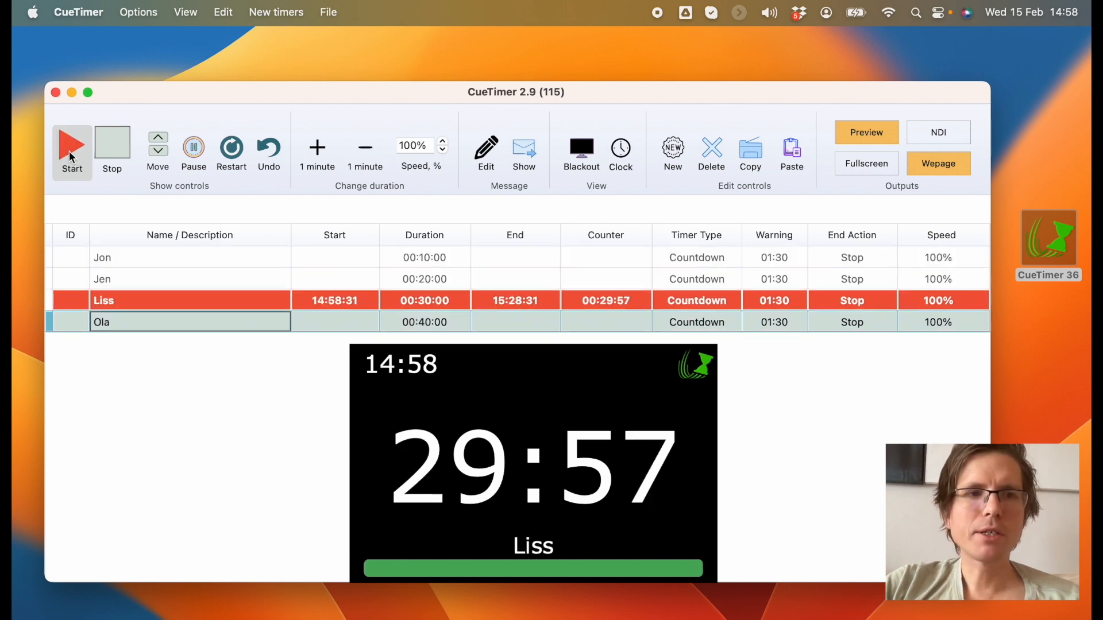
# Step: Stop the running timer and move the 30-minute timer above the 20-minute timer in the list
pyautogui.click(108, 153)
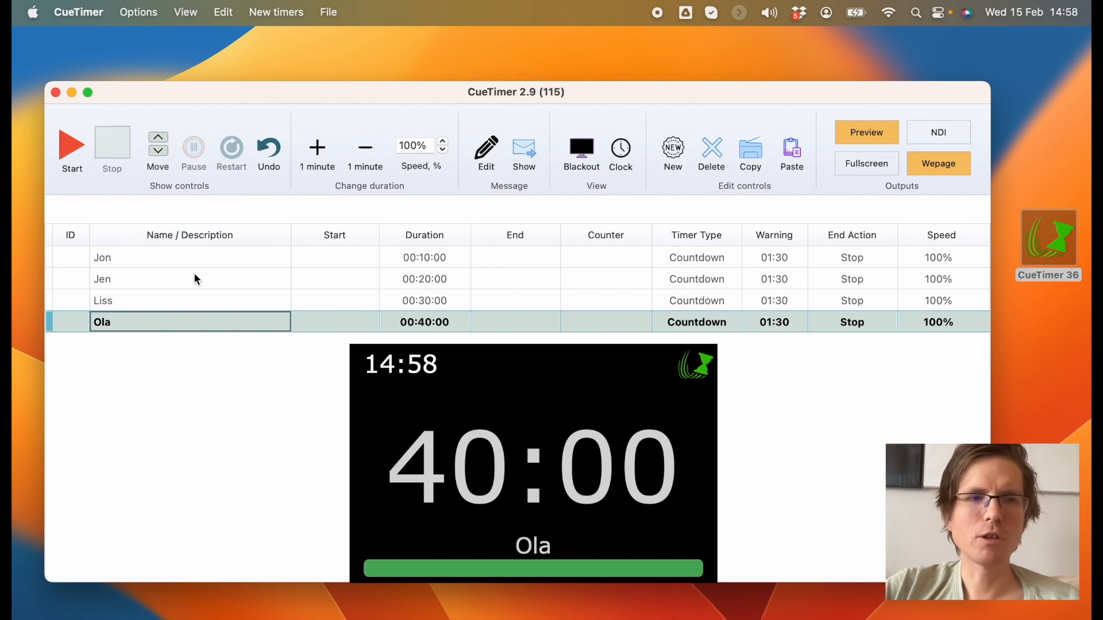
pyautogui.moveTo(193, 293); pyautogui.dragTo(213, 259)
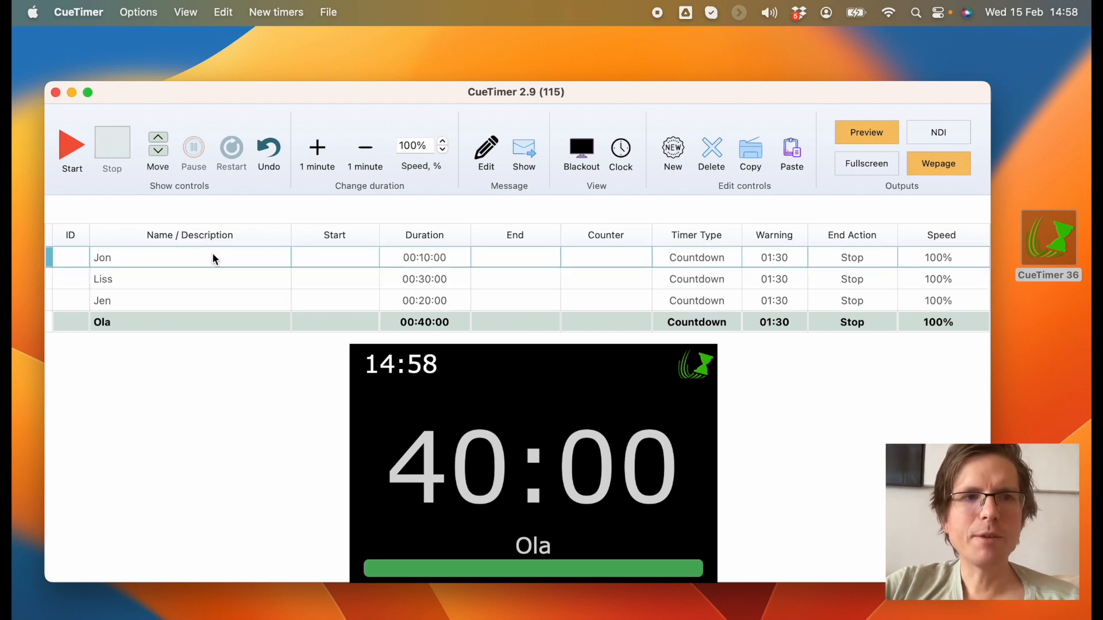
# Step: Turn on linked edit and cue selections and Single Timer Mode, and turn off Auto-Schedule
pyautogui.click(143, 17)
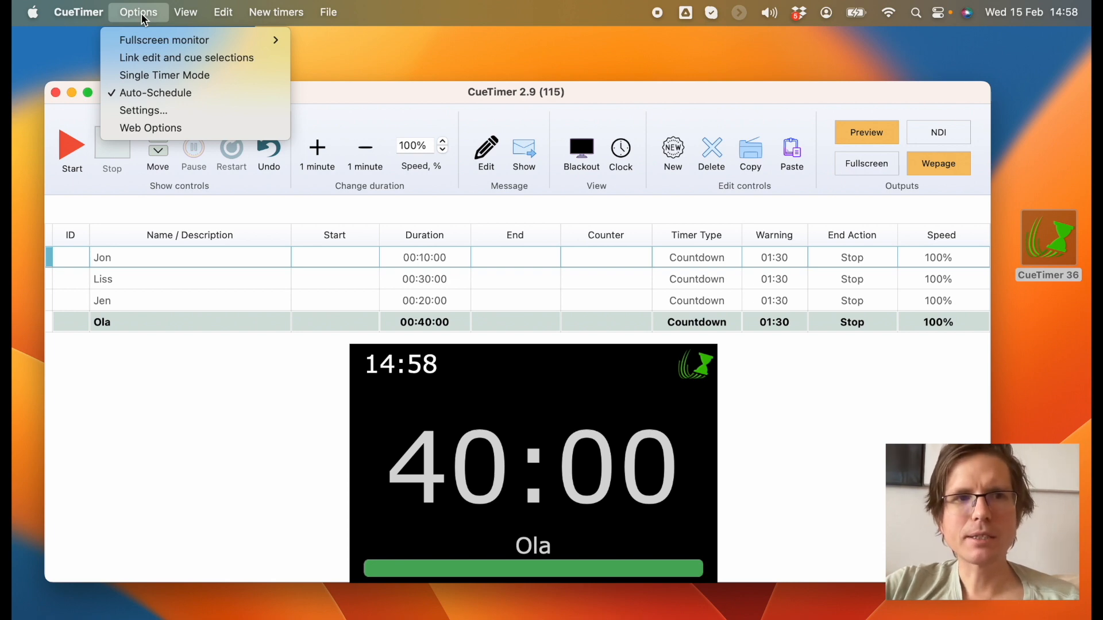
pyautogui.click(203, 57)
pyautogui.click(131, 7)
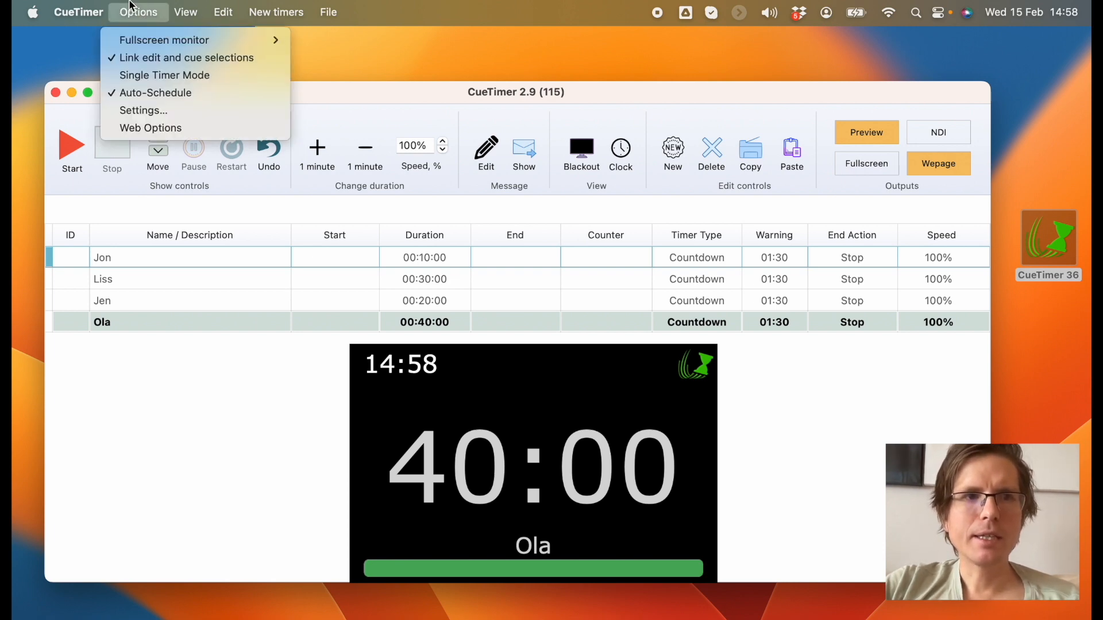
pyautogui.click(165, 74)
pyautogui.click(144, 8)
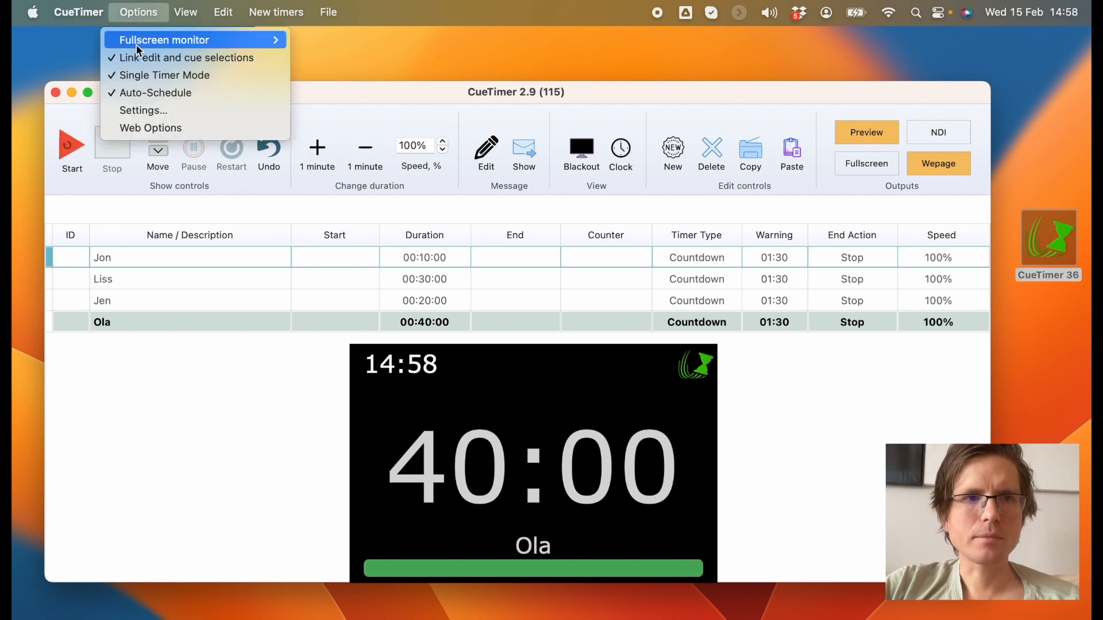
pyautogui.click(148, 93)
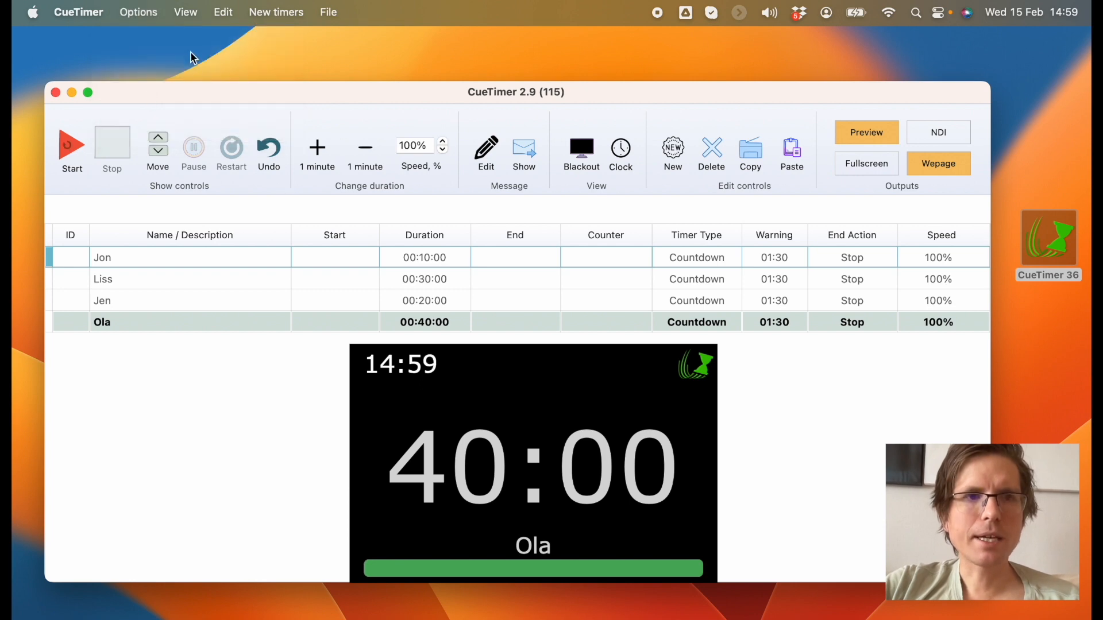
# Step: Turn off the link between edit and cue selections
pyautogui.click(147, 13)
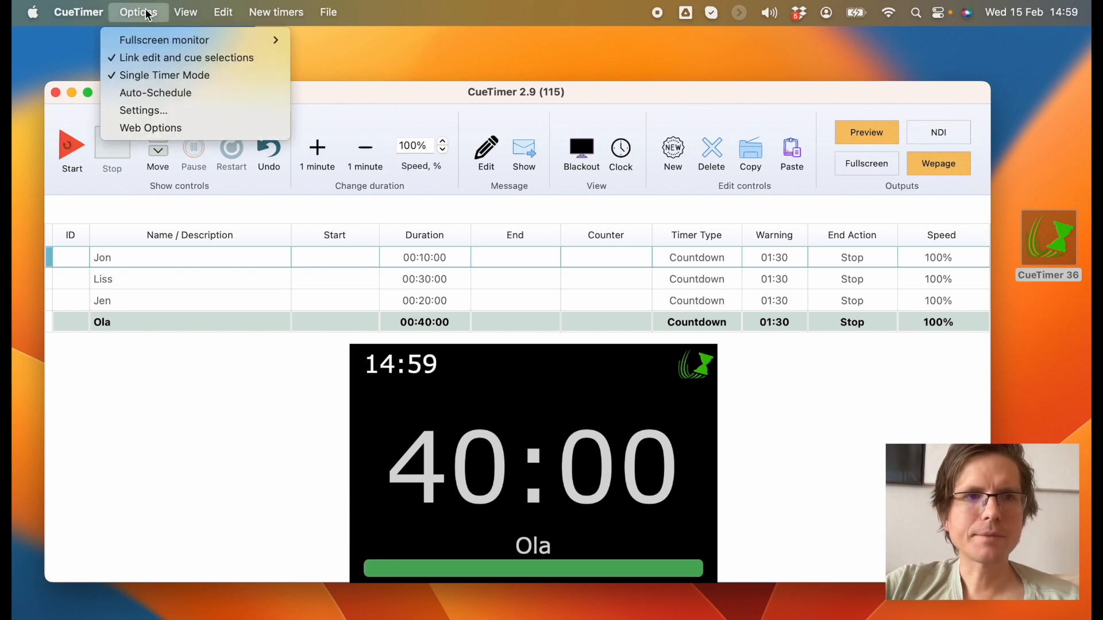
pyautogui.click(167, 60)
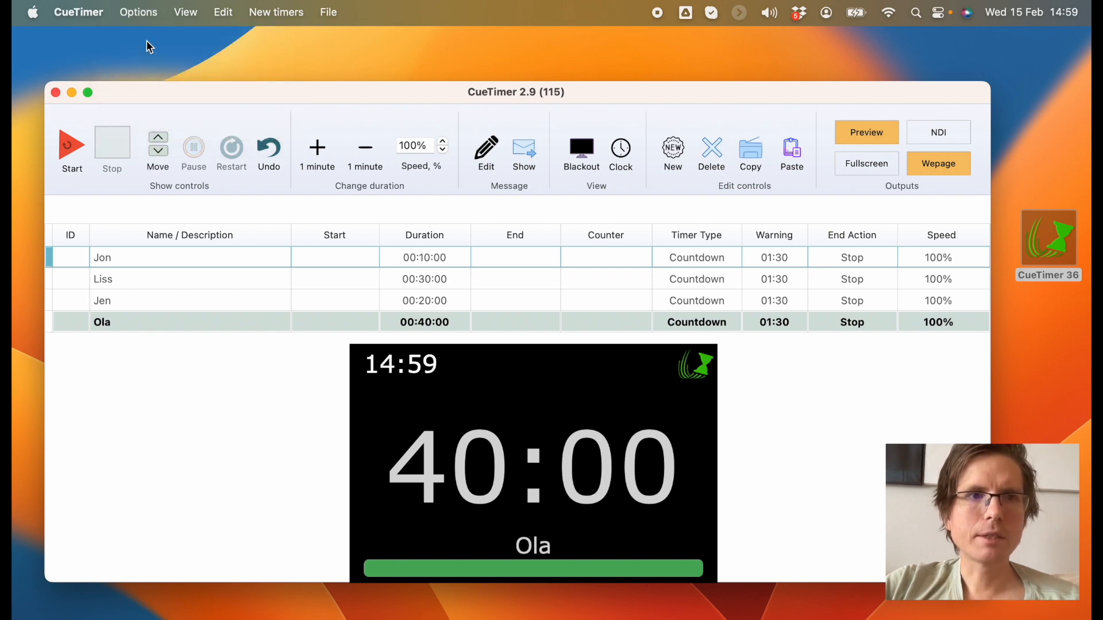
pyautogui.click(133, 21)
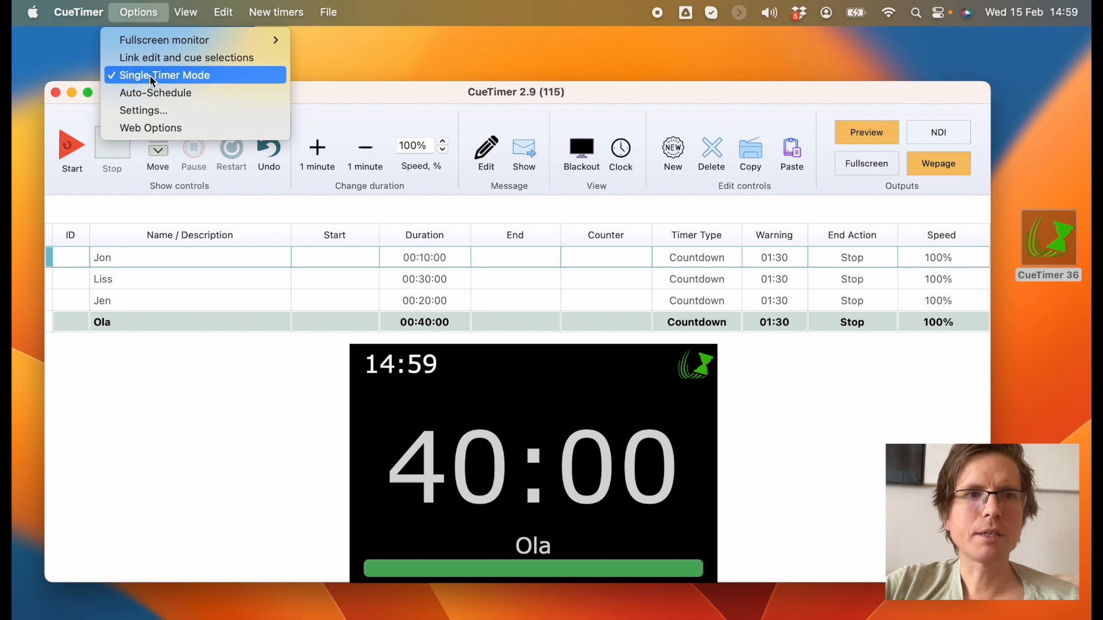
pyautogui.click(185, 259)
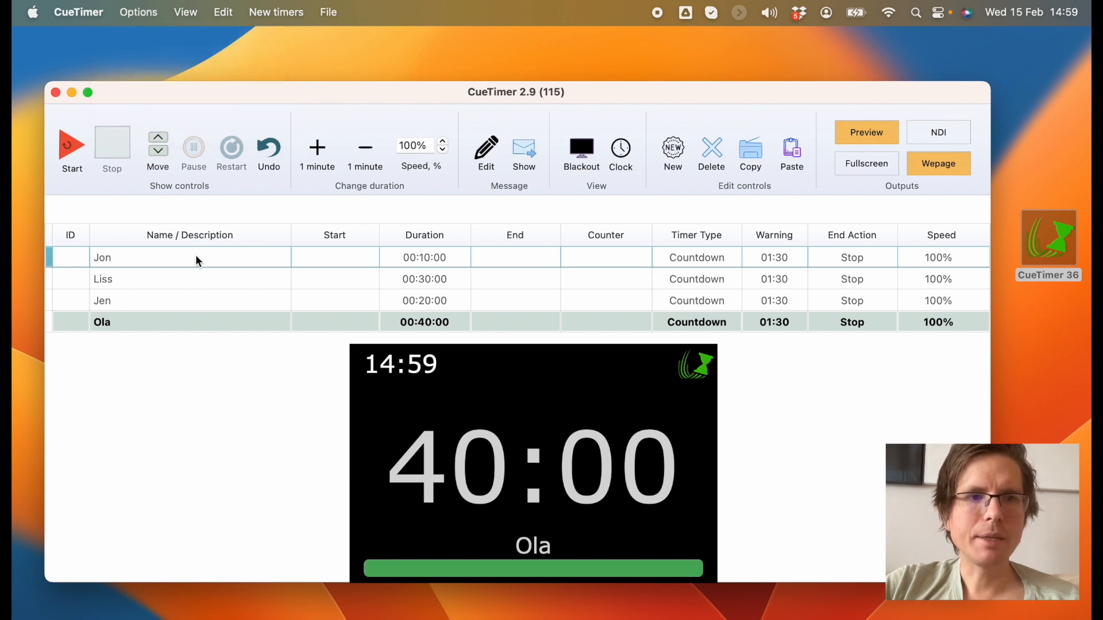
# Step: Cue and start the 10-minute timer, stop it, and start it again in Single Timer Mode
pyautogui.click(197, 256)
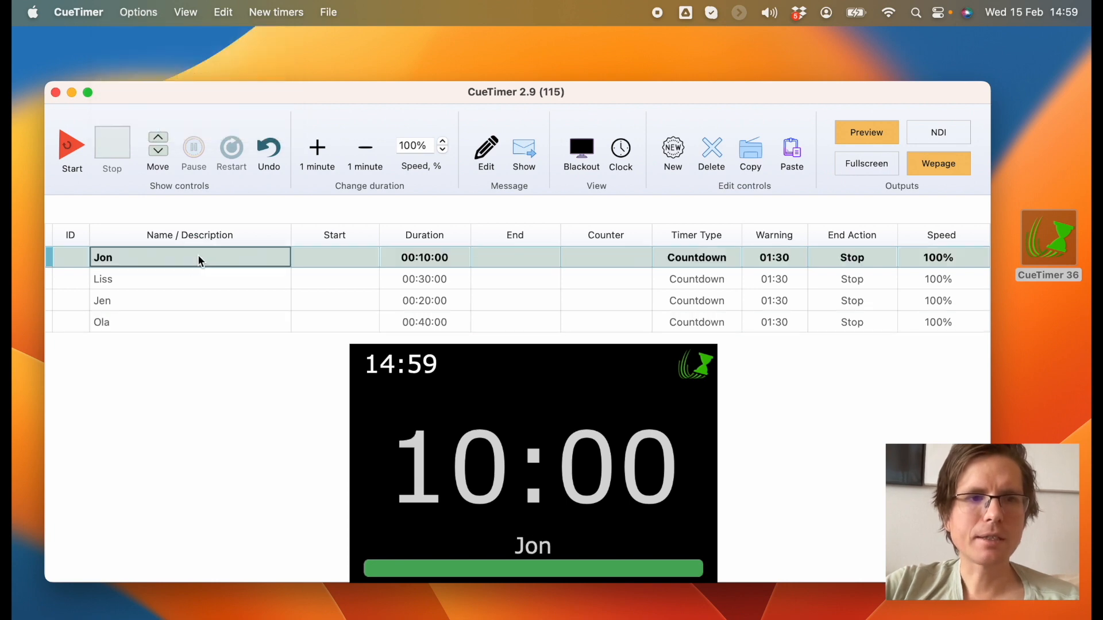
pyautogui.click(73, 148)
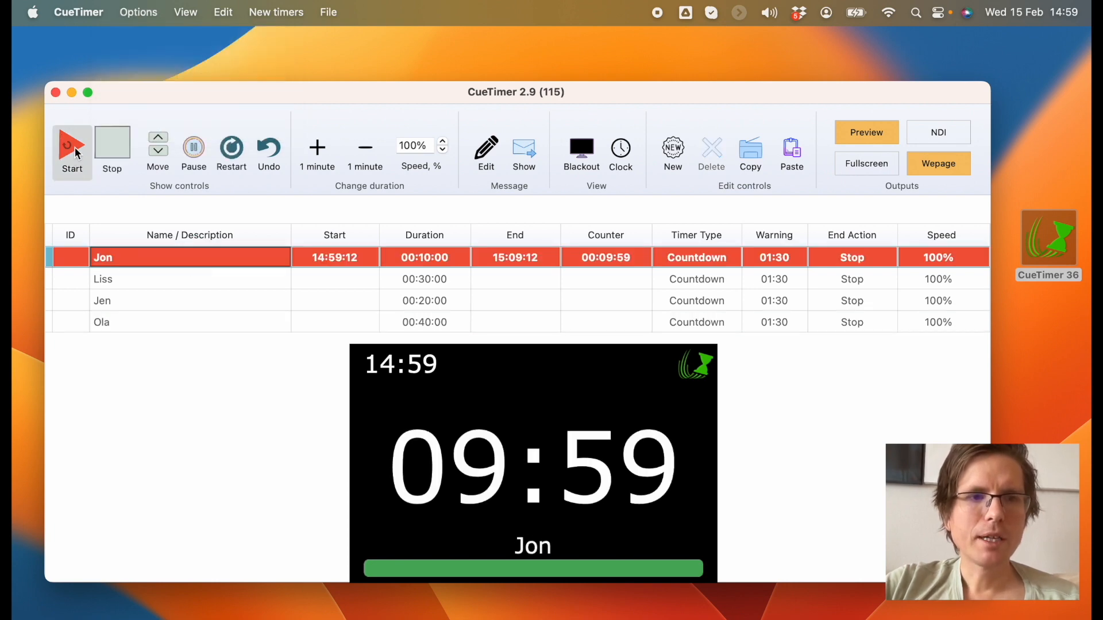
pyautogui.click(113, 147)
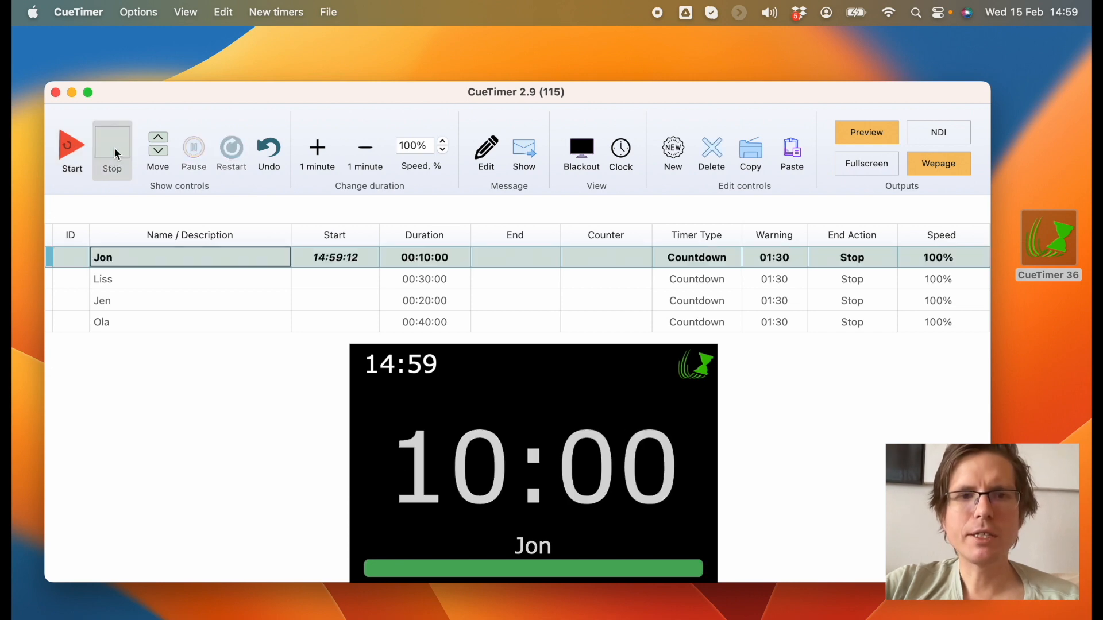
pyautogui.click(78, 150)
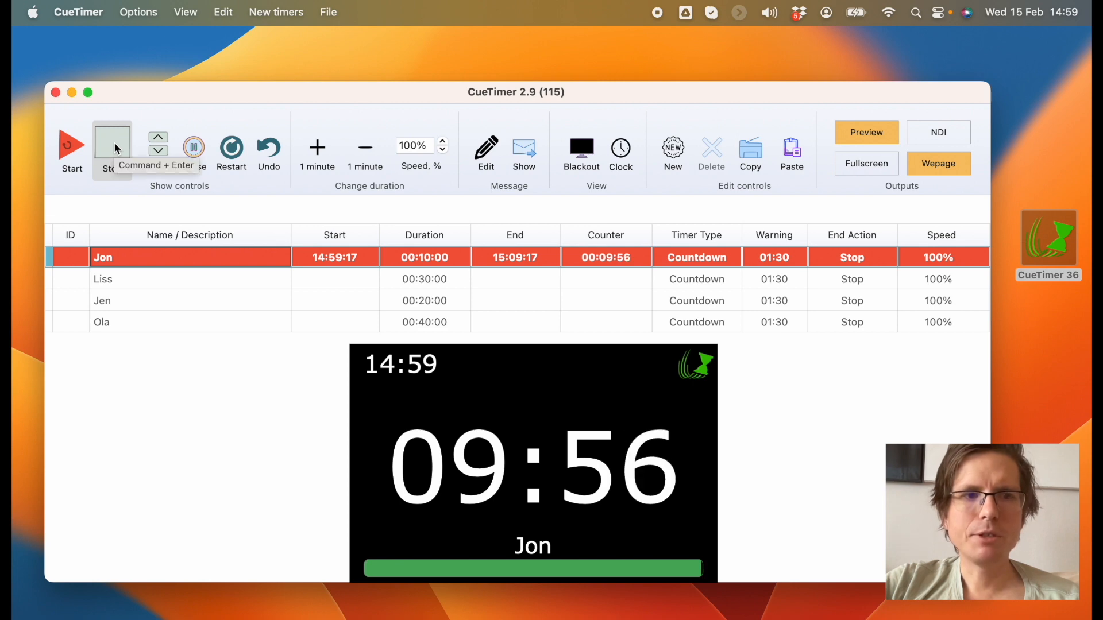
# Step: Move the cue to the 30-minute timer while the 10-minute timer runs, and stop the running timer
pyautogui.click(161, 152)
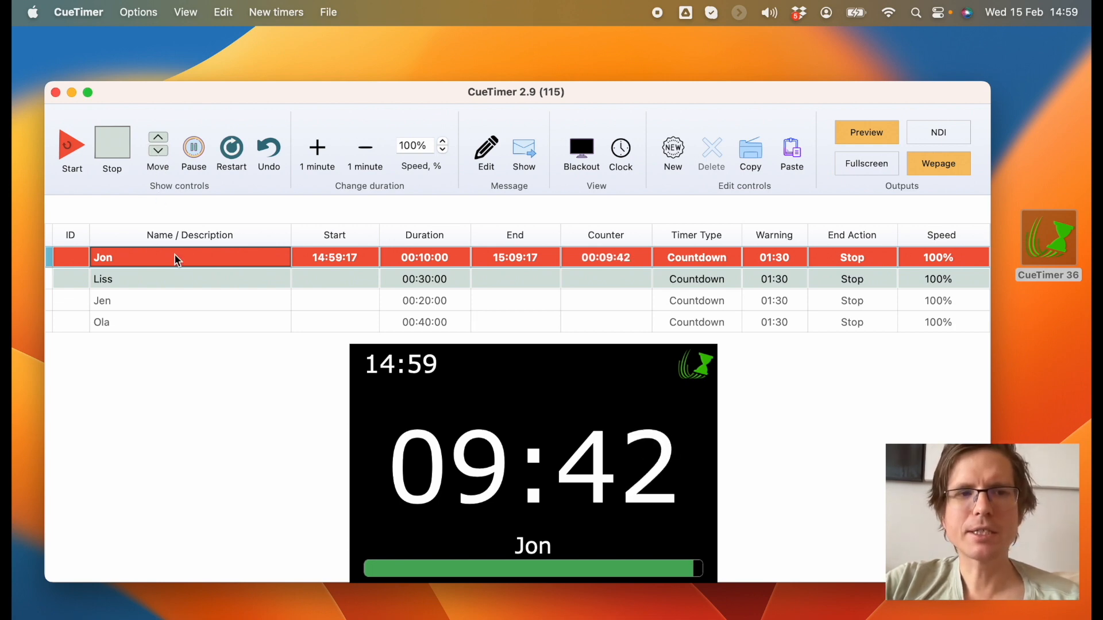
pyautogui.click(185, 280)
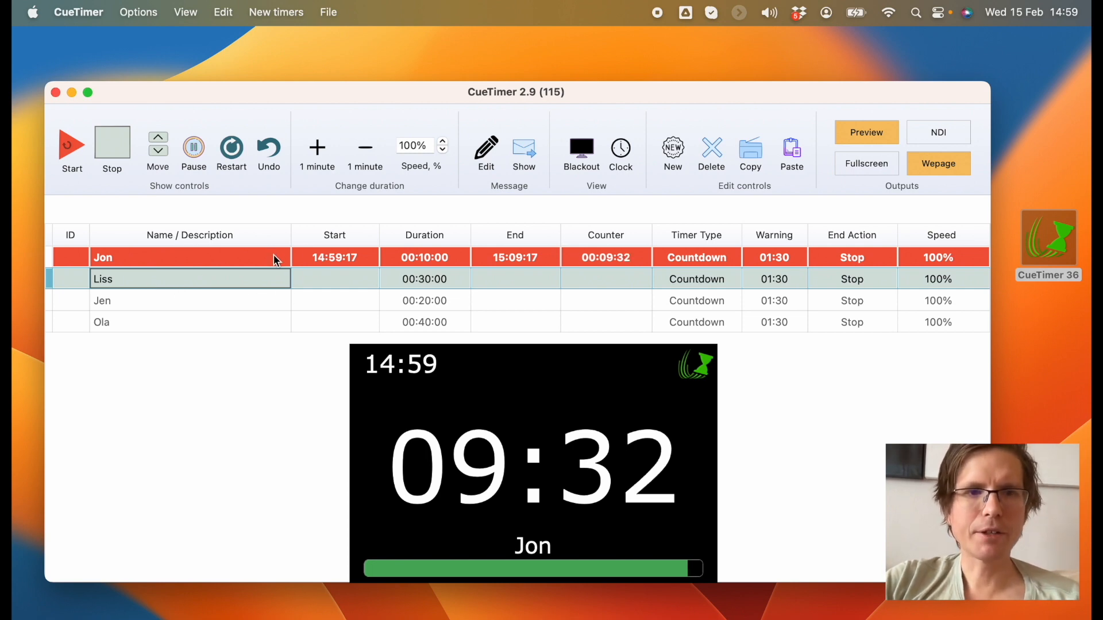
pyautogui.click(404, 262)
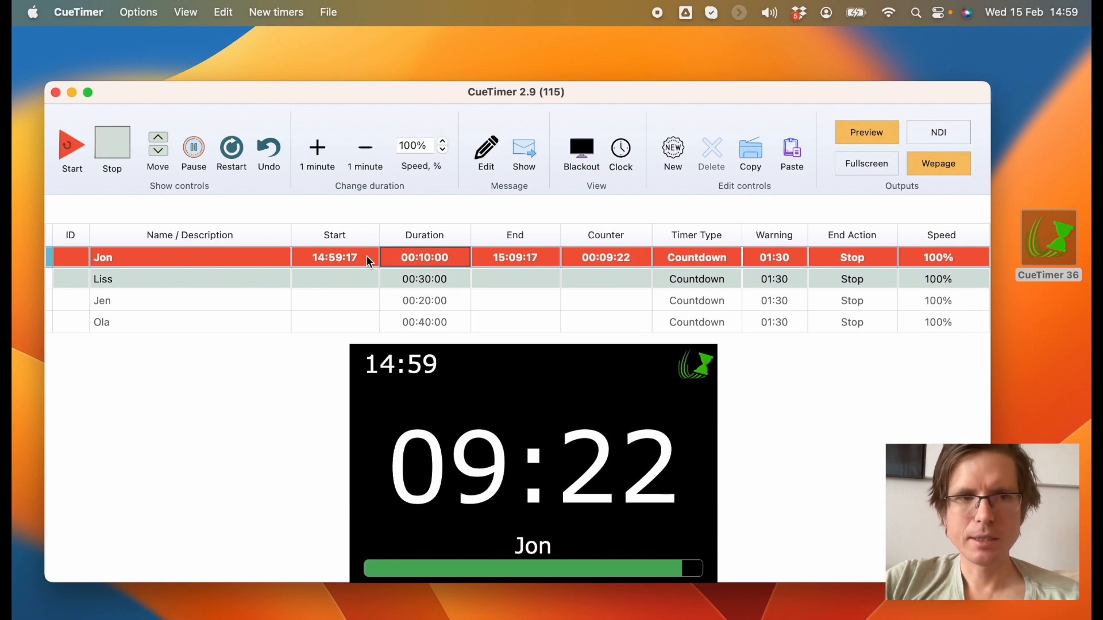
pyautogui.click(110, 161)
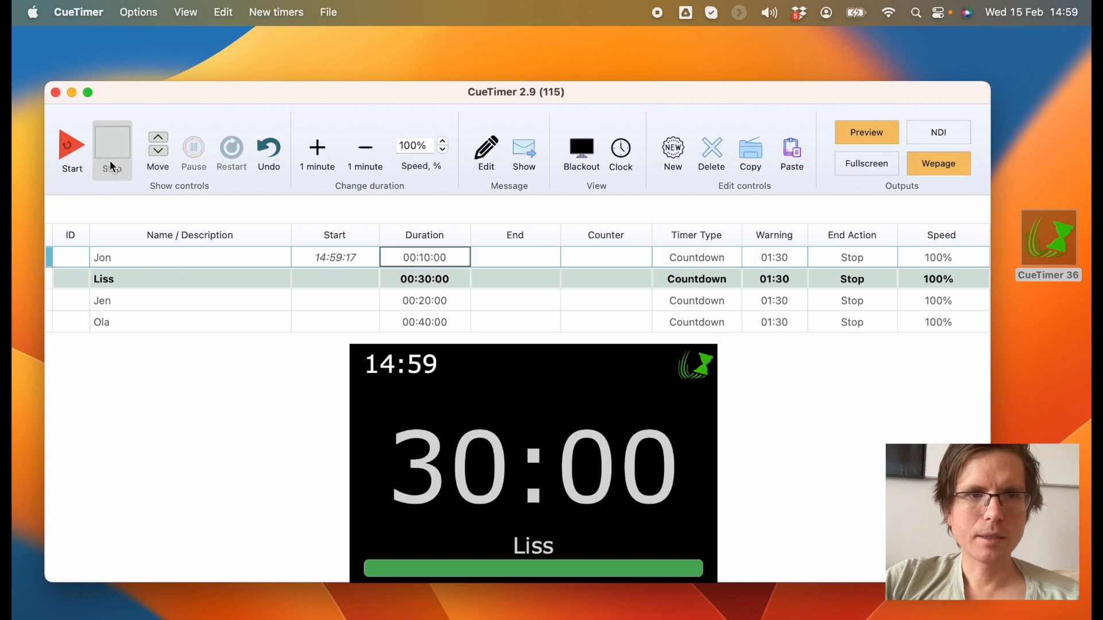
# Step: Select the 40-, 20- and 10-minute timers in turn for editing, finishing on the 40-minute timer
pyautogui.click(174, 319)
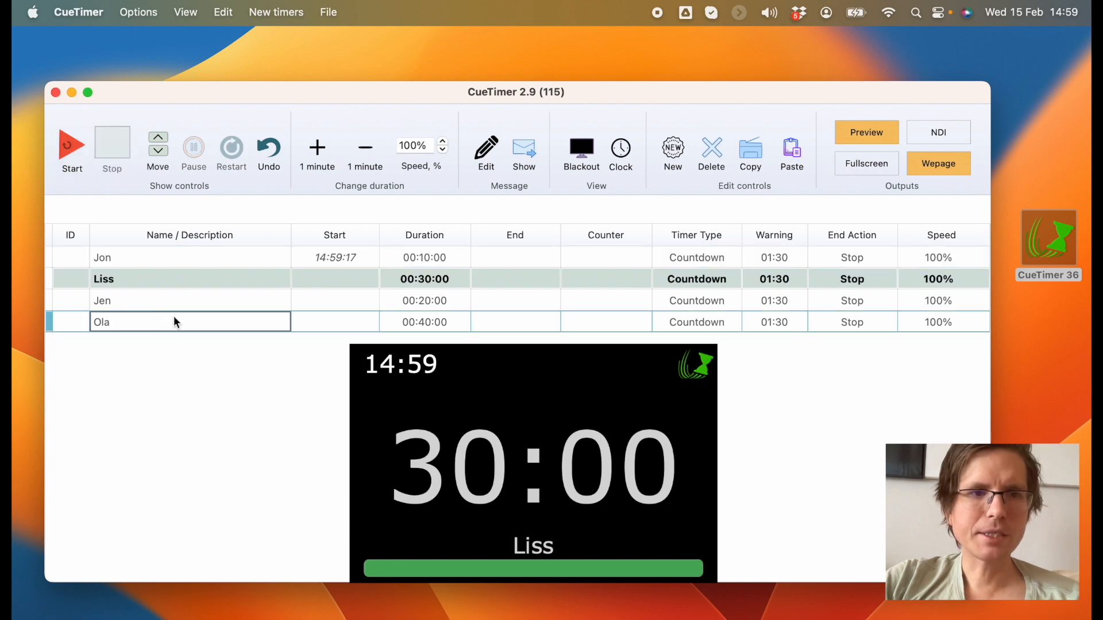
pyautogui.click(170, 304)
pyautogui.click(169, 263)
pyautogui.click(170, 321)
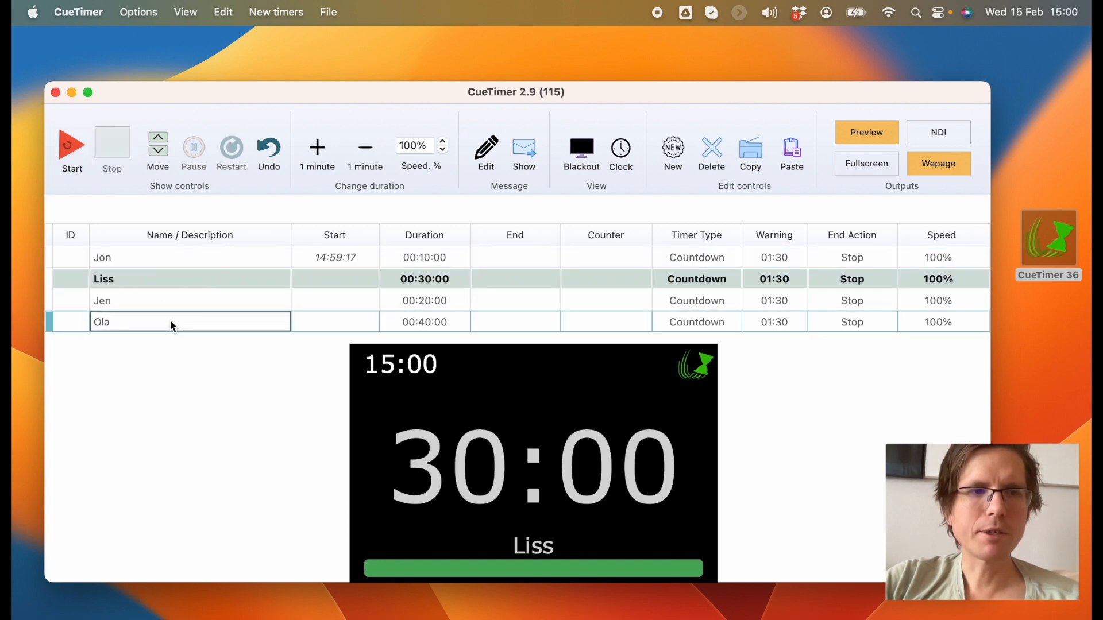
# Step: Link the edit and cue selections, and select the 10-, 20- and 30-minute timers in turn to cue each
pyautogui.click(142, 13)
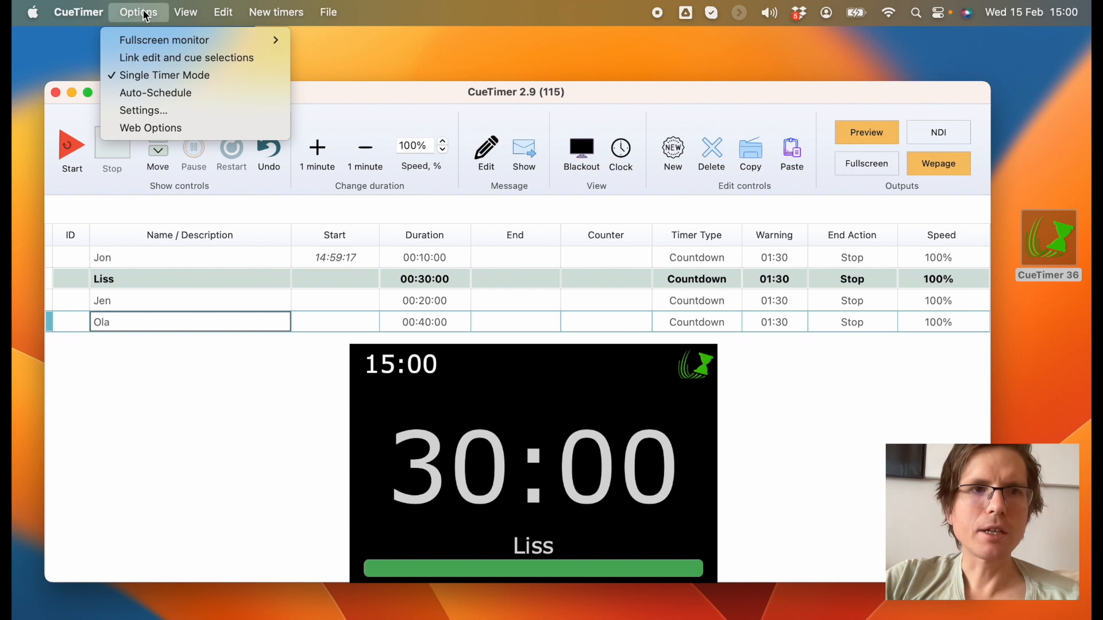
pyautogui.click(155, 58)
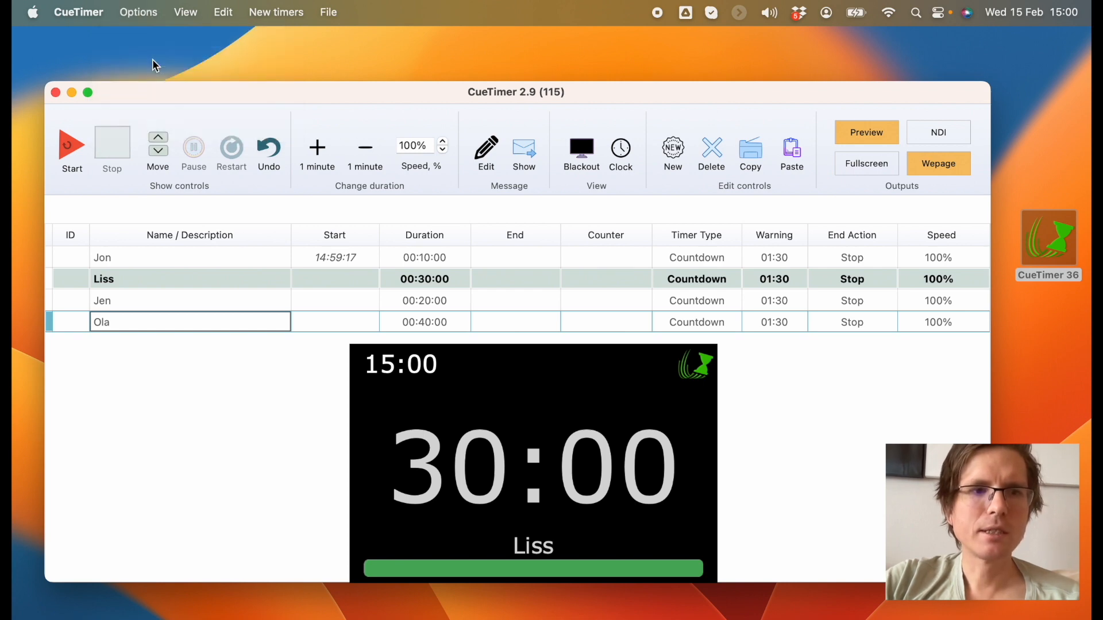
pyautogui.click(159, 264)
pyautogui.click(179, 305)
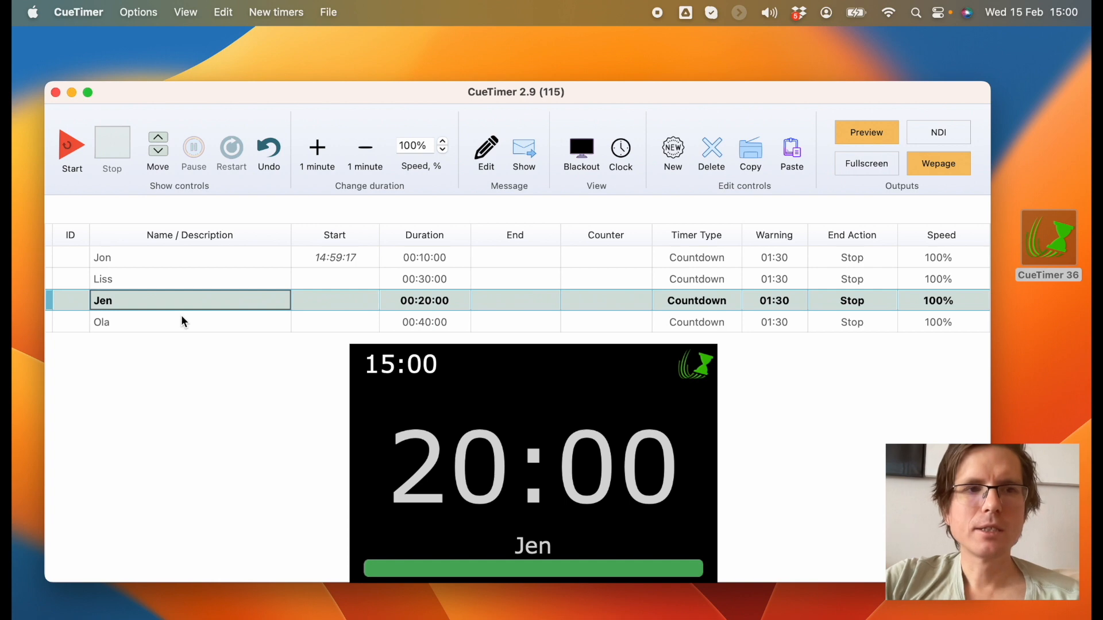
pyautogui.click(175, 271)
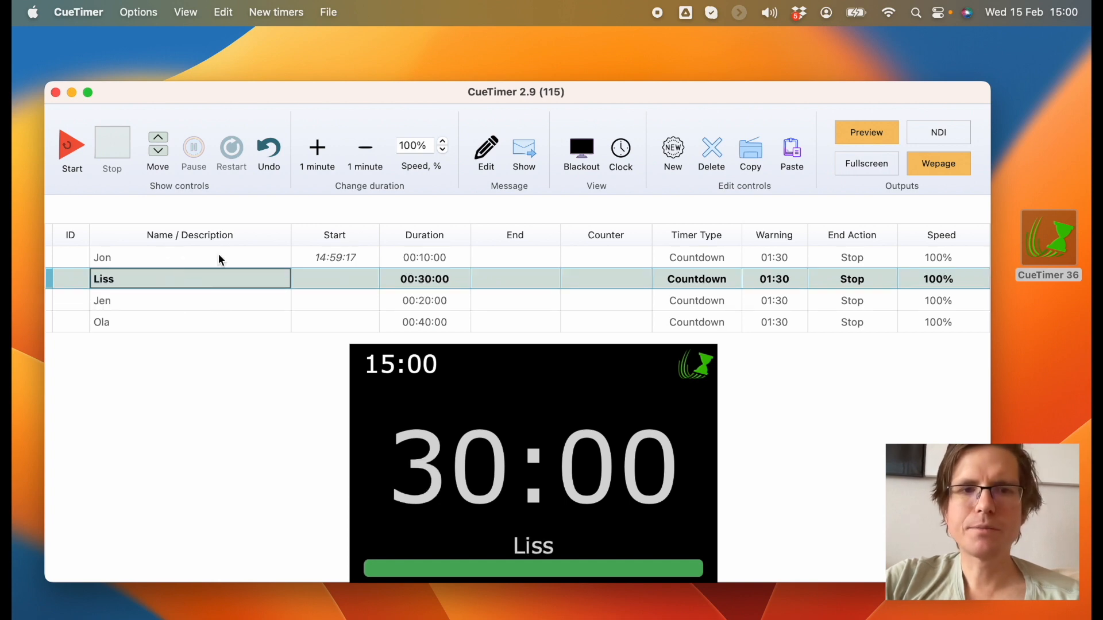
# Step: Cue and start the 40-minute timer, and while it runs cue and start the 30-minute timer
pyautogui.click(241, 316)
pyautogui.click(64, 150)
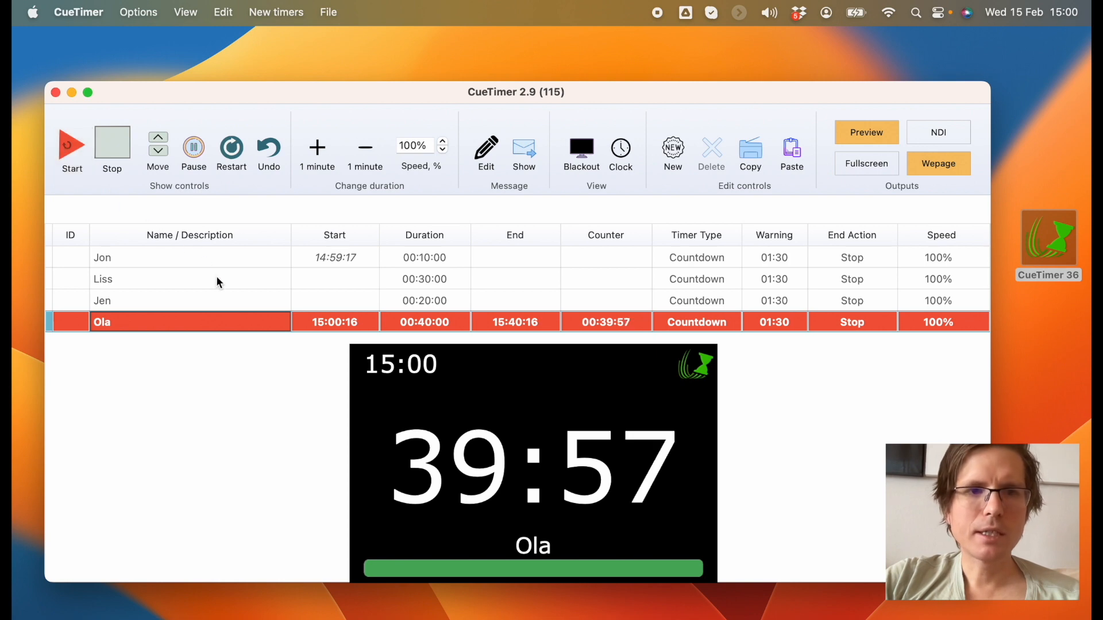
pyautogui.click(209, 277)
pyautogui.click(81, 153)
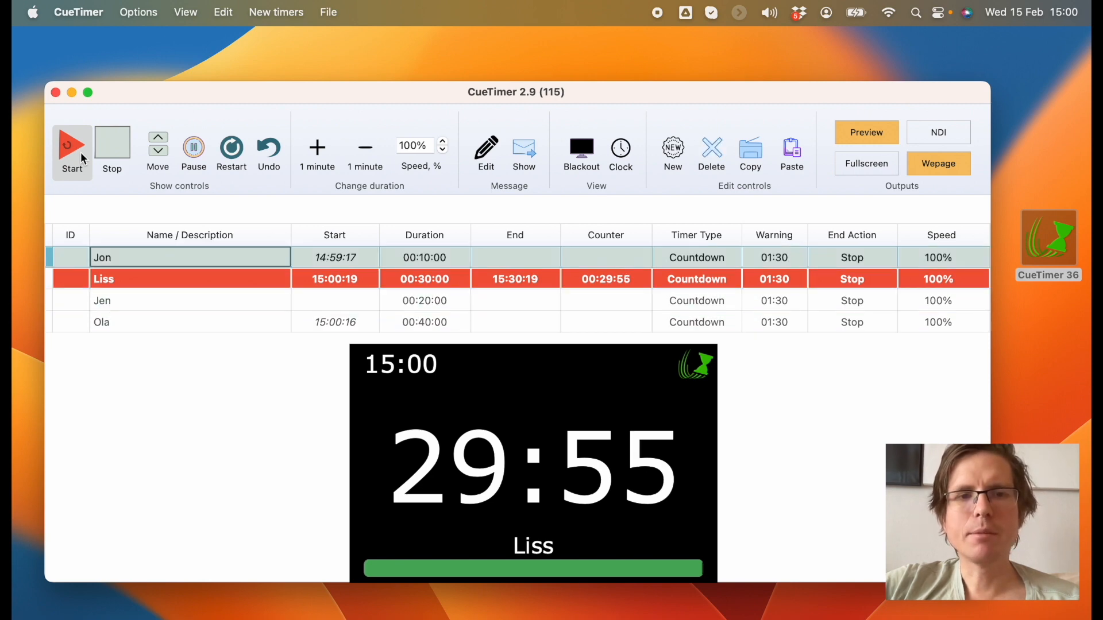
# Step: Start the cued timers one after another in quick succession, each replacing the running one
pyautogui.click(80, 153)
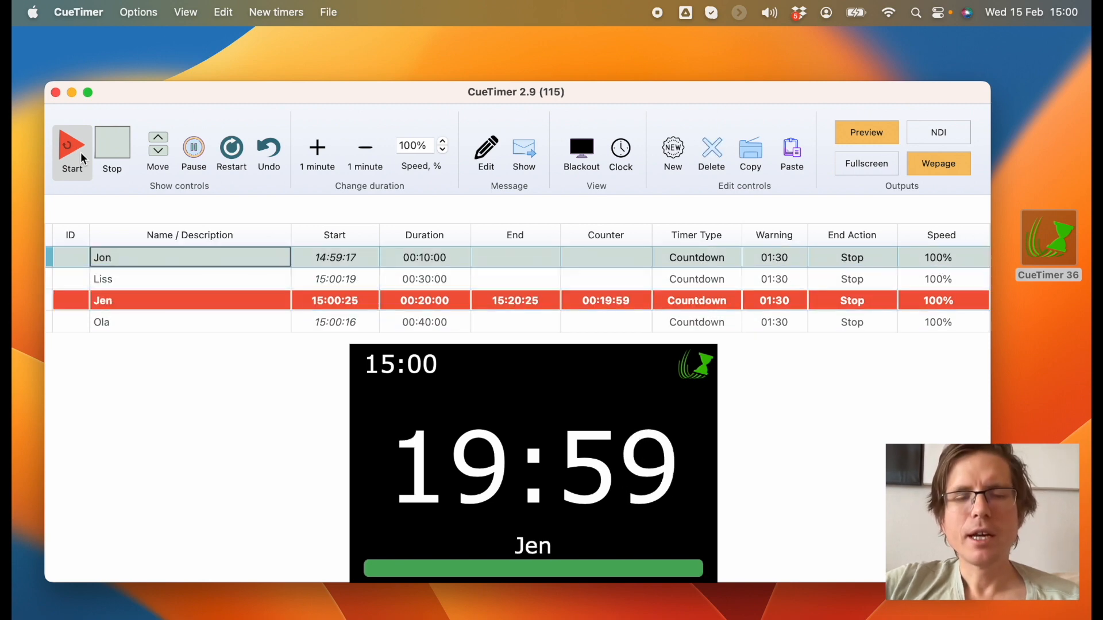
pyautogui.click(81, 153)
pyautogui.click(81, 153)
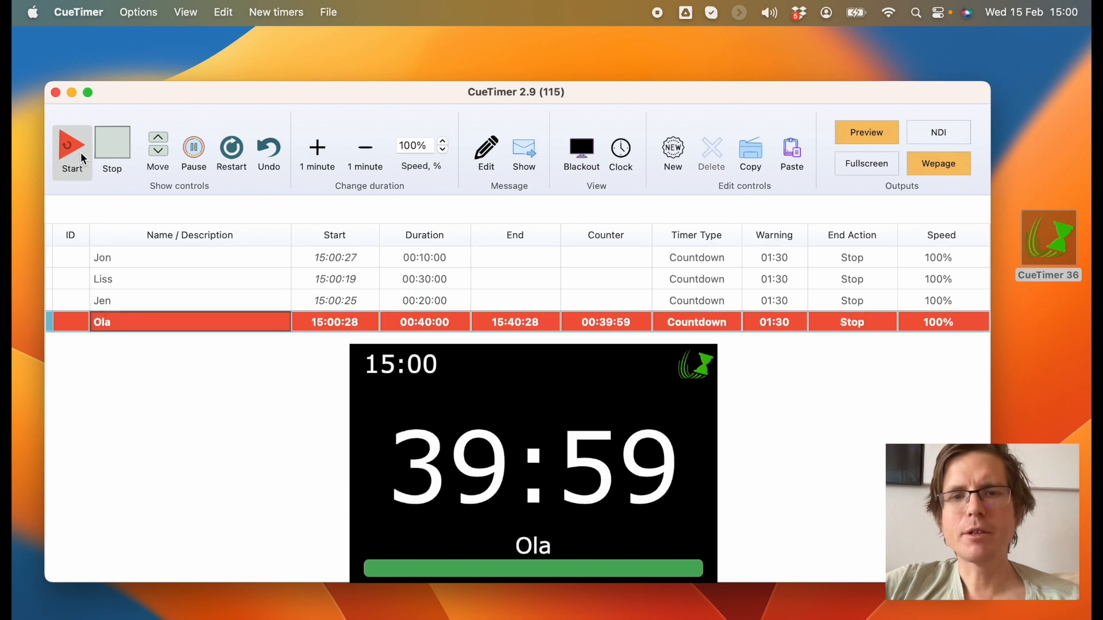
pyautogui.click(81, 153)
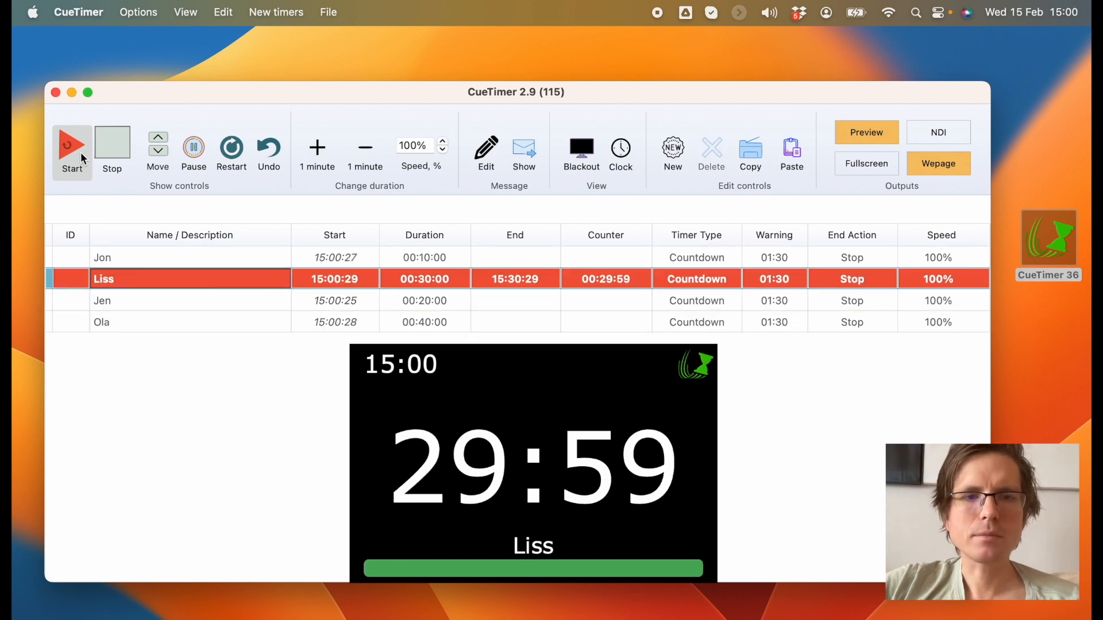
pyautogui.click(81, 153)
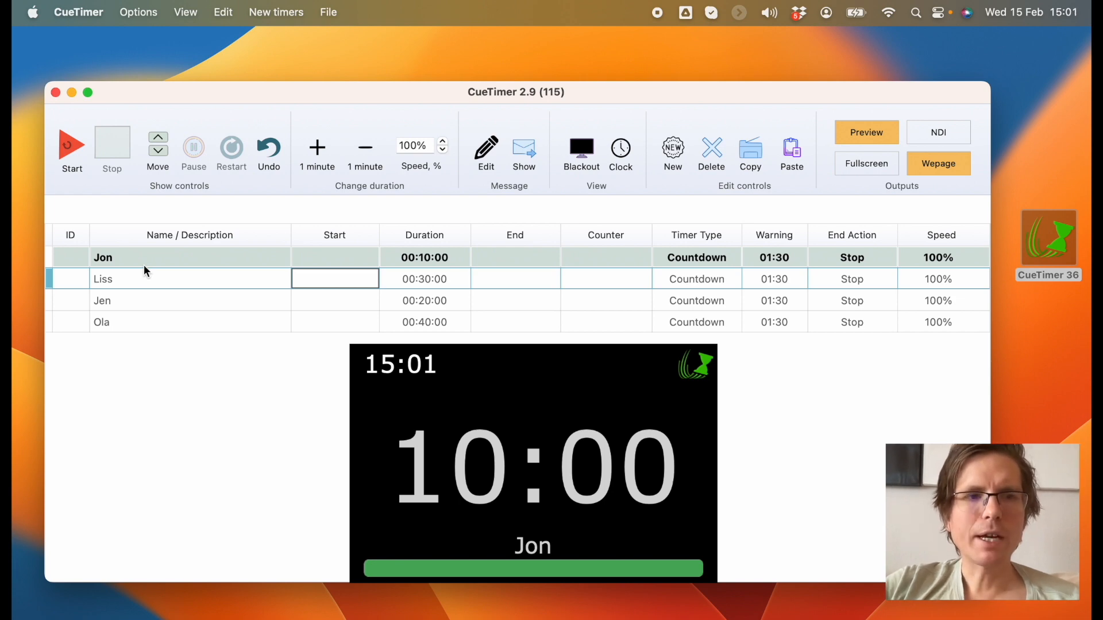
# Step: Select the 10-minute timer, and turn off both the edit and cue selection link and Single Timer Mode
pyautogui.click(158, 257)
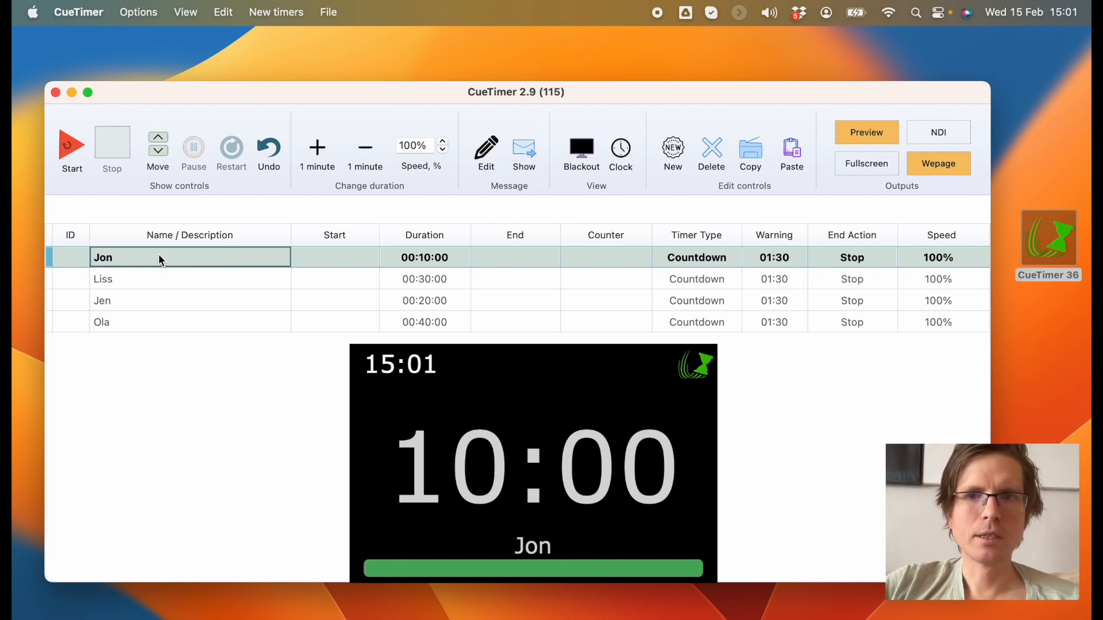
pyautogui.click(147, 9)
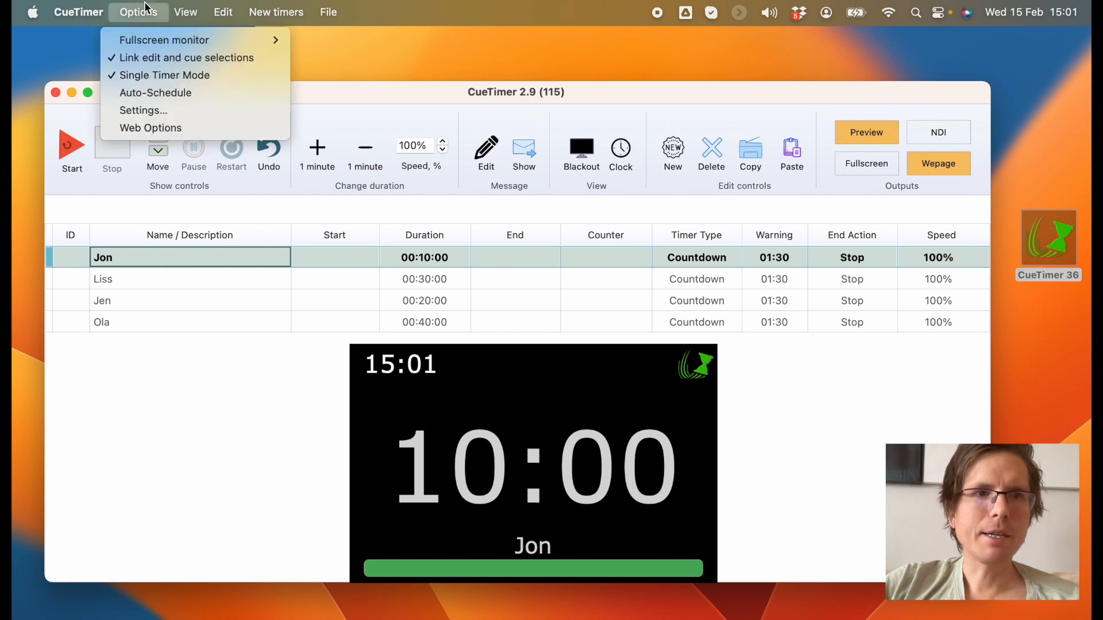
pyautogui.click(154, 57)
pyautogui.click(144, 10)
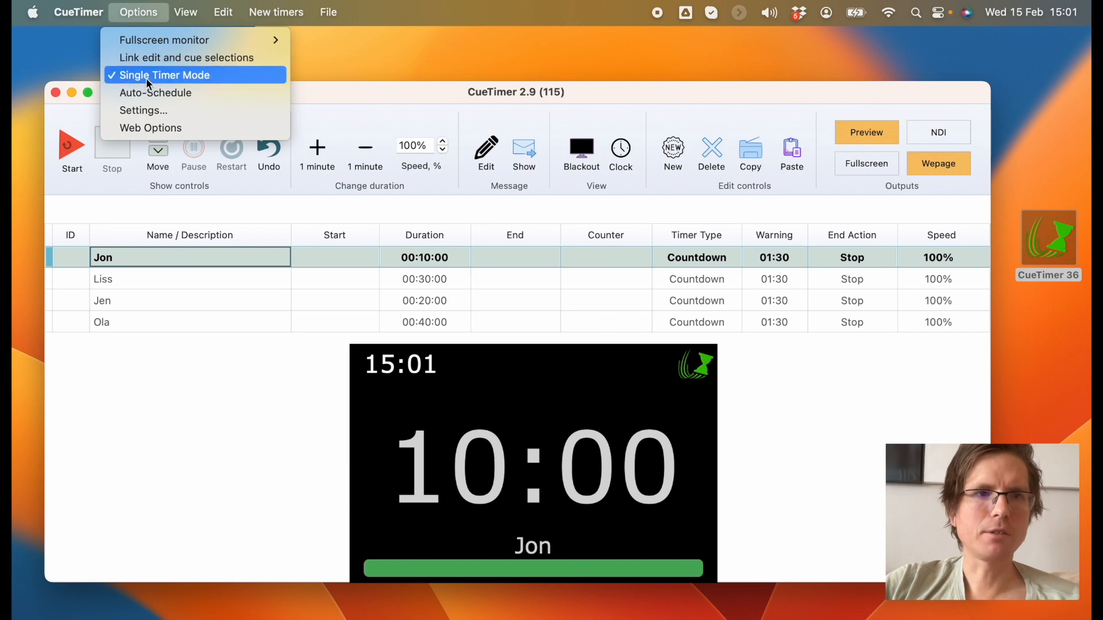
pyautogui.click(146, 78)
# Step: Enable Auto-Schedule and set the first timer's start time to 09:00:00
pyautogui.click(140, 22)
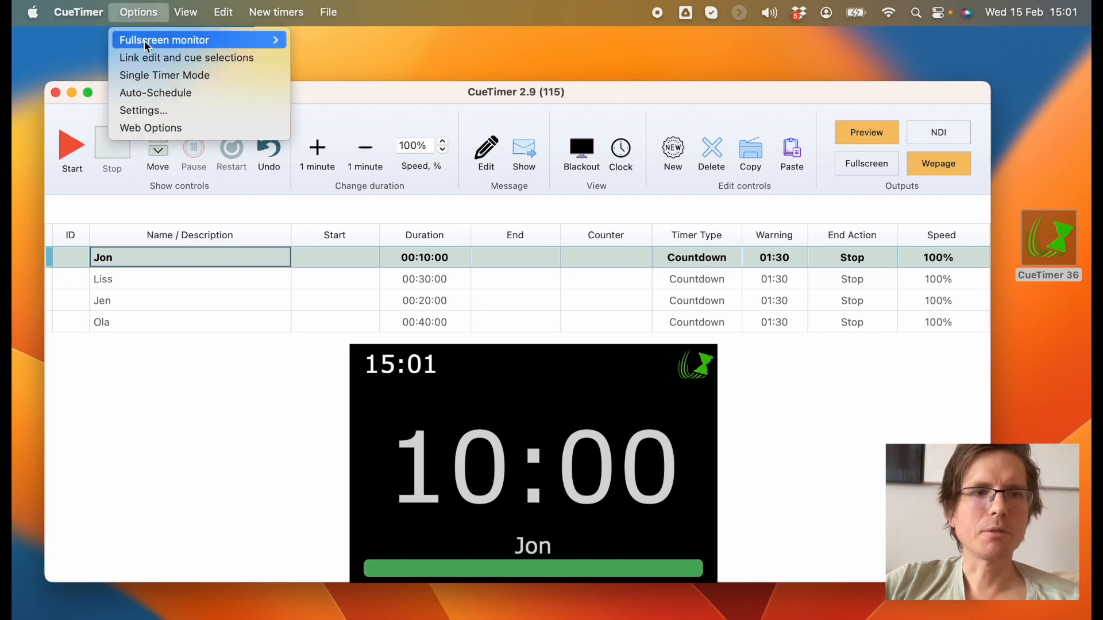
pyautogui.click(162, 95)
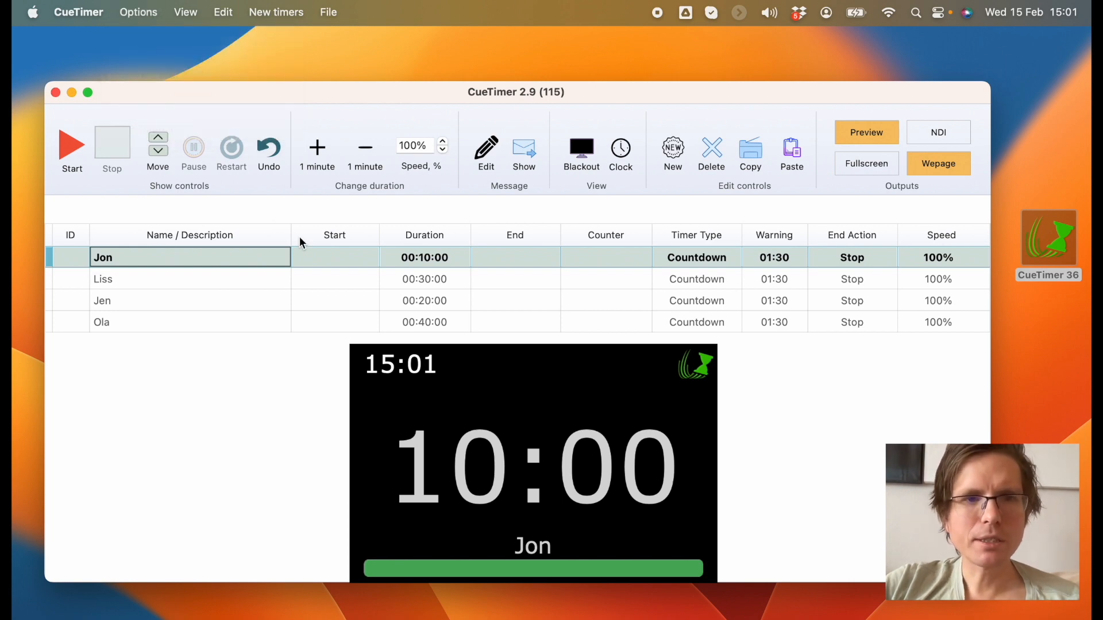
pyautogui.click(355, 262)
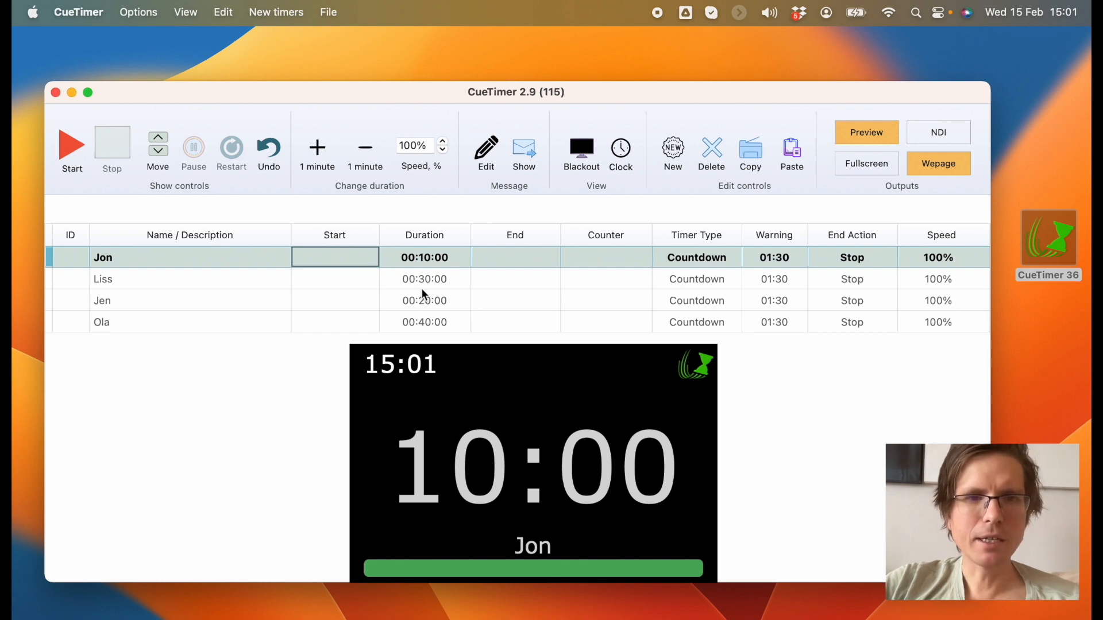
pyautogui.click(343, 253)
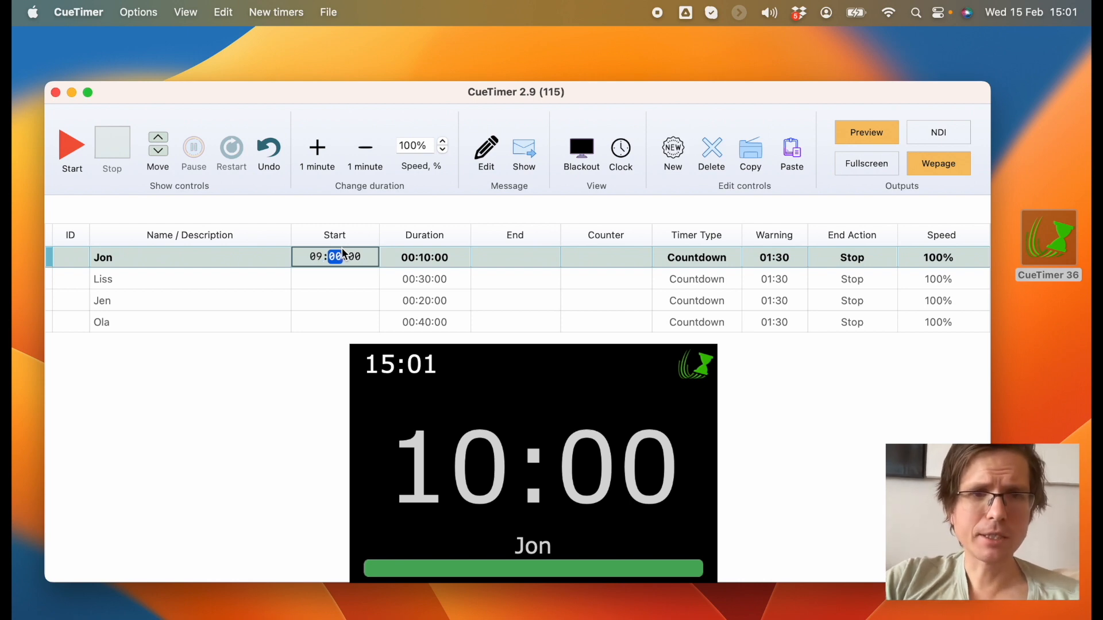
pyautogui.write('09')
pyautogui.press('Return')
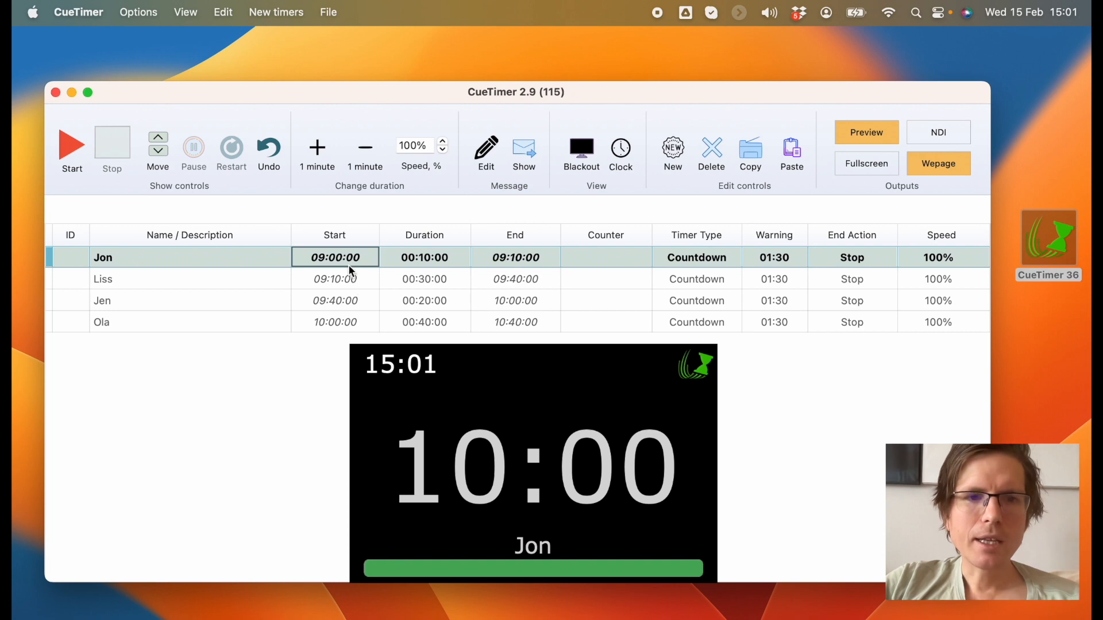
# Step: Set the second timer's duration to 35 minutes and move the preview window farther below the timer list
pyautogui.click(433, 278)
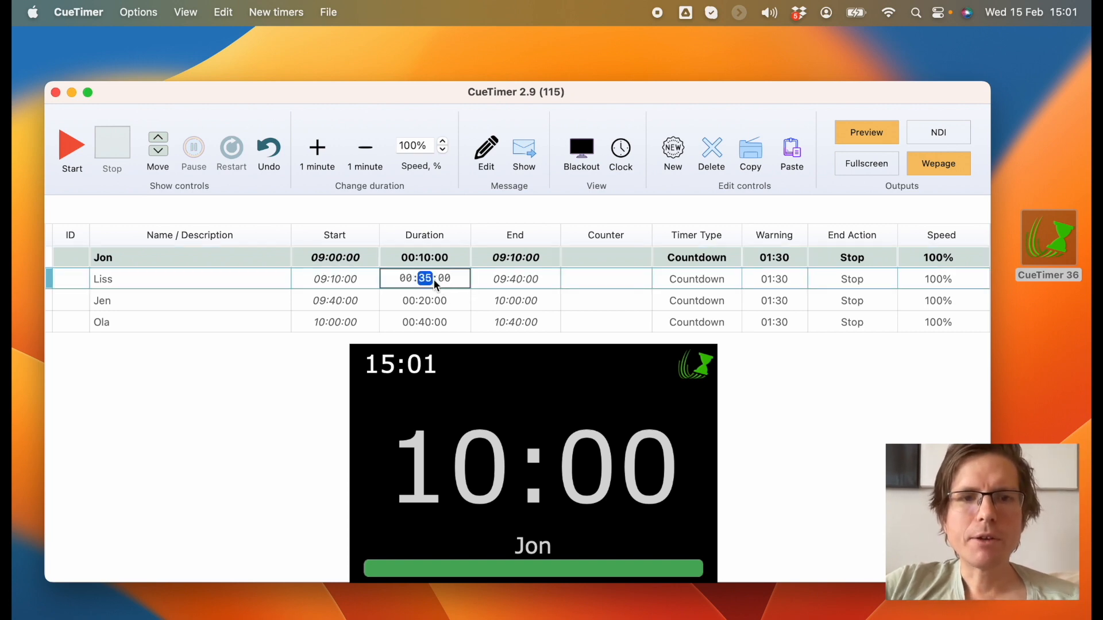
pyautogui.press('Return')
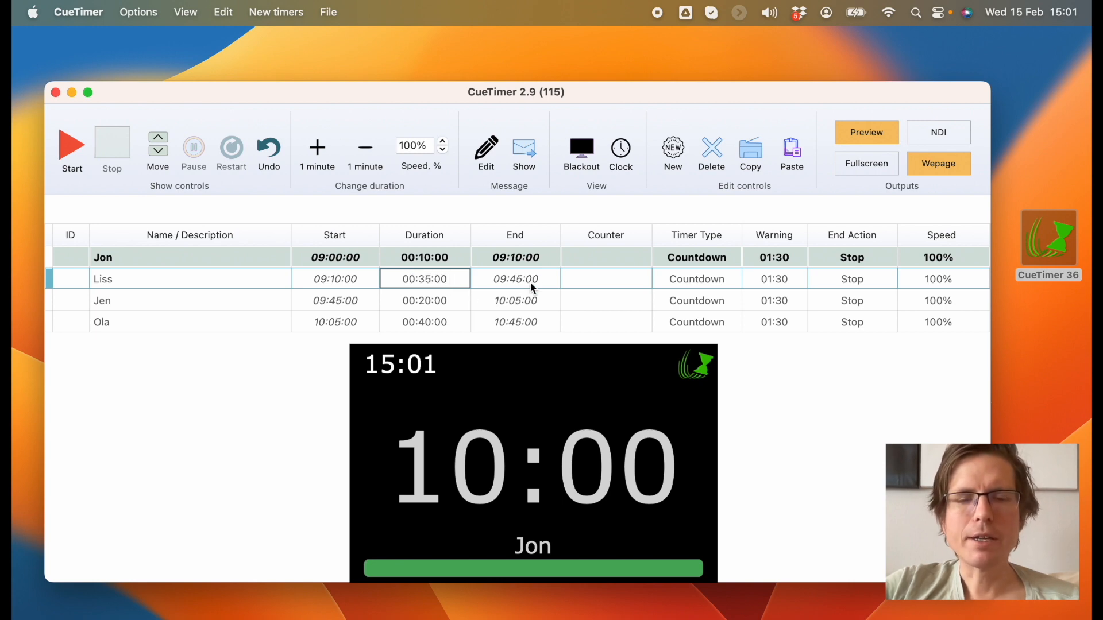
pyautogui.moveTo(394, 361); pyautogui.dragTo(416, 417)
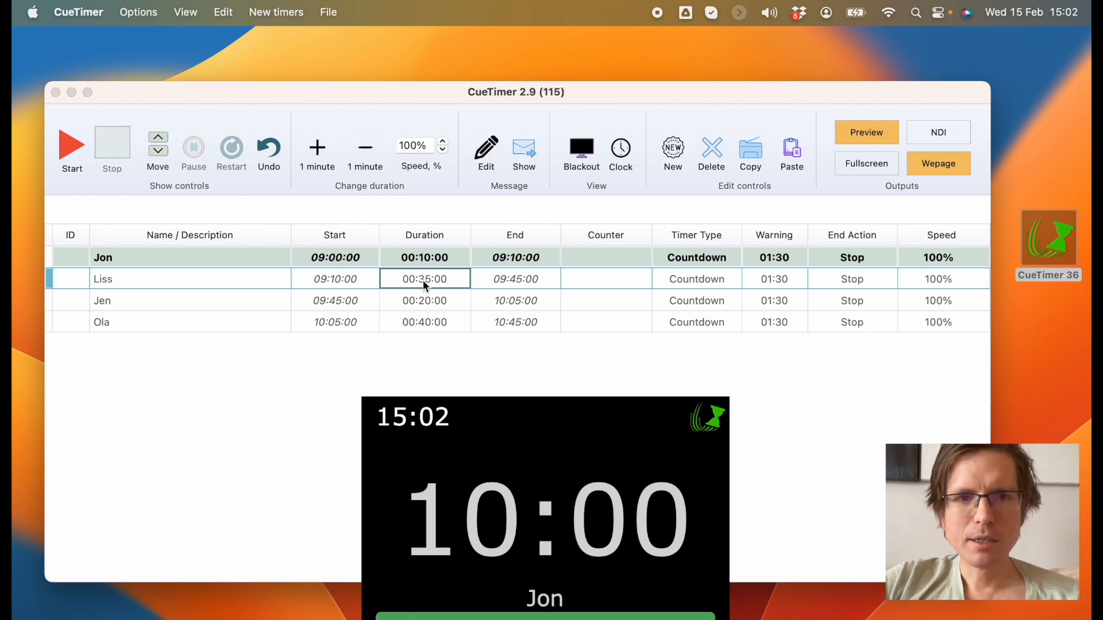
pyautogui.click(519, 280)
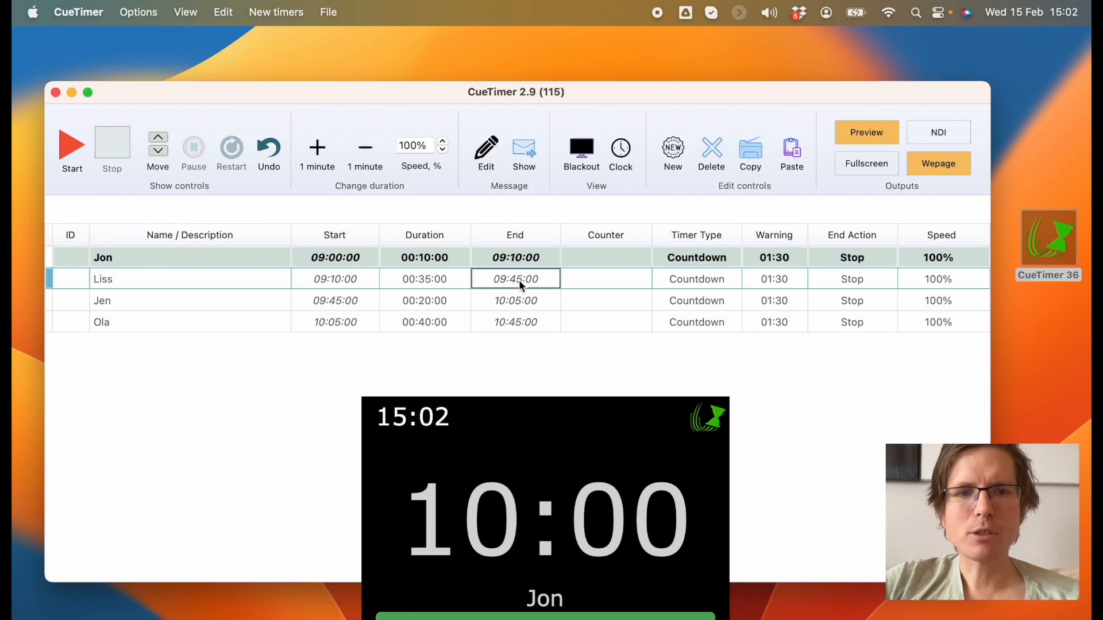
pyautogui.click(329, 305)
# Step: Copy all four timers, paste them twice at the end of the list, and move the preview window clear of the time columns
pyautogui.click(345, 322)
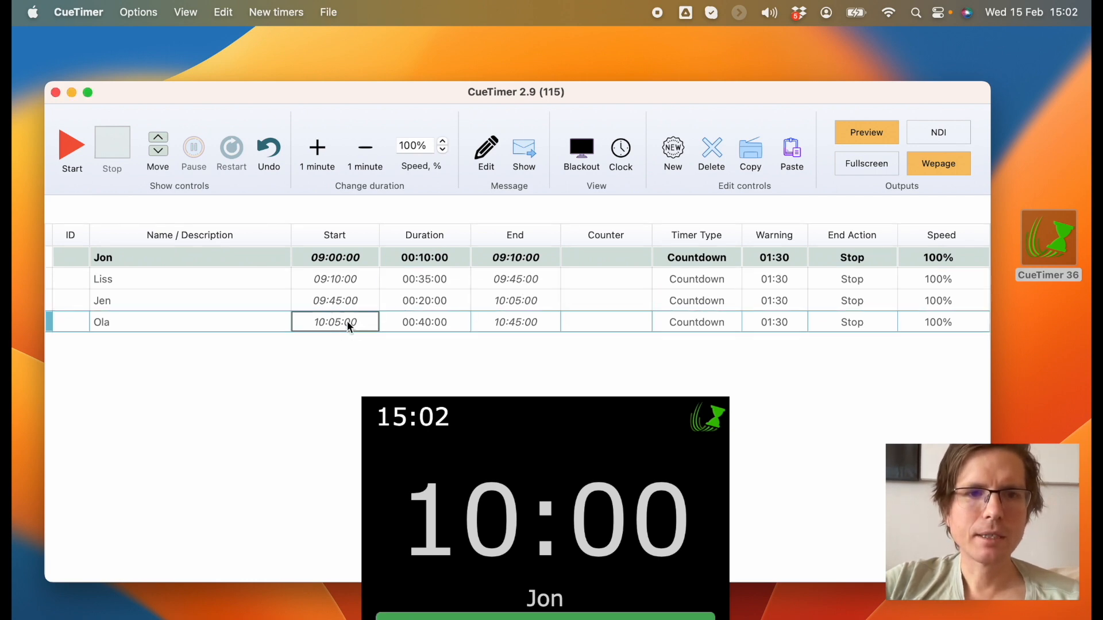
pyautogui.keyDown('shift'); pyautogui.click(344, 258); pyautogui.keyUp('shift')
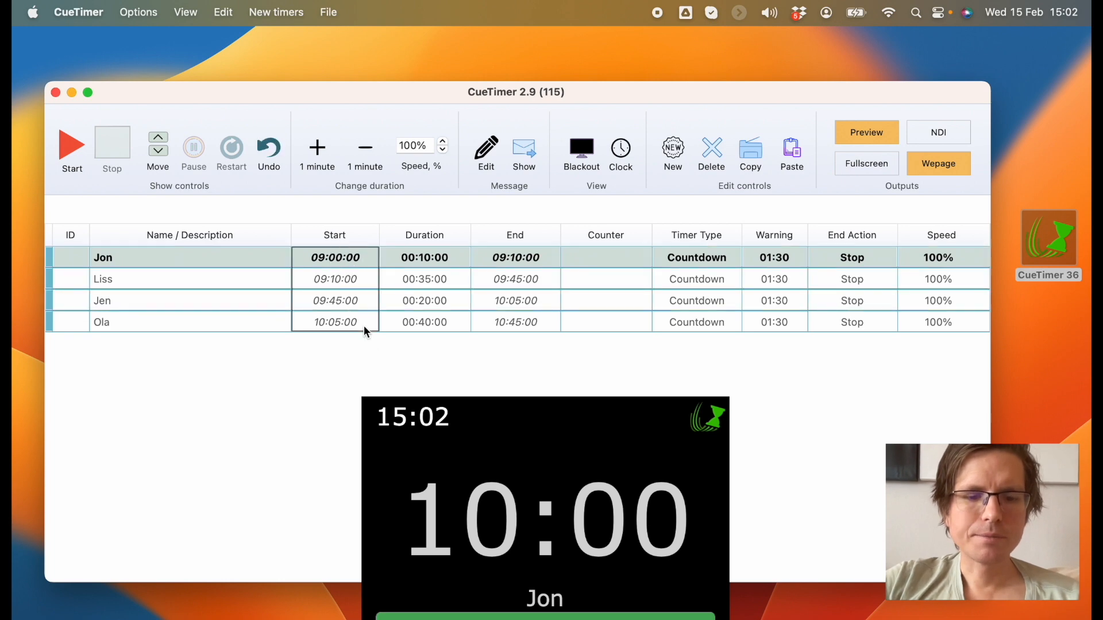
pyautogui.press('super+v')
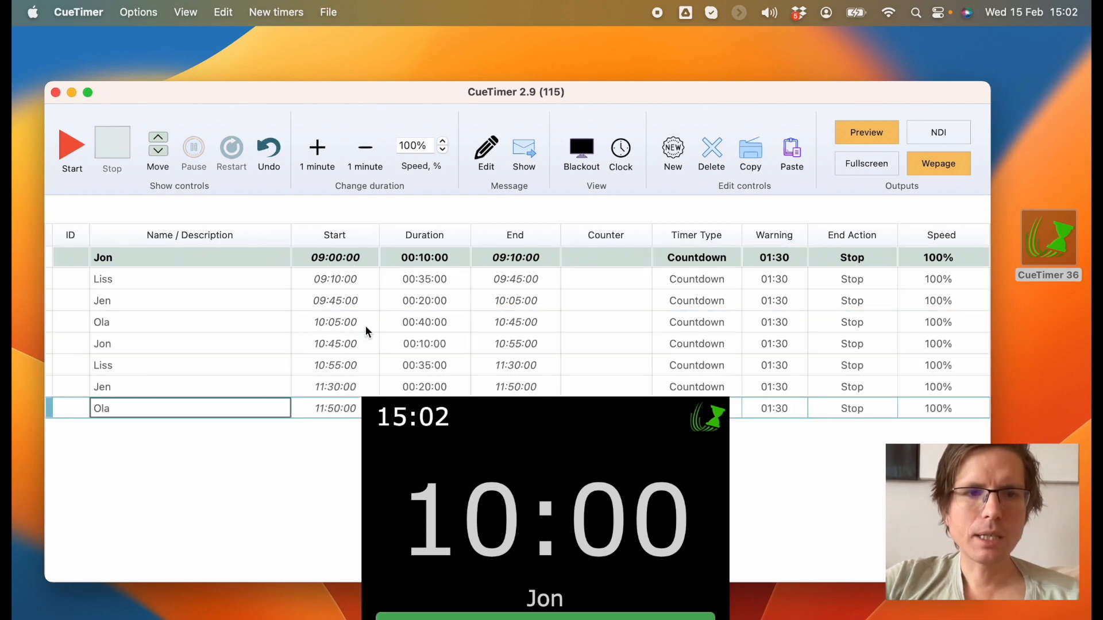
pyautogui.press('super+v')
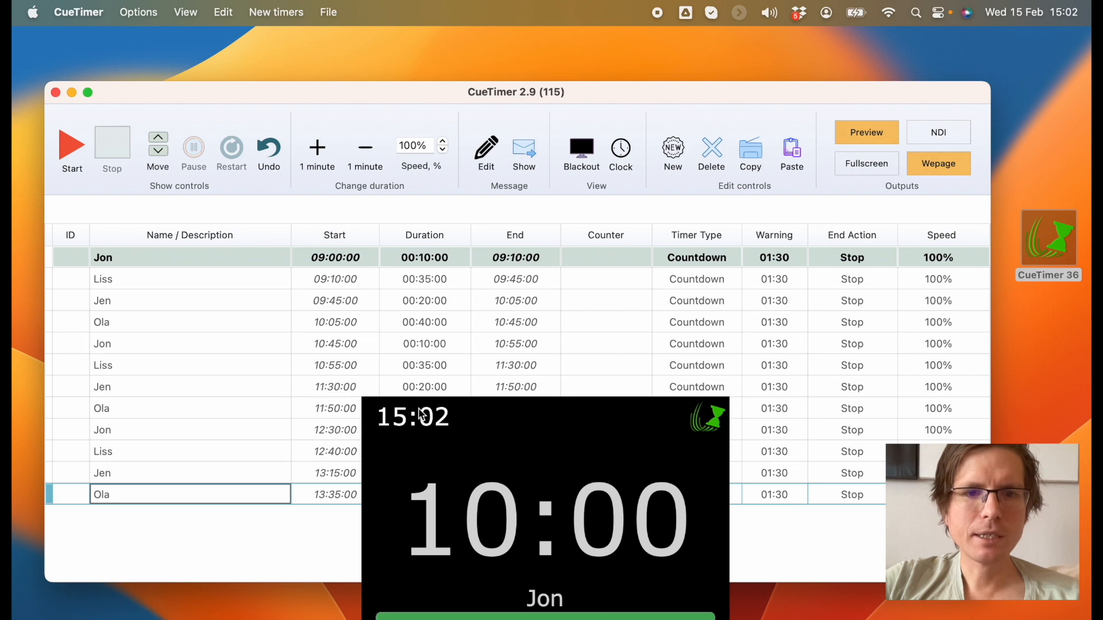
pyautogui.moveTo(421, 415); pyautogui.dragTo(760, 446)
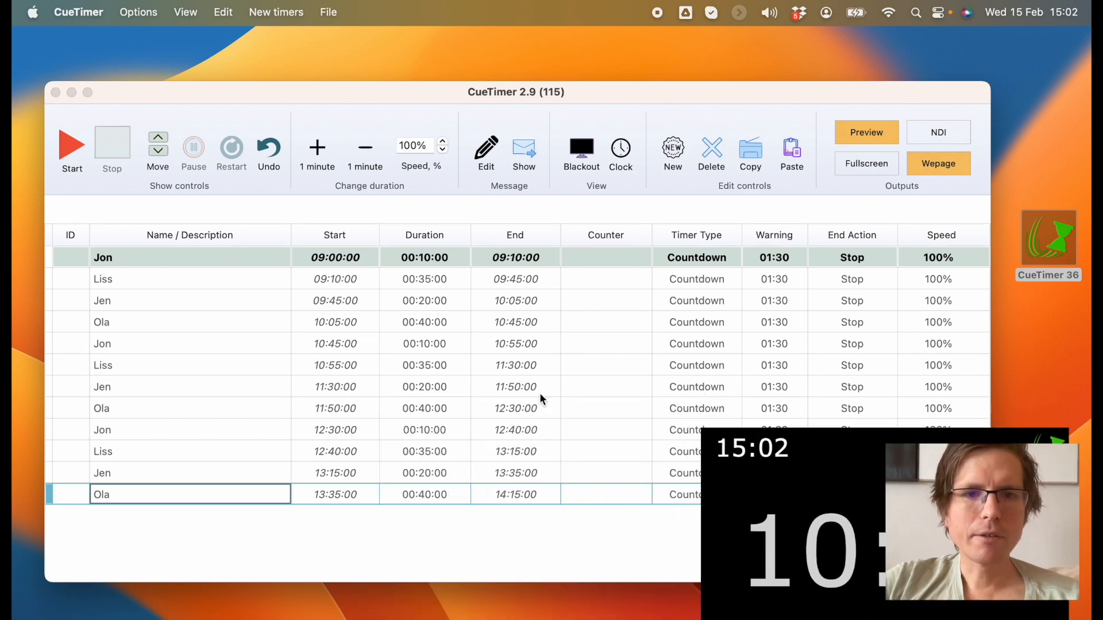
# Step: Set the start time of the sixth timer, the 35-minute one in the second group, to 10:50:00
pyautogui.click(350, 367)
pyautogui.click(351, 367)
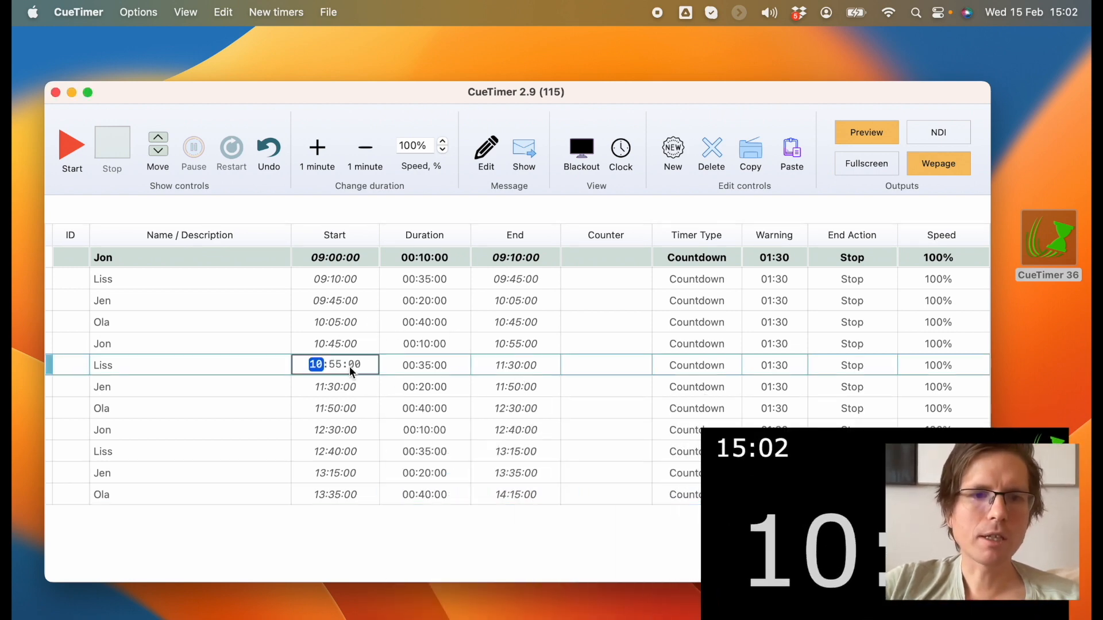
pyautogui.press('Tab')
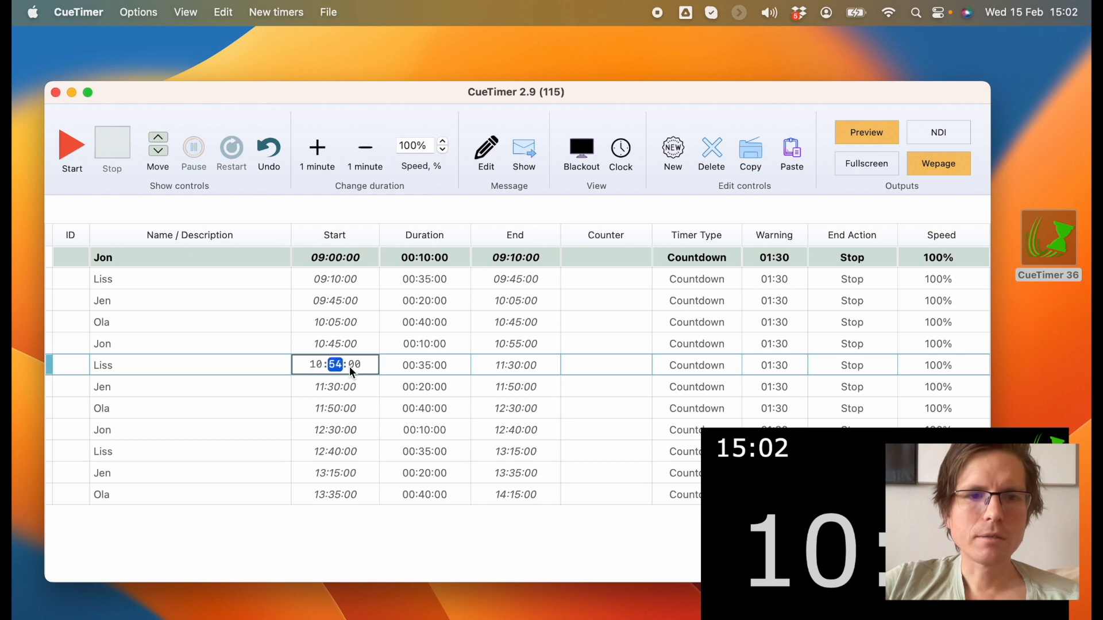
pyautogui.write('50')
pyautogui.press('Return')
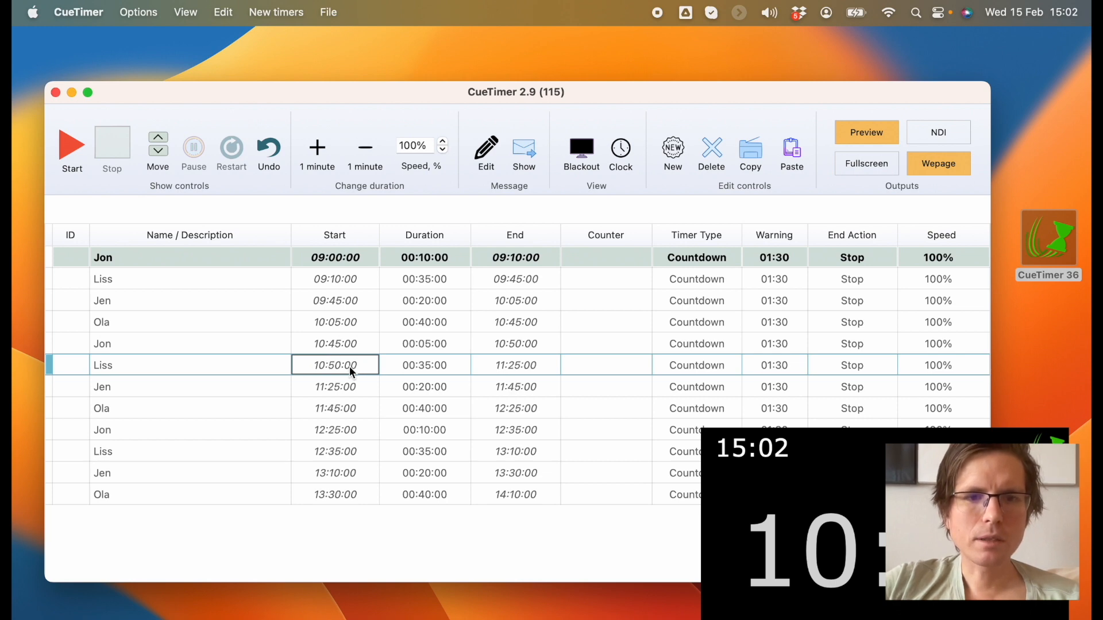
pyautogui.click(350, 366)
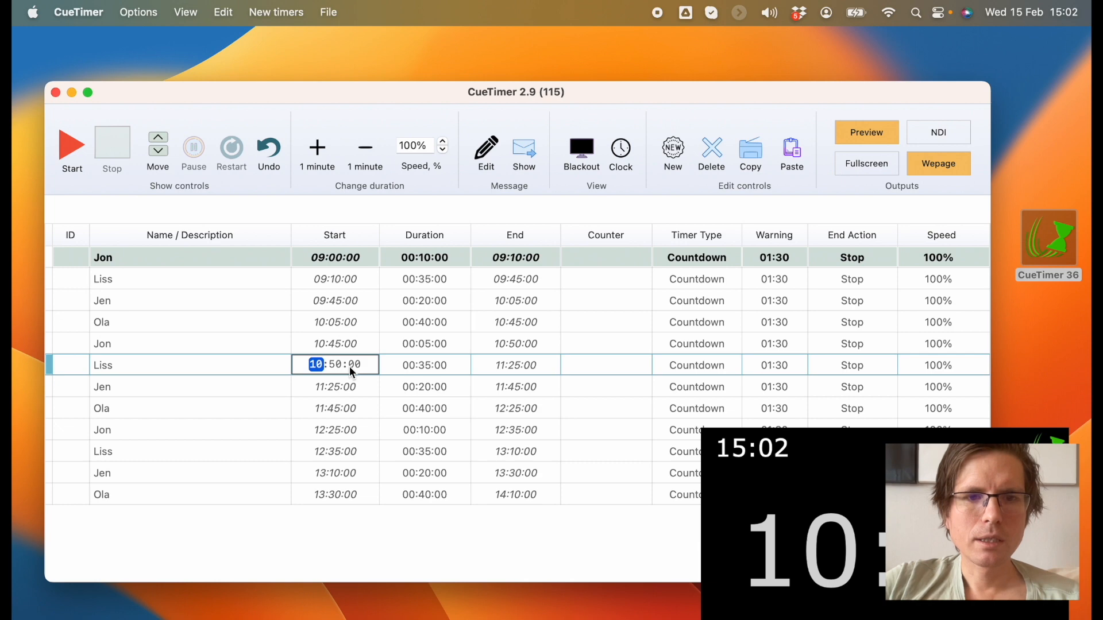
pyautogui.press('Escape')
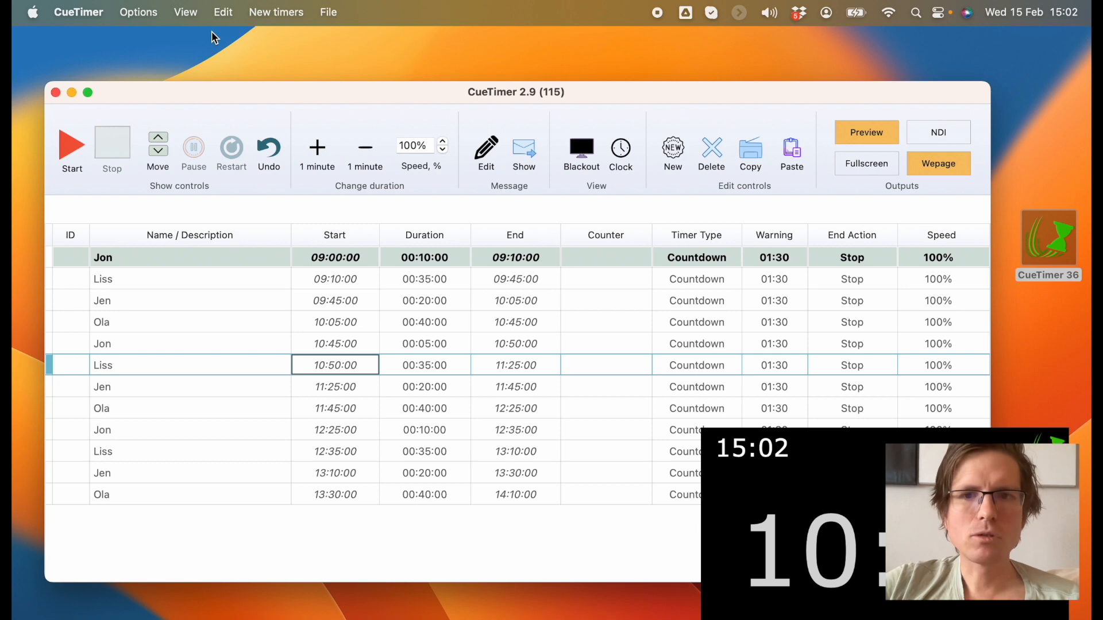
# Step: Insert a Spacer after the fourth timer and another one after the eighth timer
pyautogui.click(276, 12)
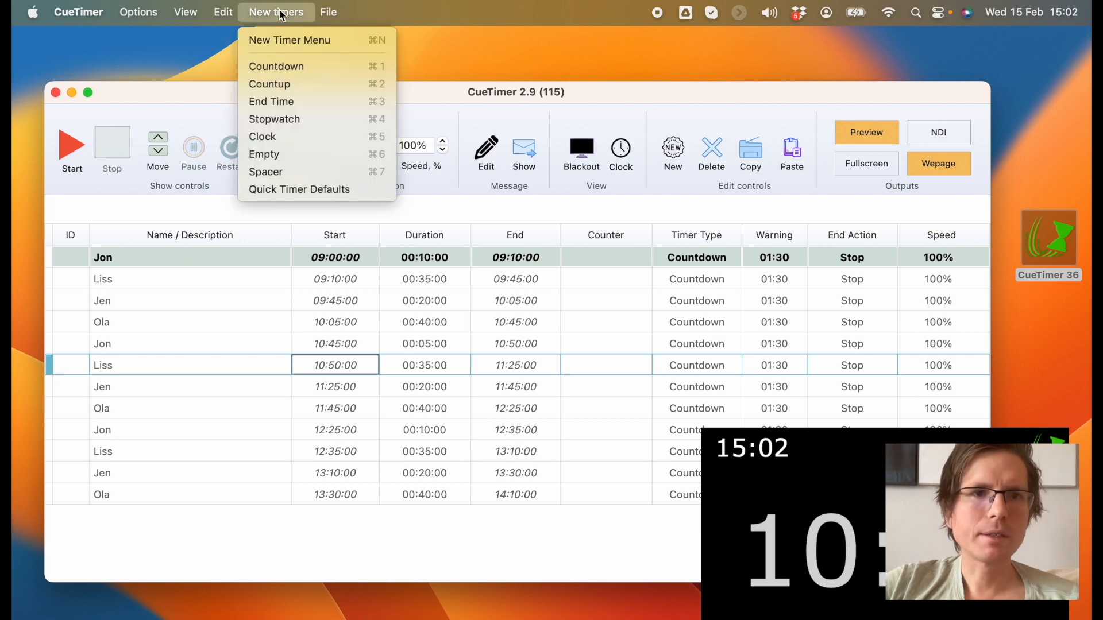
pyautogui.click(264, 323)
pyautogui.click(265, 322)
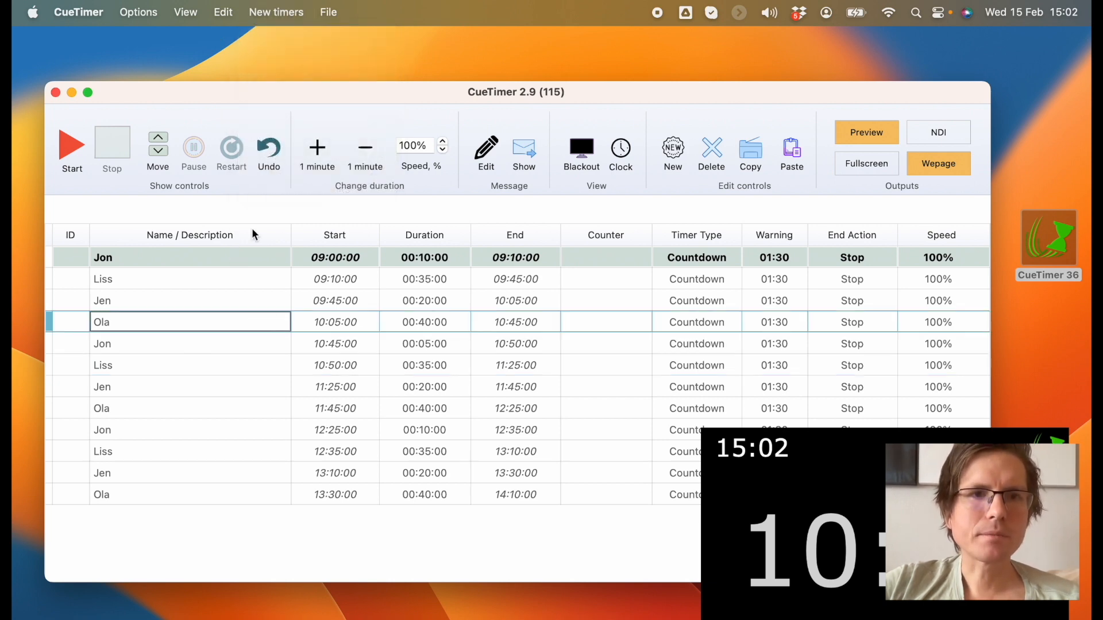
pyautogui.click(270, 11)
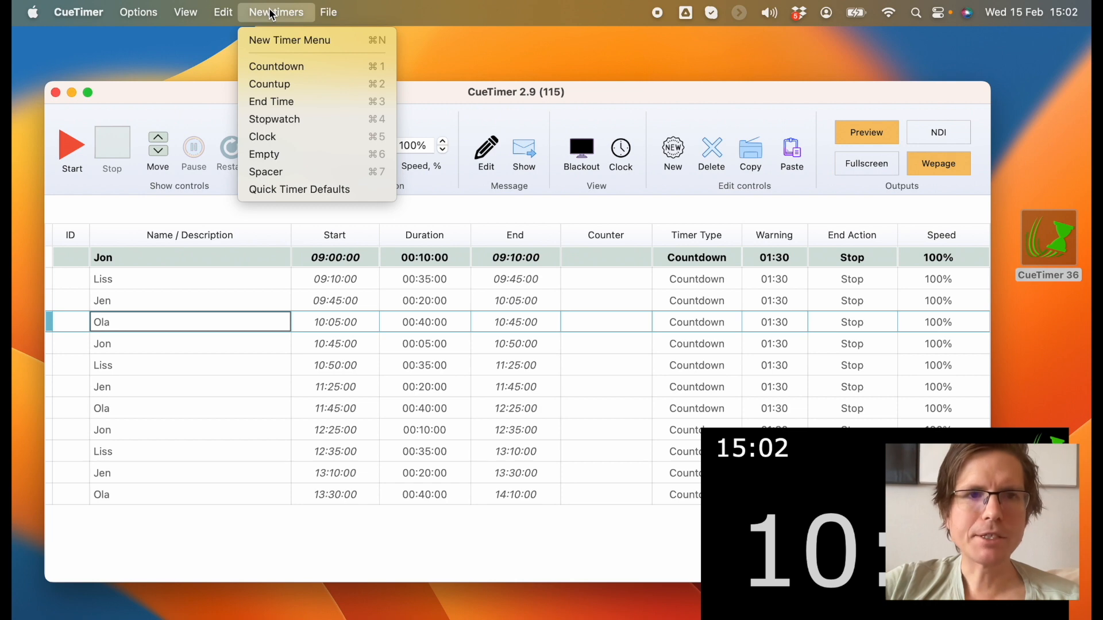
pyautogui.click(288, 167)
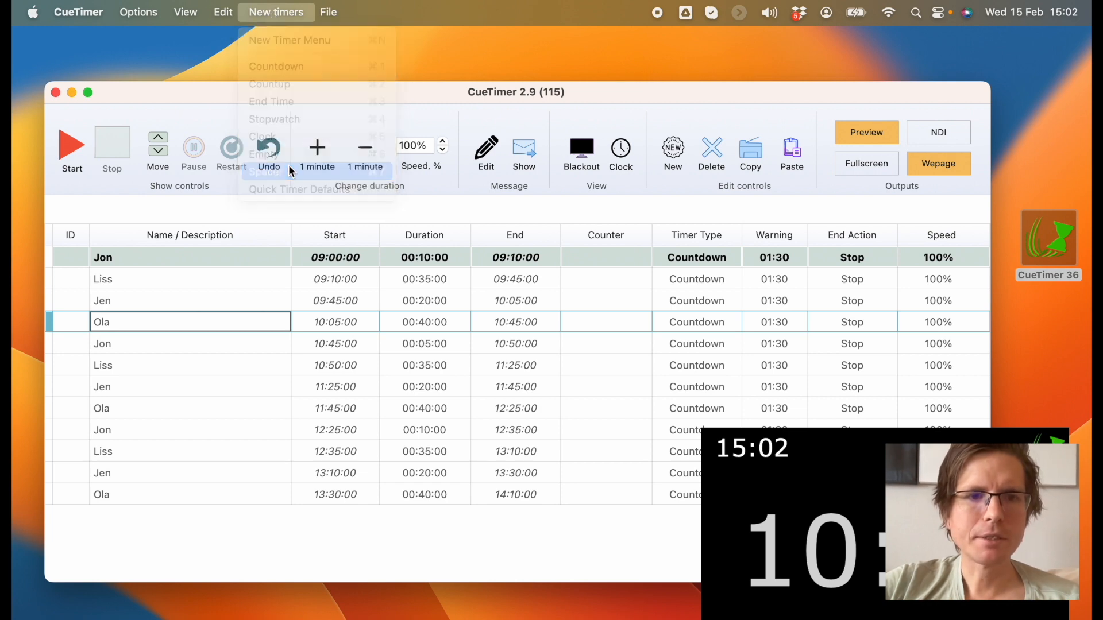
pyautogui.click(243, 425)
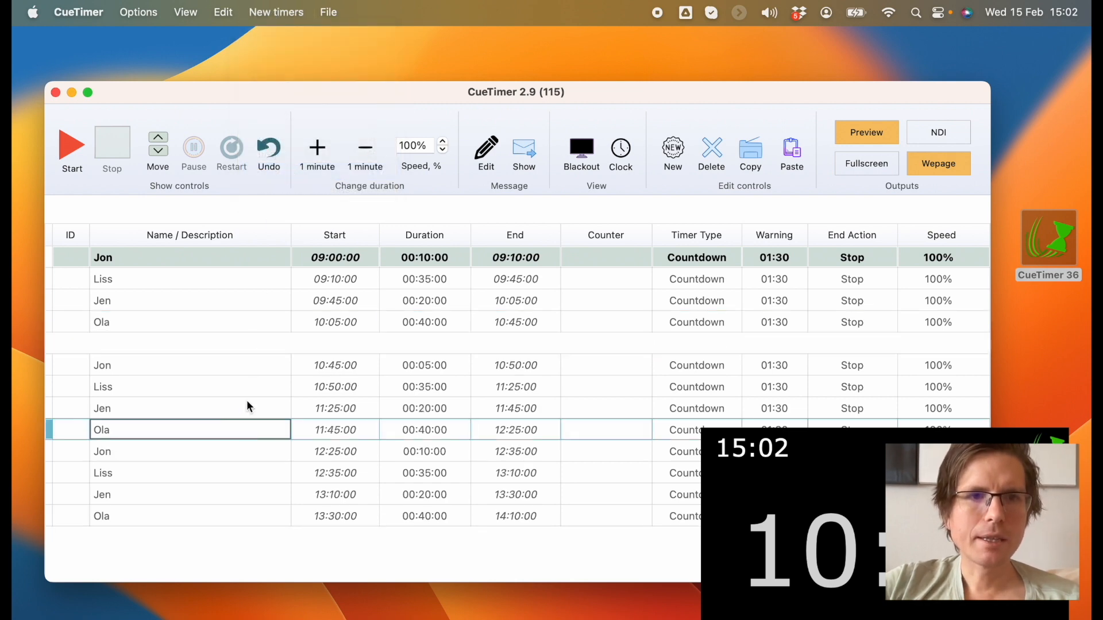
pyautogui.click(290, 14)
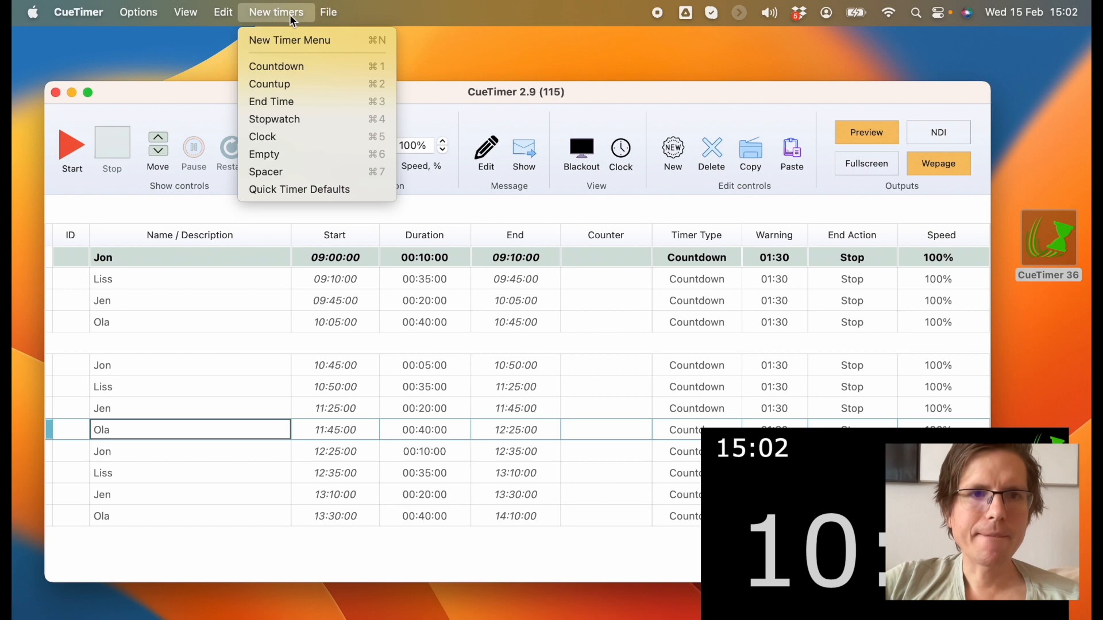
pyautogui.click(308, 172)
# Step: Set the start time of the second group's first timer to 10:50:00 and the third group's first timer to 12:30:00
pyautogui.doubleClick(344, 374)
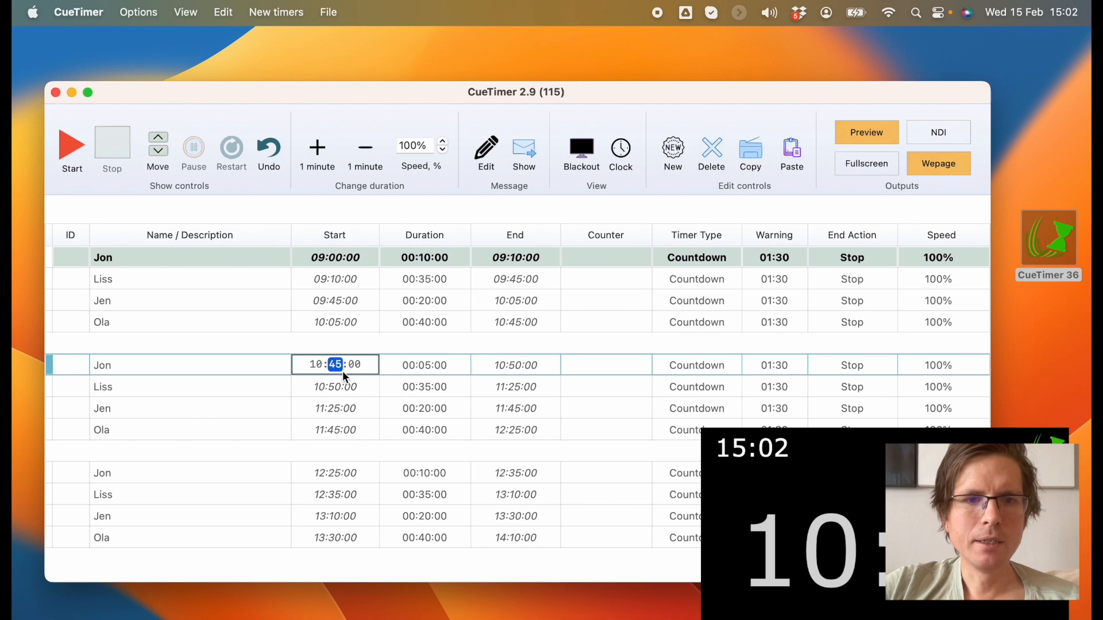
pyautogui.press('Up')
pyautogui.press('Return')
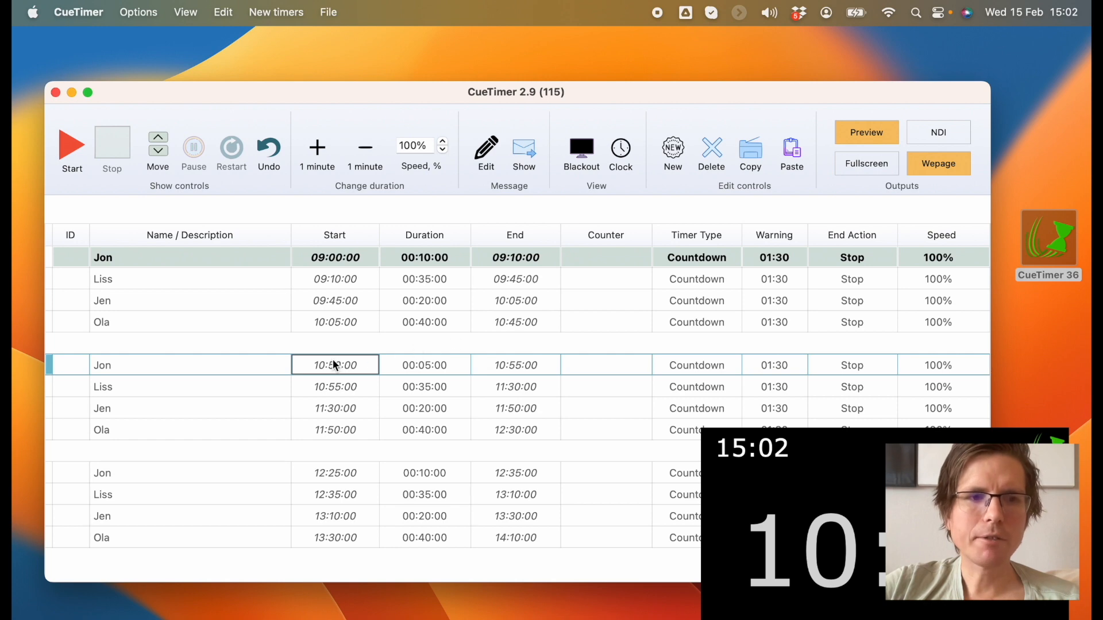
pyautogui.click(320, 263)
pyautogui.click(337, 326)
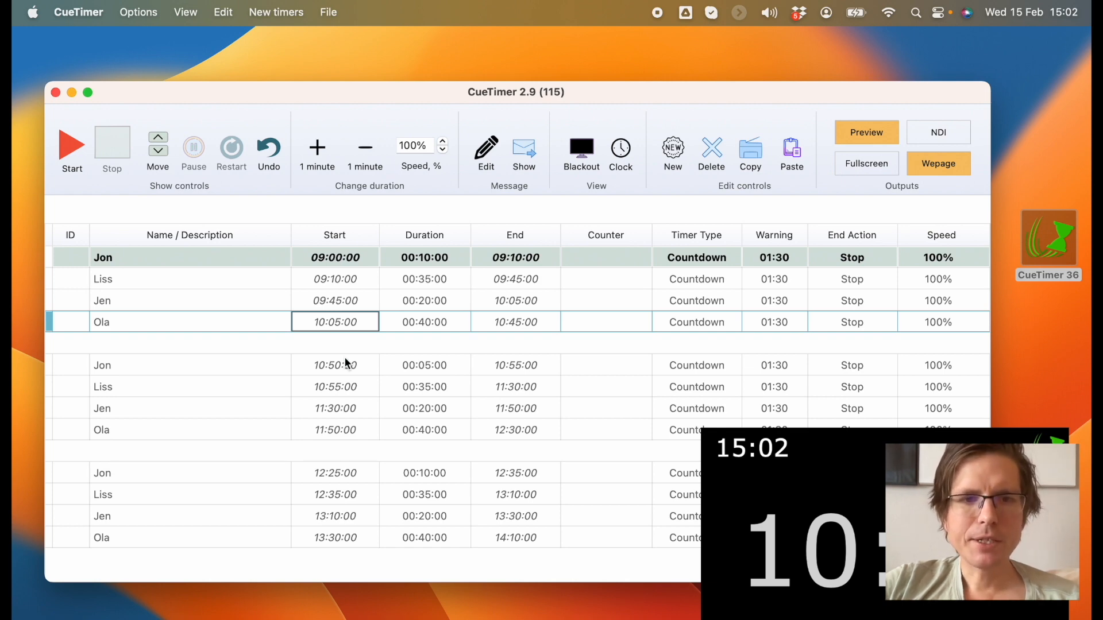
pyautogui.click(346, 472)
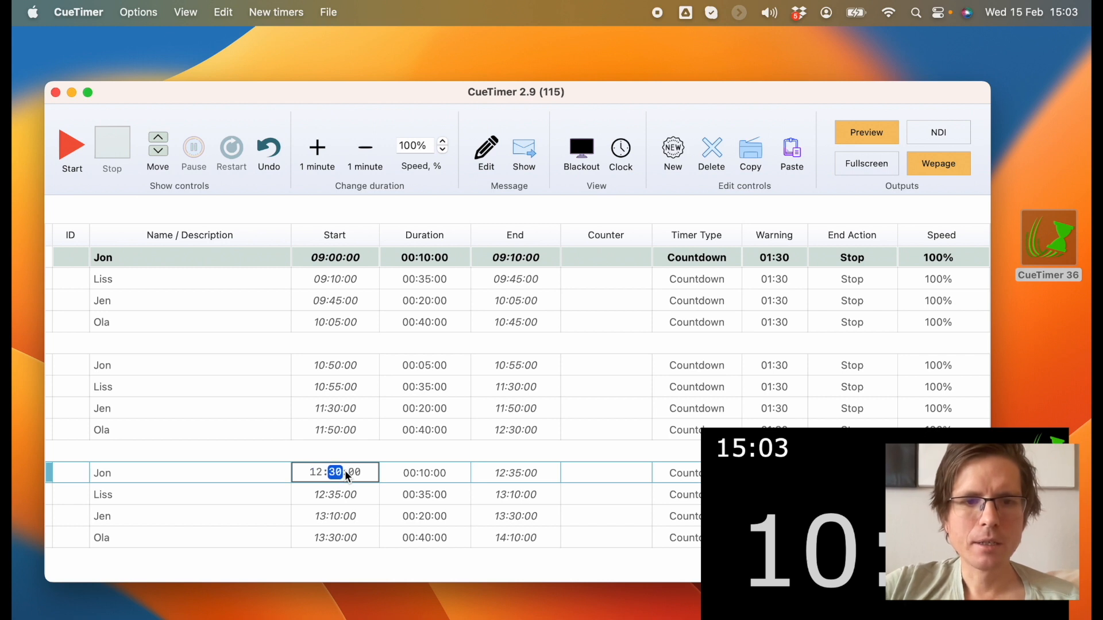
pyautogui.press('Return')
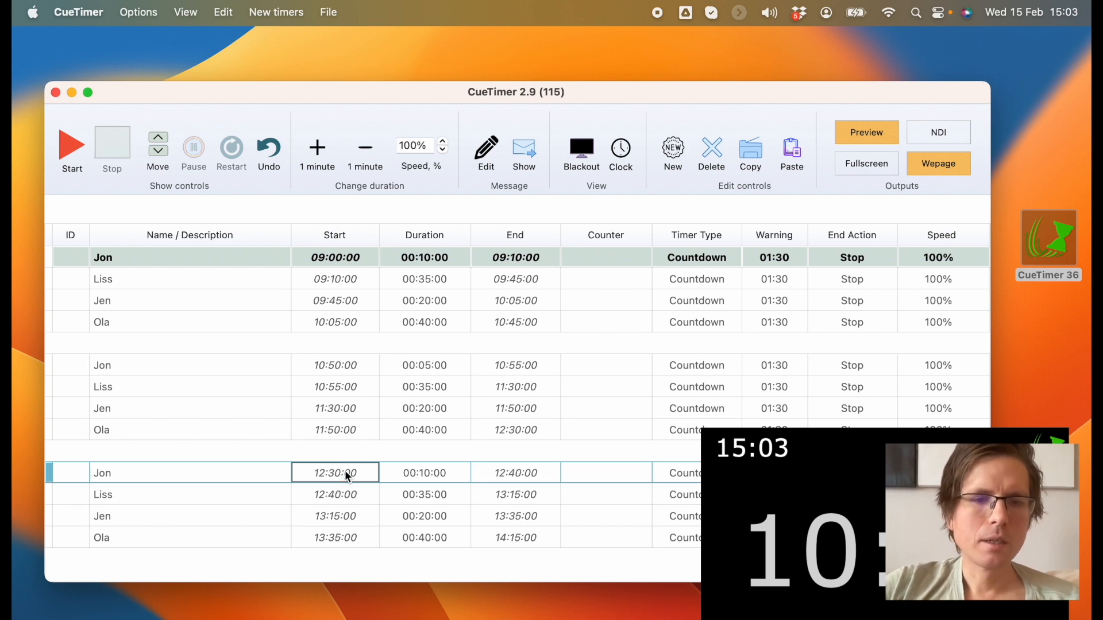
# Step: Delete both spacers that separate the three groups of timers
pyautogui.click(347, 340)
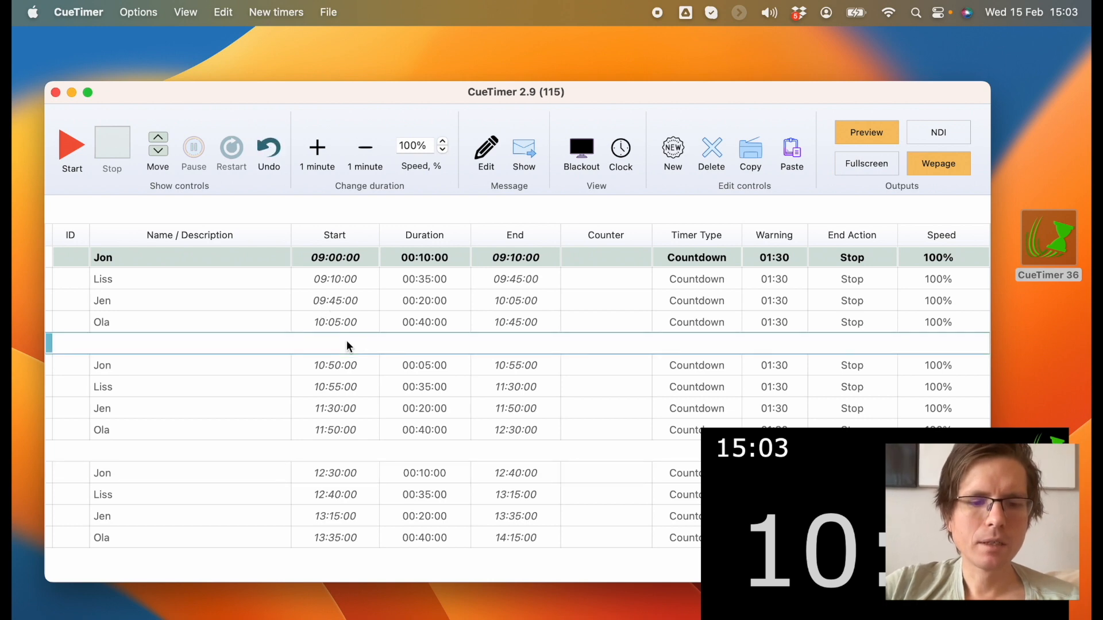
pyautogui.press('super')
pyautogui.press('BackSpace')
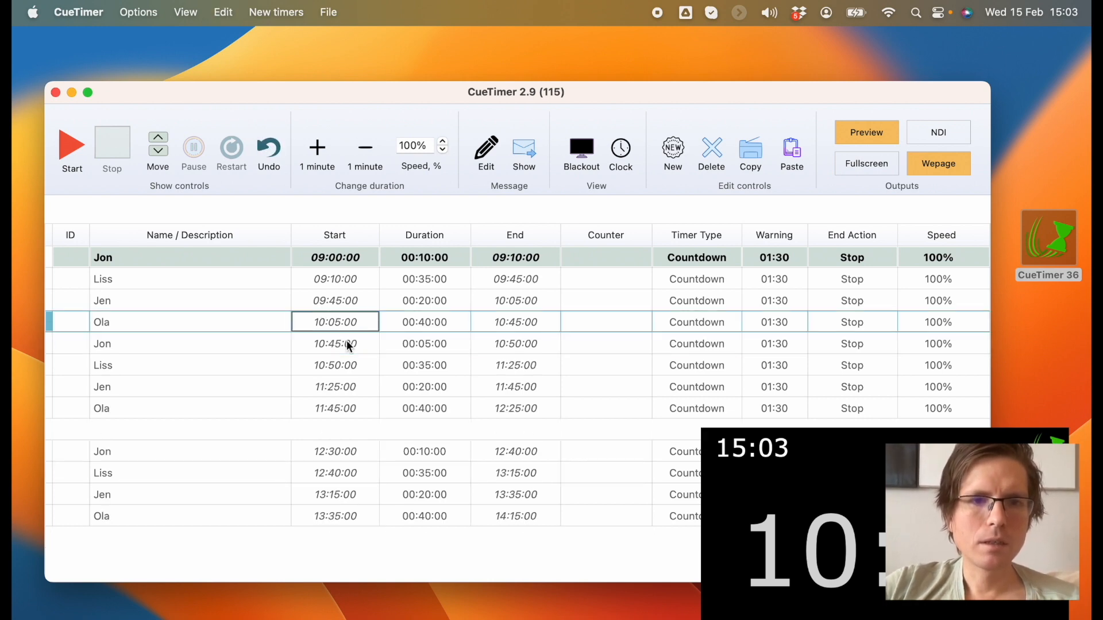
pyautogui.click(375, 432)
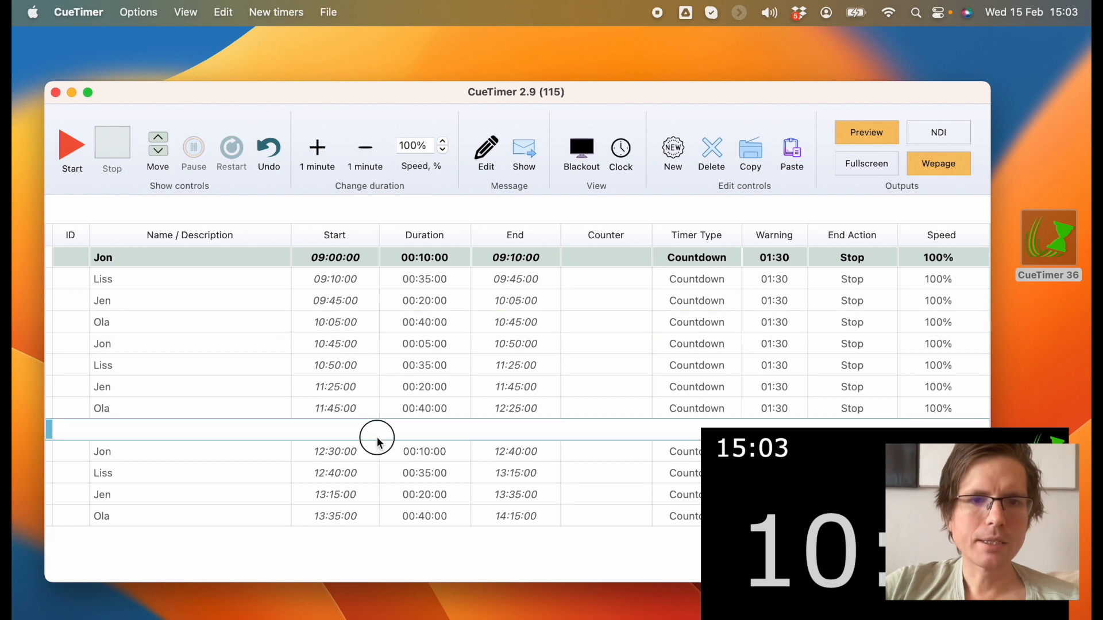
pyautogui.press('BackSpace')
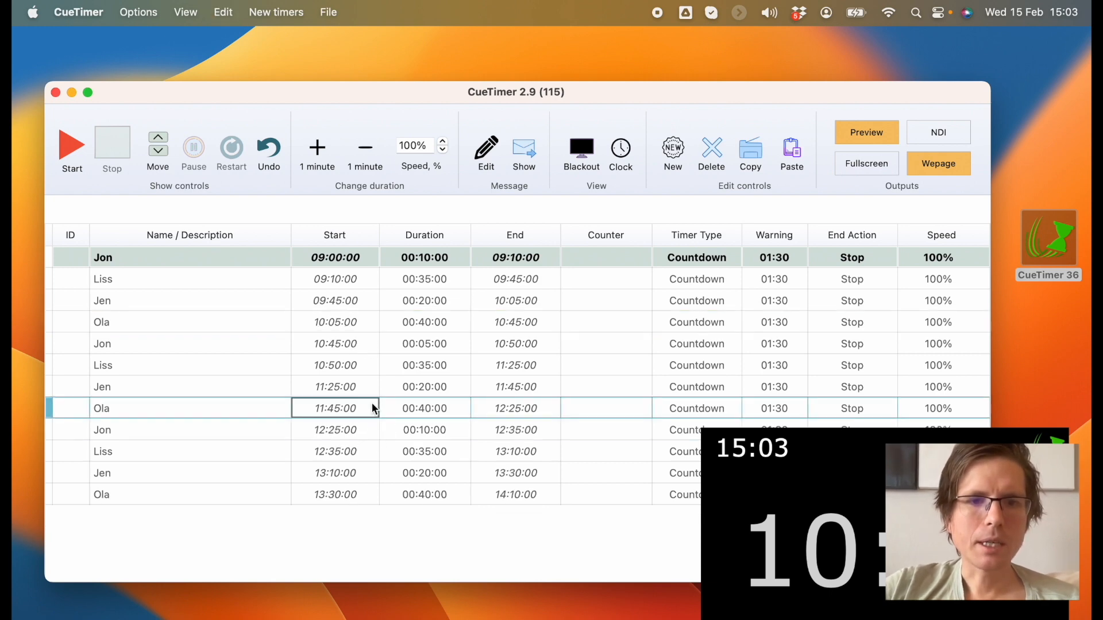
# Step: Move the preview window below the timer list so it no longer covers the rows
pyautogui.click(357, 315)
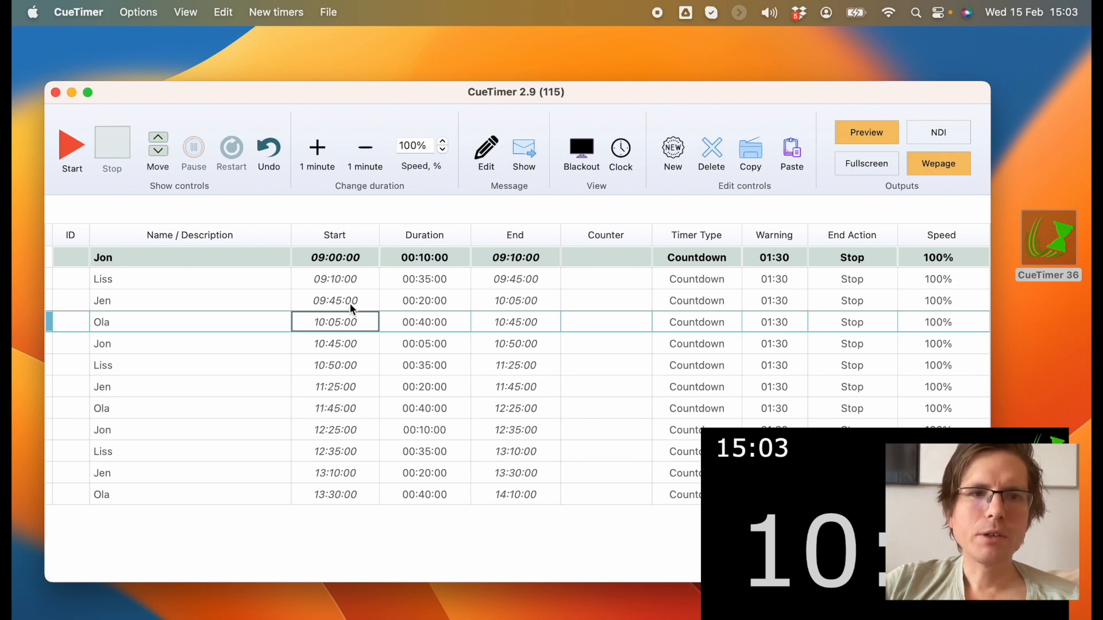
pyautogui.click(349, 302)
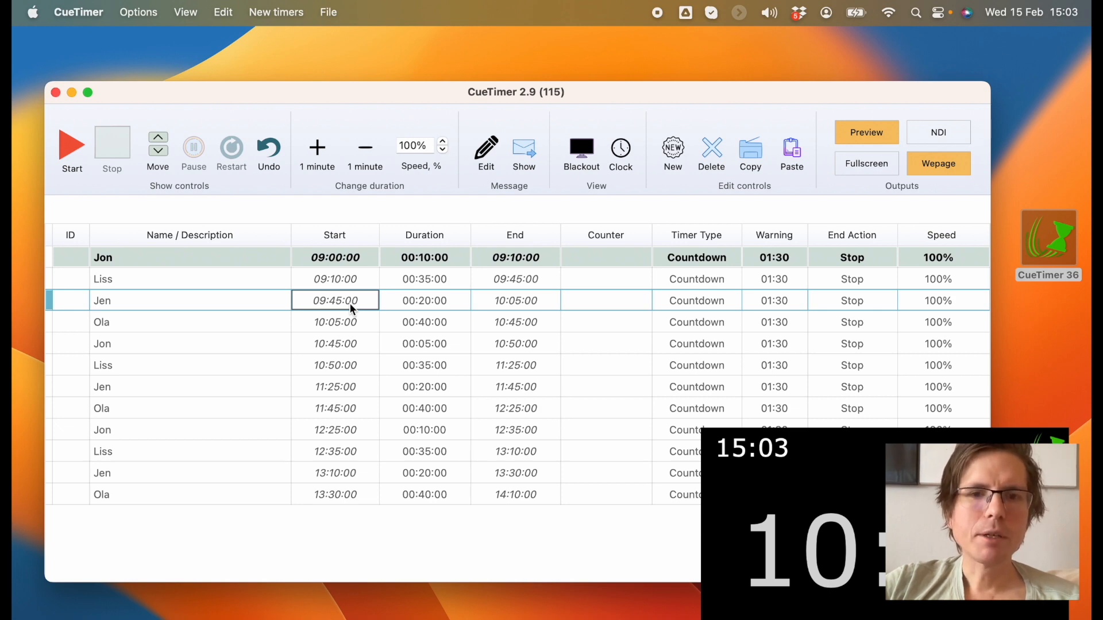
pyautogui.moveTo(732, 447); pyautogui.dragTo(394, 461)
pyautogui.click(505, 441)
pyautogui.click(427, 481)
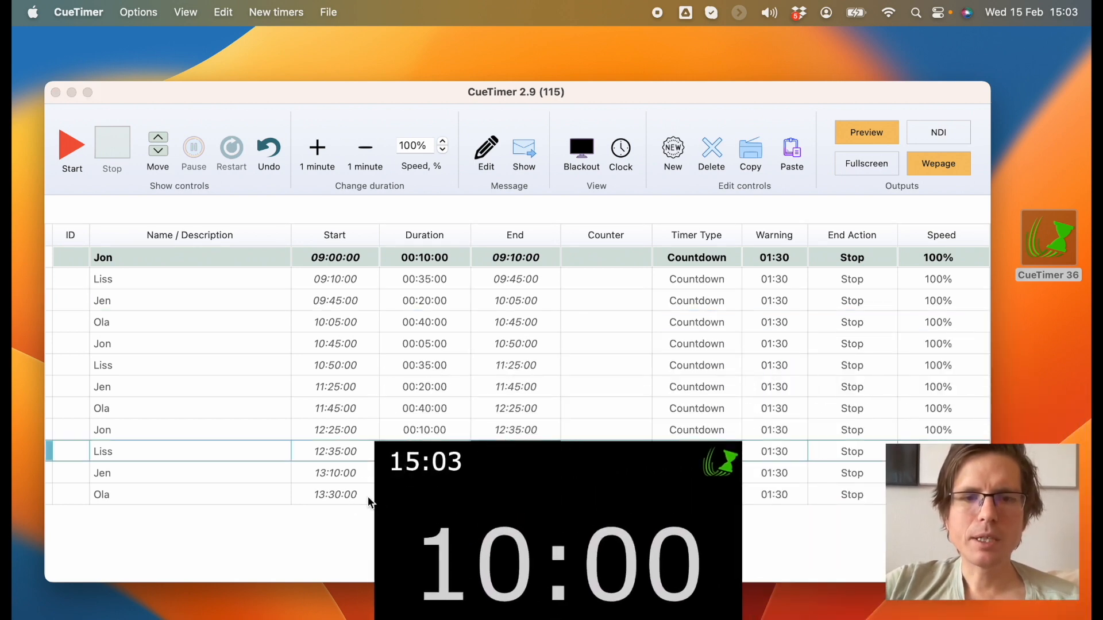
pyautogui.moveTo(492, 482); pyautogui.dragTo(216, 577)
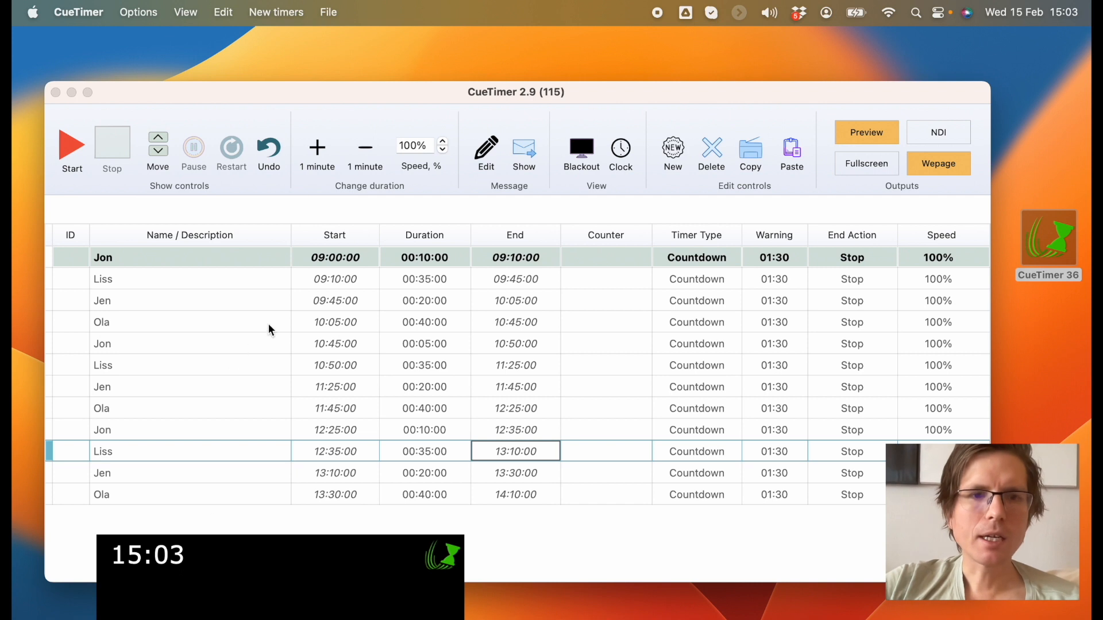
# Step: Set the first timer's start time to 07:00:00
pyautogui.doubleClick(337, 259)
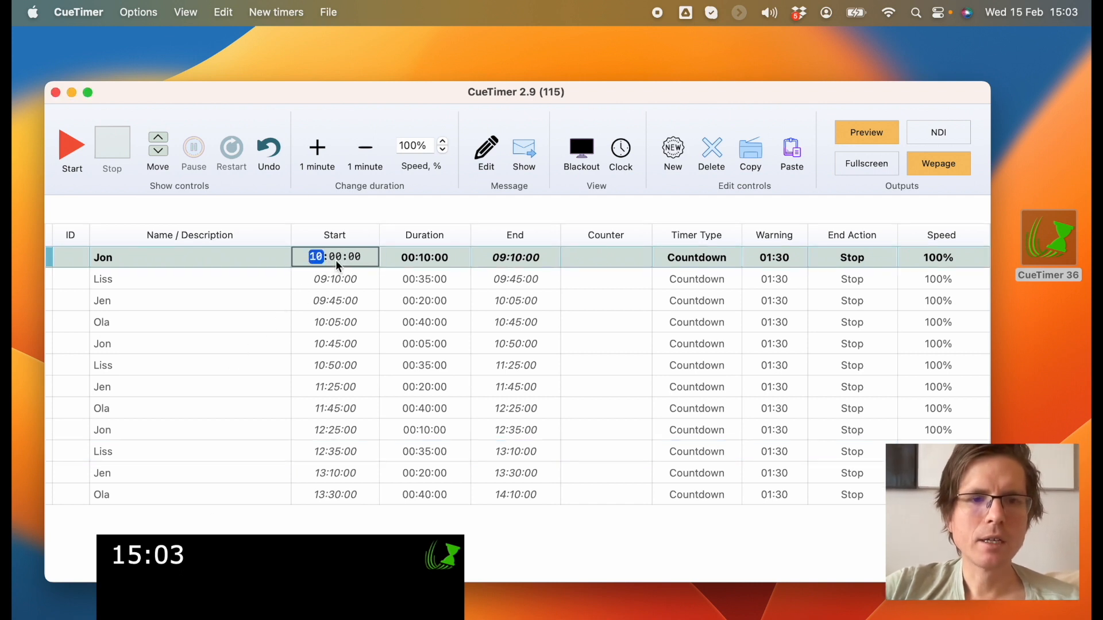
pyautogui.press('Down')
pyautogui.press('Down')
pyautogui.press('Return')
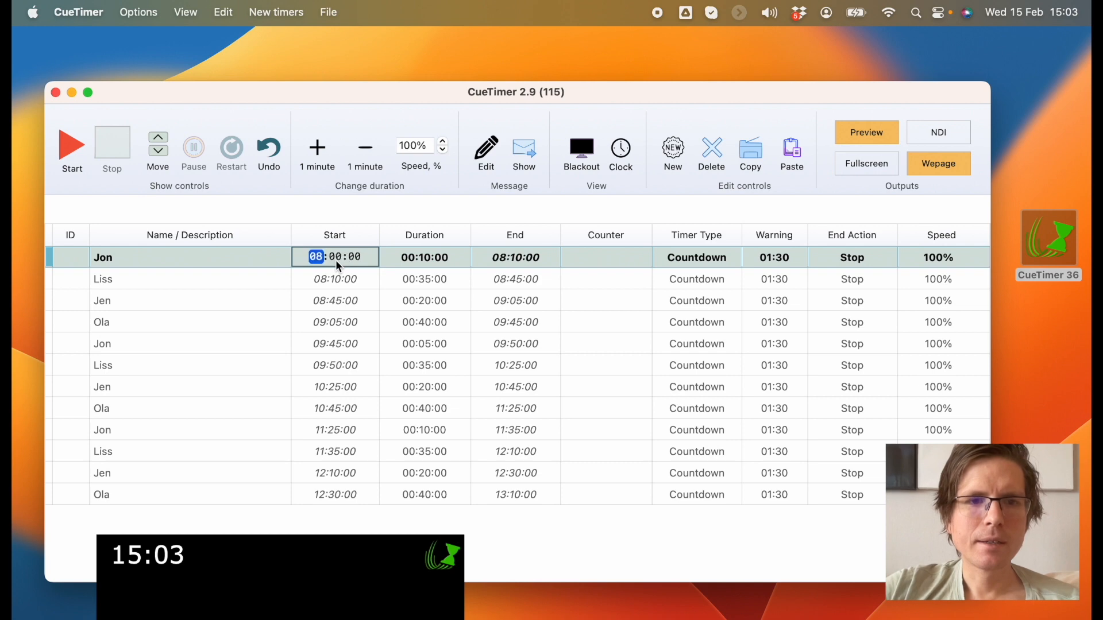
pyautogui.press('Down')
pyautogui.press('Return')
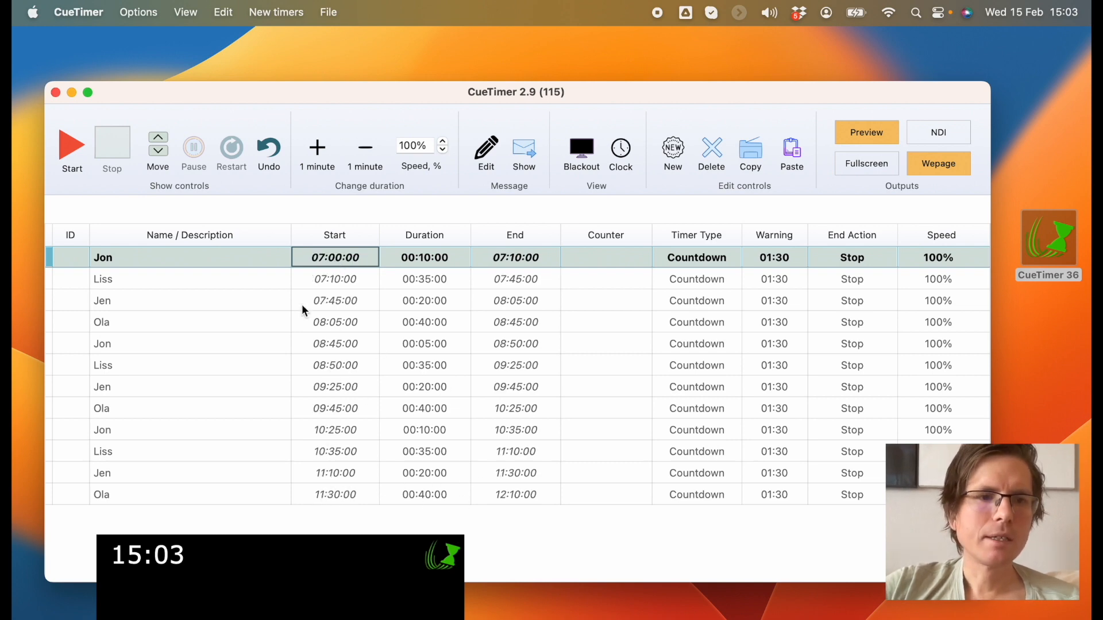
# Step: Change the third timer's type from Countdown to End Time and select its end time
pyautogui.click(340, 301)
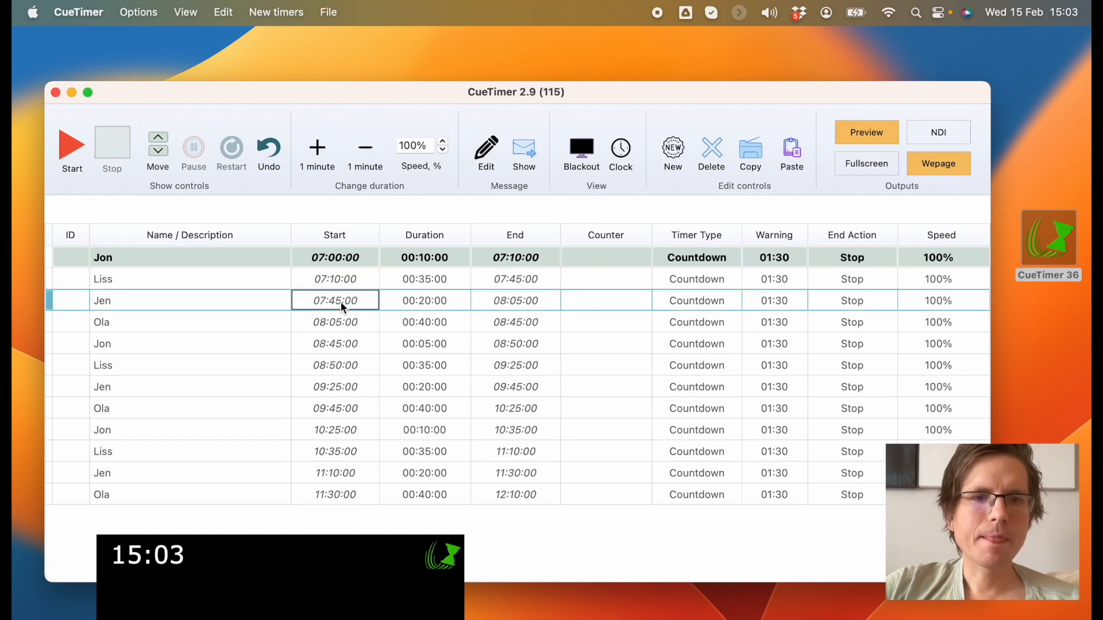
pyautogui.click(722, 298)
pyautogui.click(732, 300)
pyautogui.click(687, 348)
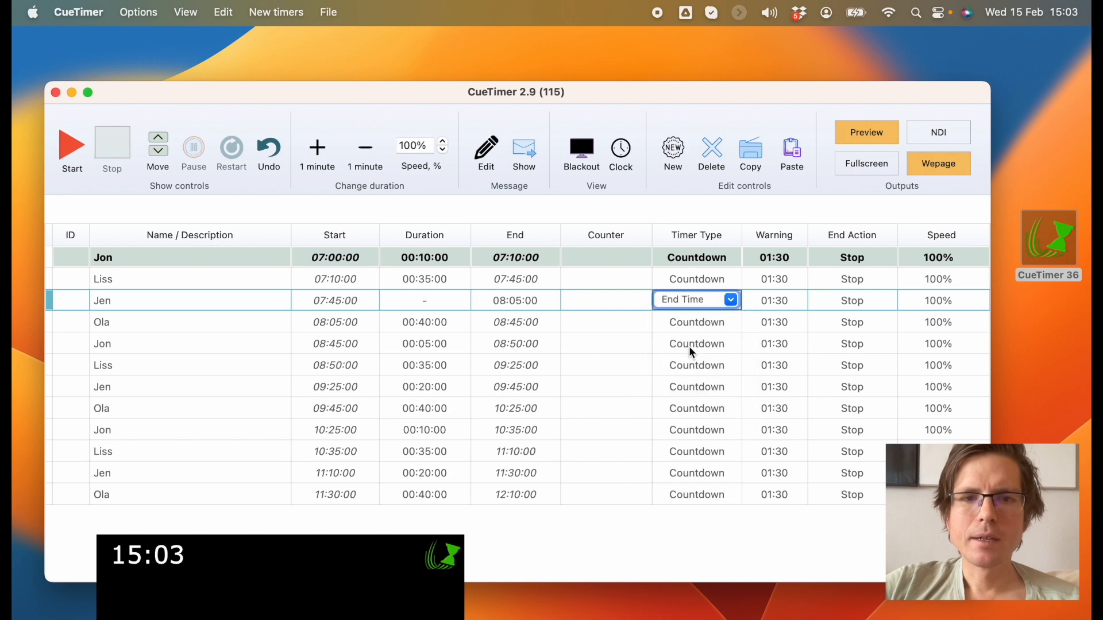
pyautogui.click(599, 304)
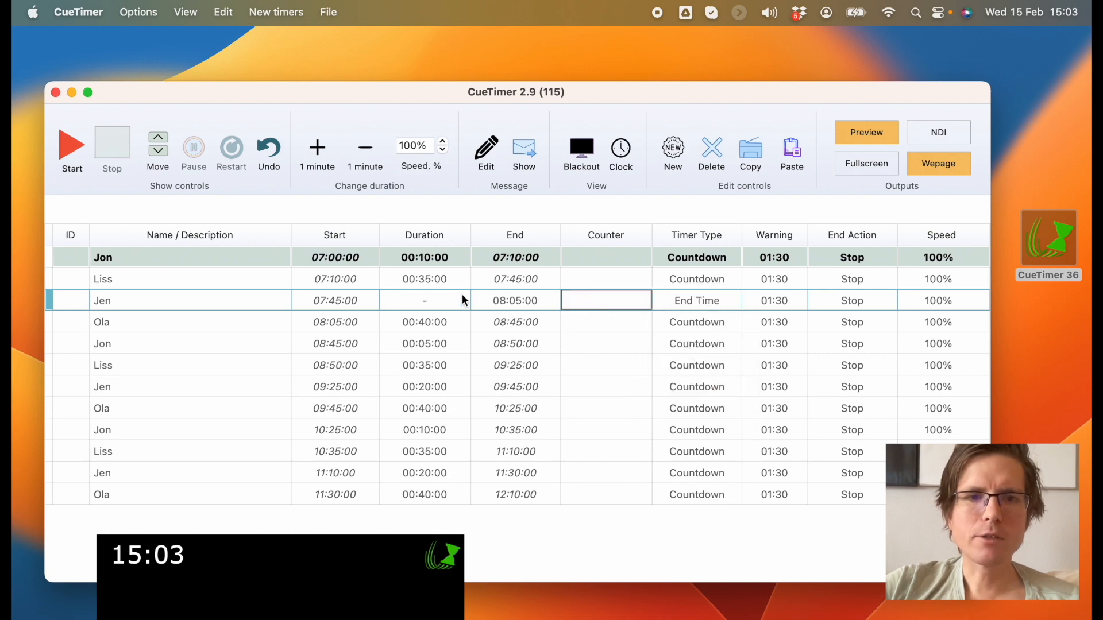
pyautogui.click(522, 299)
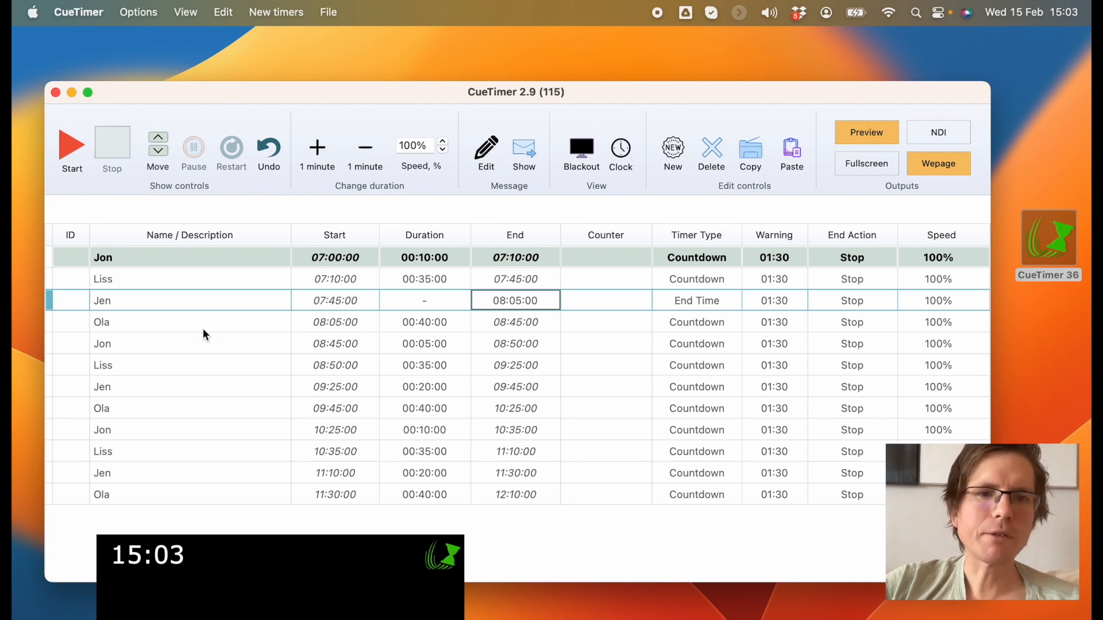
# Step: Append "- host" to the third timer's name
pyautogui.doubleClick(163, 297)
pyautogui.click(165, 297)
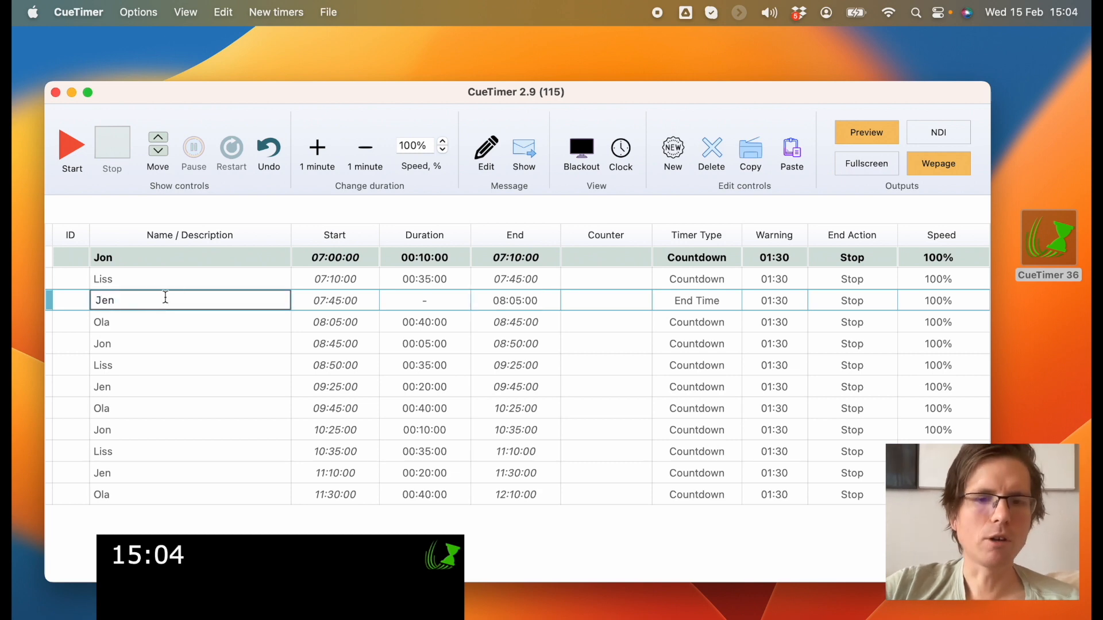
pyautogui.write('- ho')
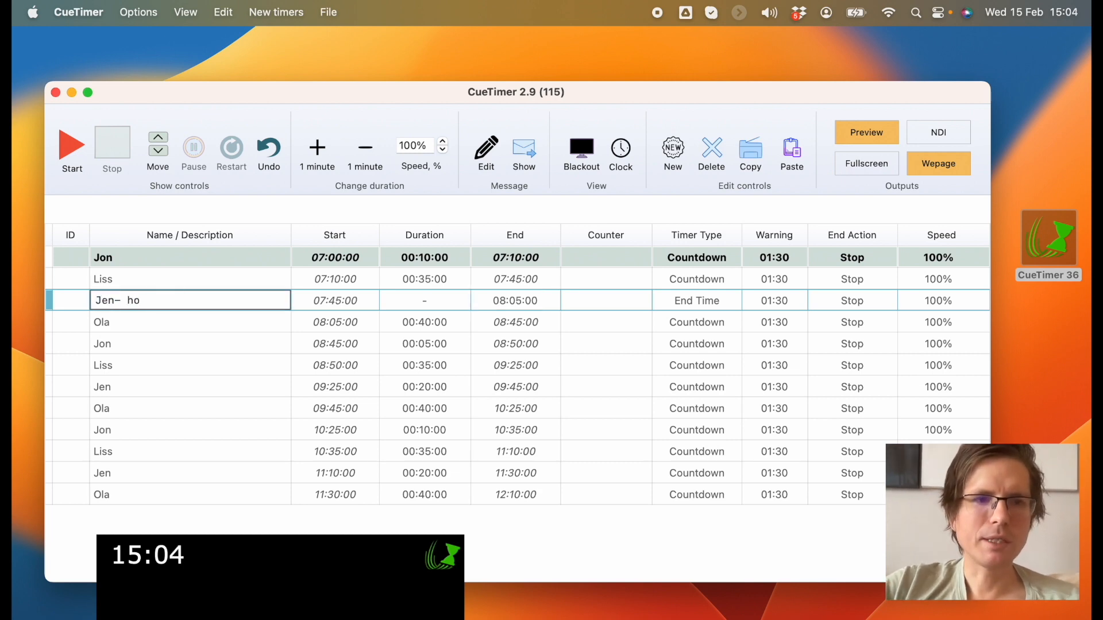
pyautogui.write('st')
pyautogui.press('Return')
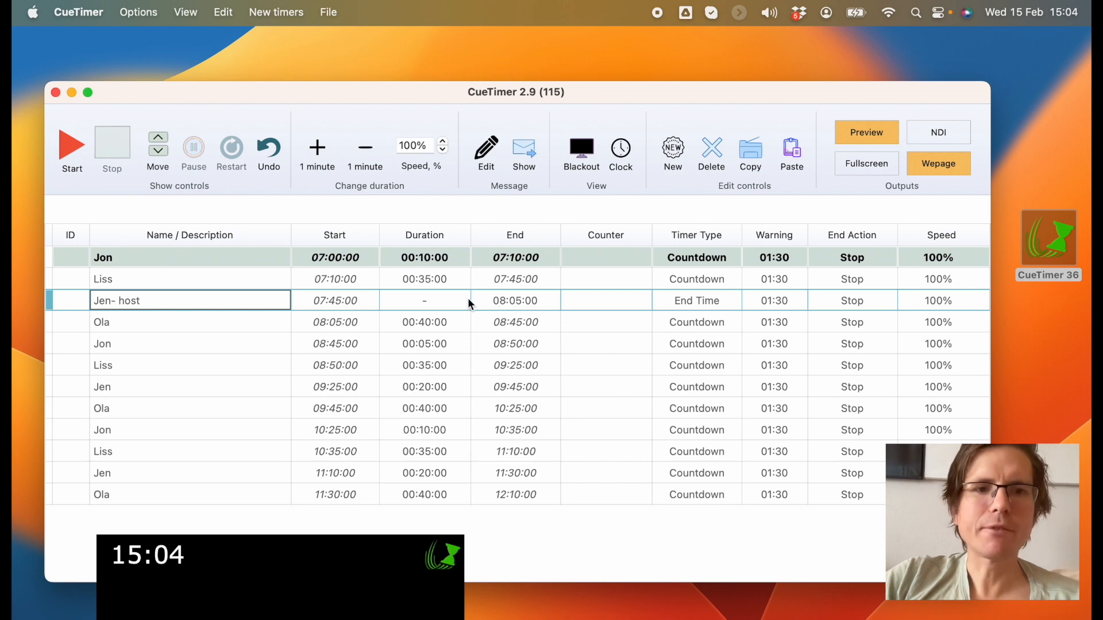
# Step: Set the second timer's duration to 40 minutes
pyautogui.click(422, 280)
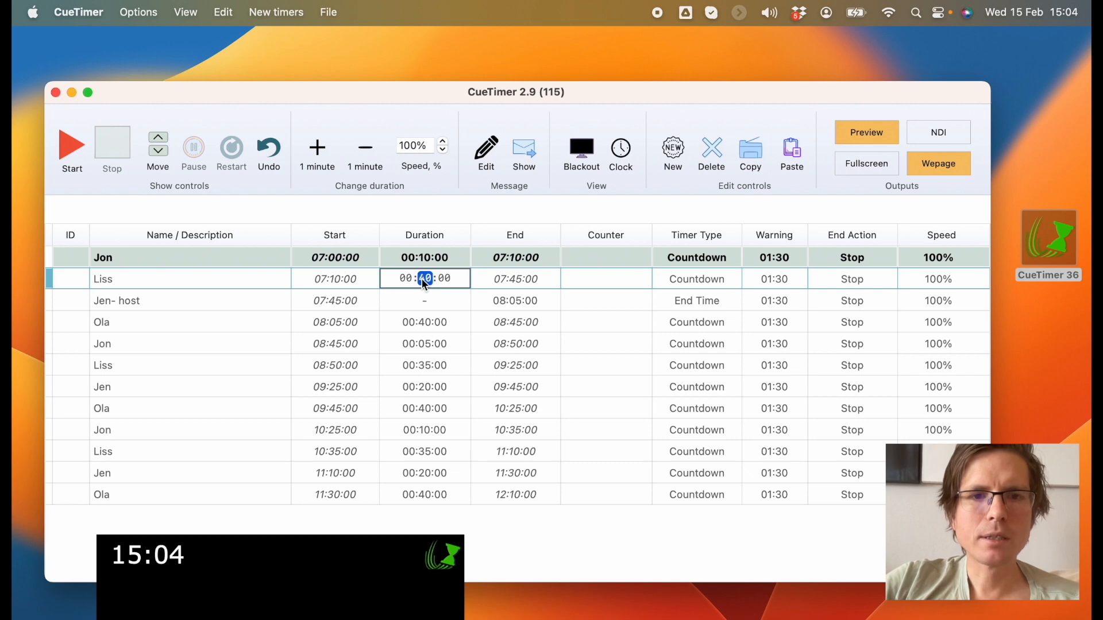
pyautogui.press('Return')
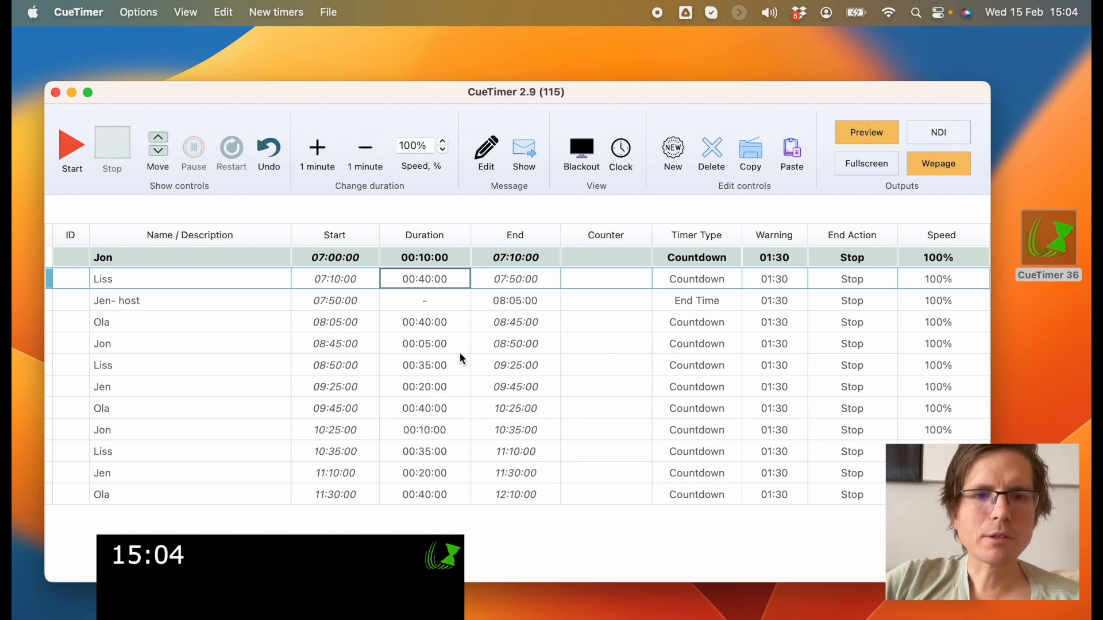
# Step: Insert a Spacer after the eighth timer to separate the last group of four timers
pyautogui.click(463, 407)
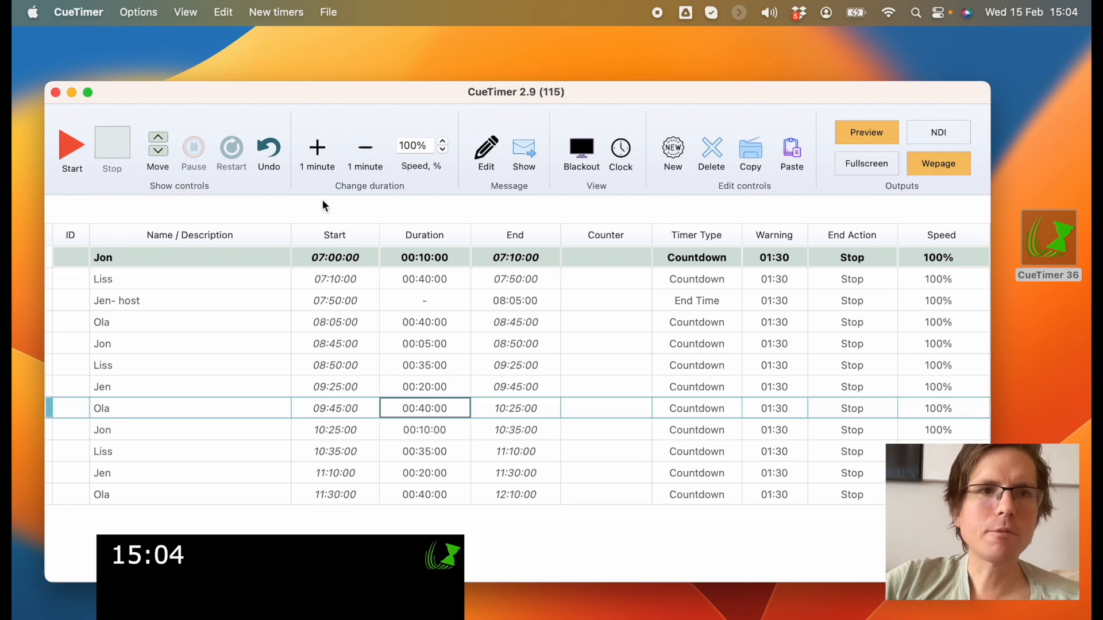
pyautogui.click(276, 13)
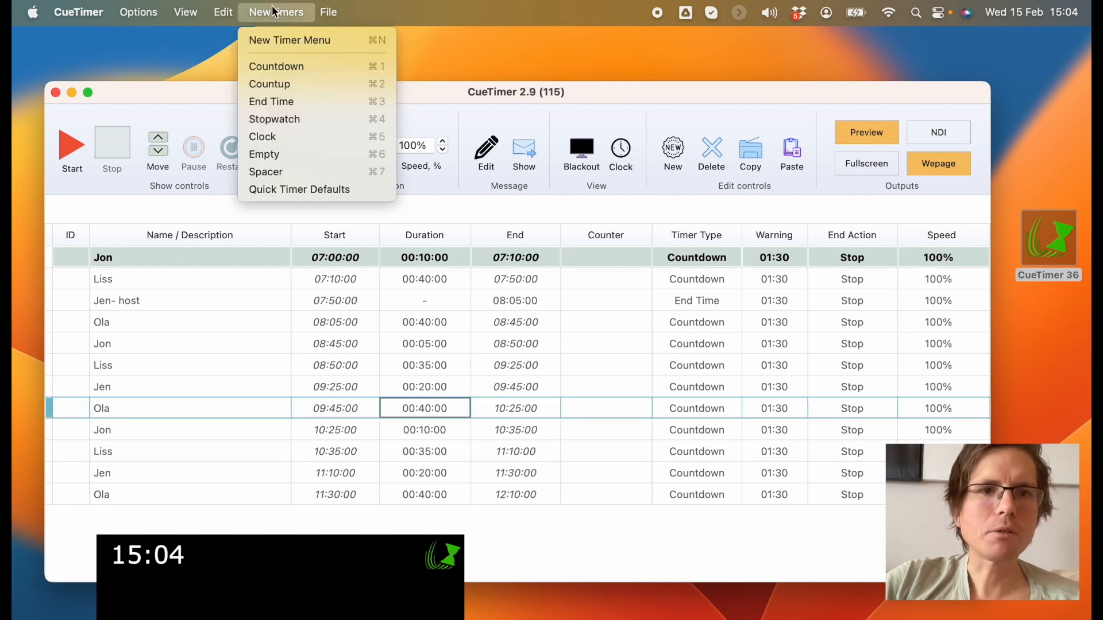
pyautogui.click(302, 171)
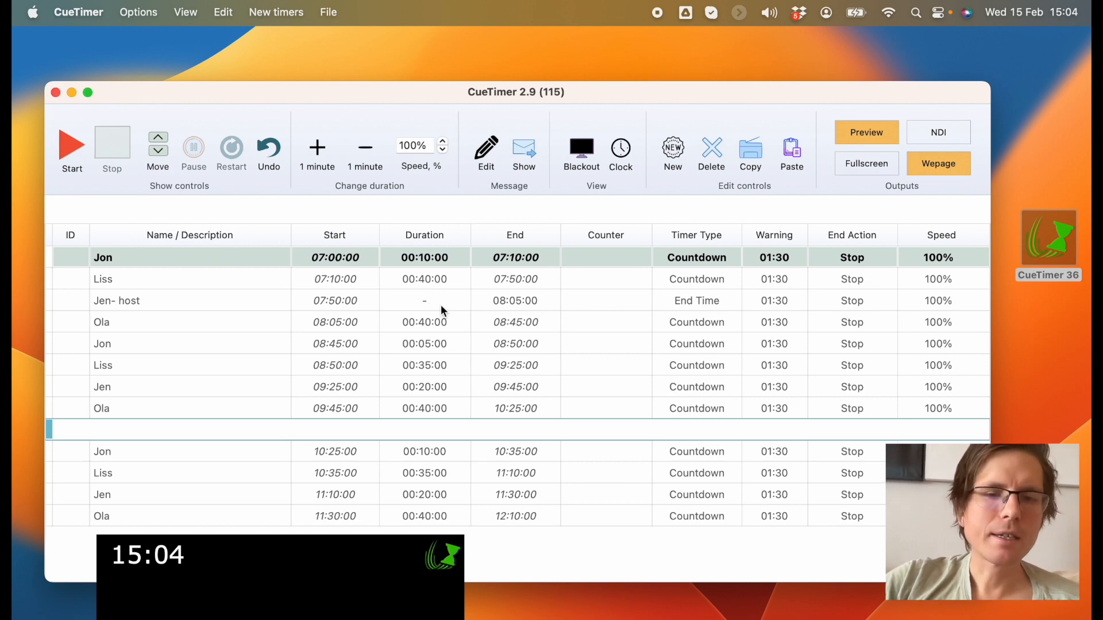
pyautogui.click(419, 472)
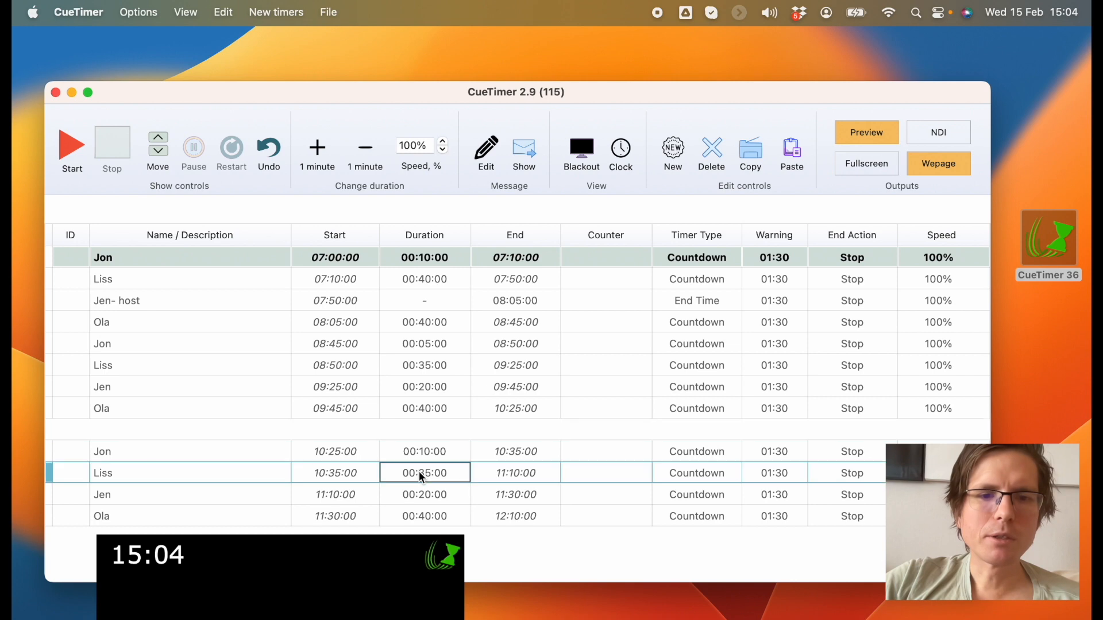
# Step: Insert a Clock timer below the second timer of the last group and enable its scheduled start time
pyautogui.click(275, 12)
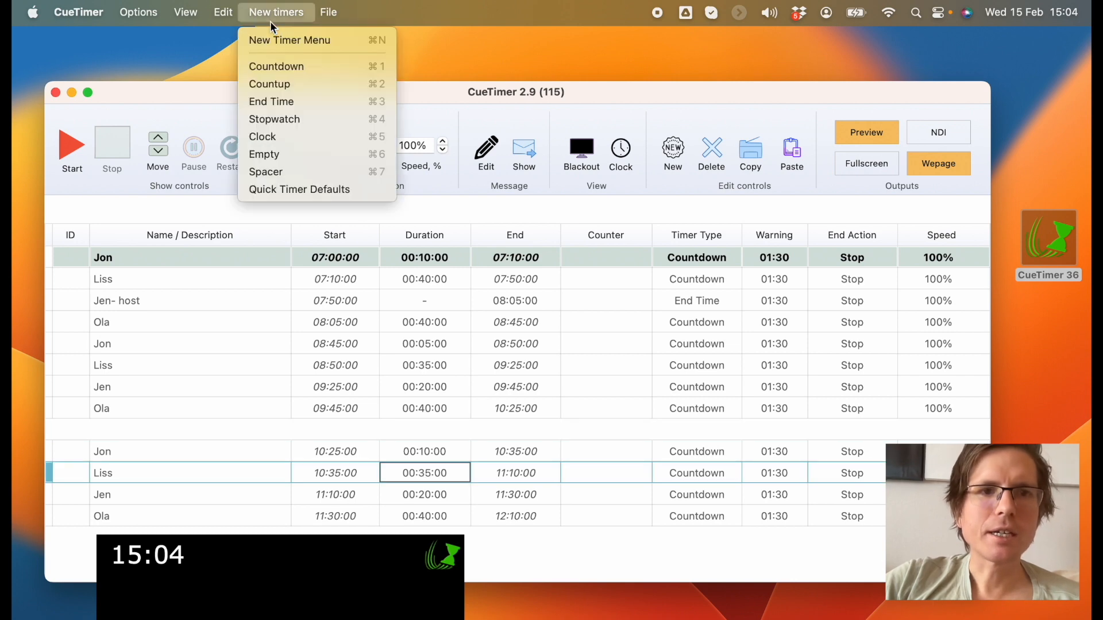
pyautogui.click(291, 133)
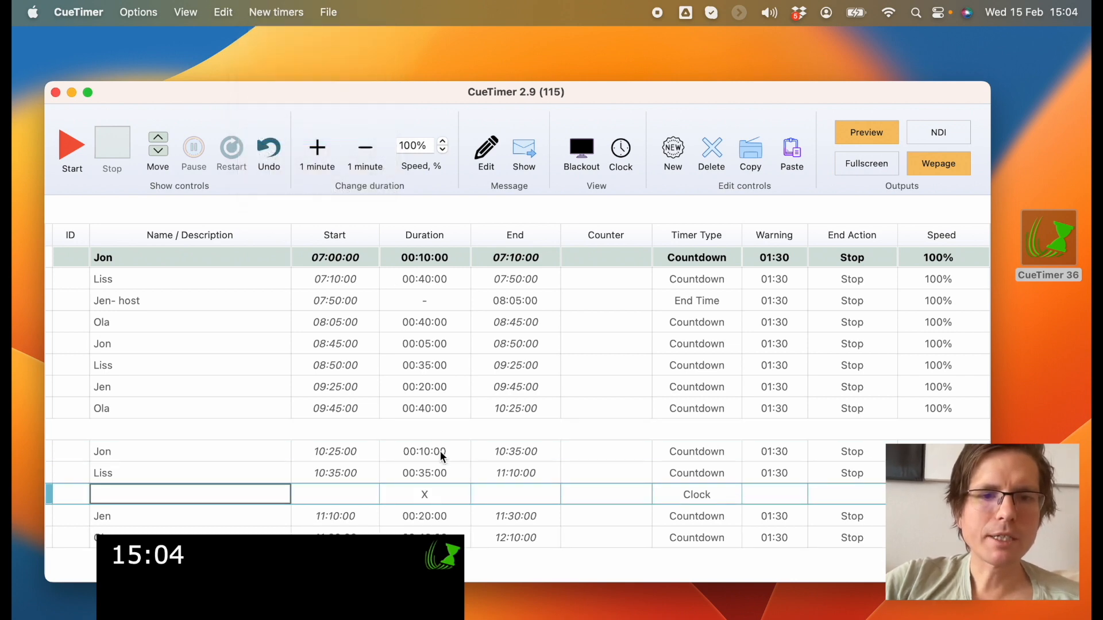
pyautogui.click(297, 555)
pyautogui.moveTo(297, 555); pyautogui.dragTo(674, 394)
pyautogui.click(407, 495)
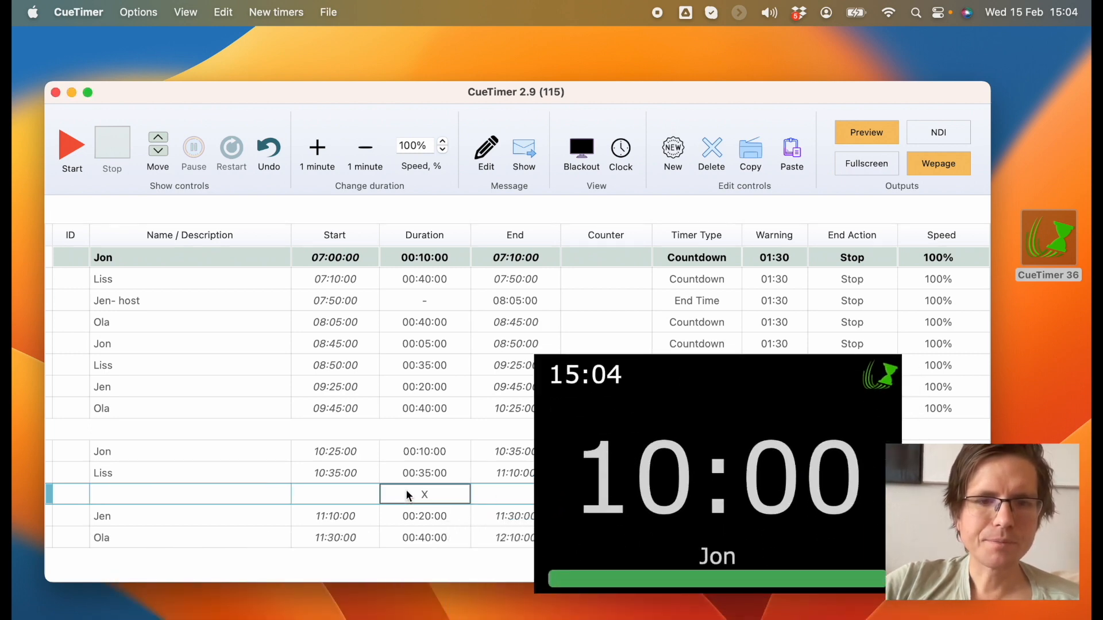
pyautogui.click(356, 494)
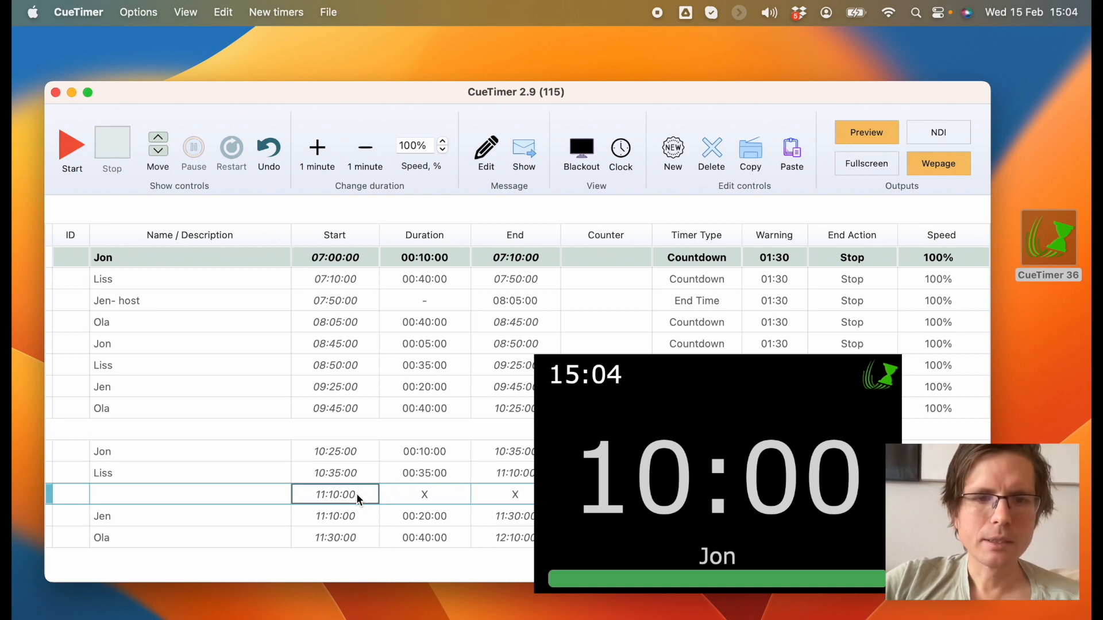
# Step: Set the start time of the timer directly below the Clock to 12:10:00
pyautogui.click(350, 512)
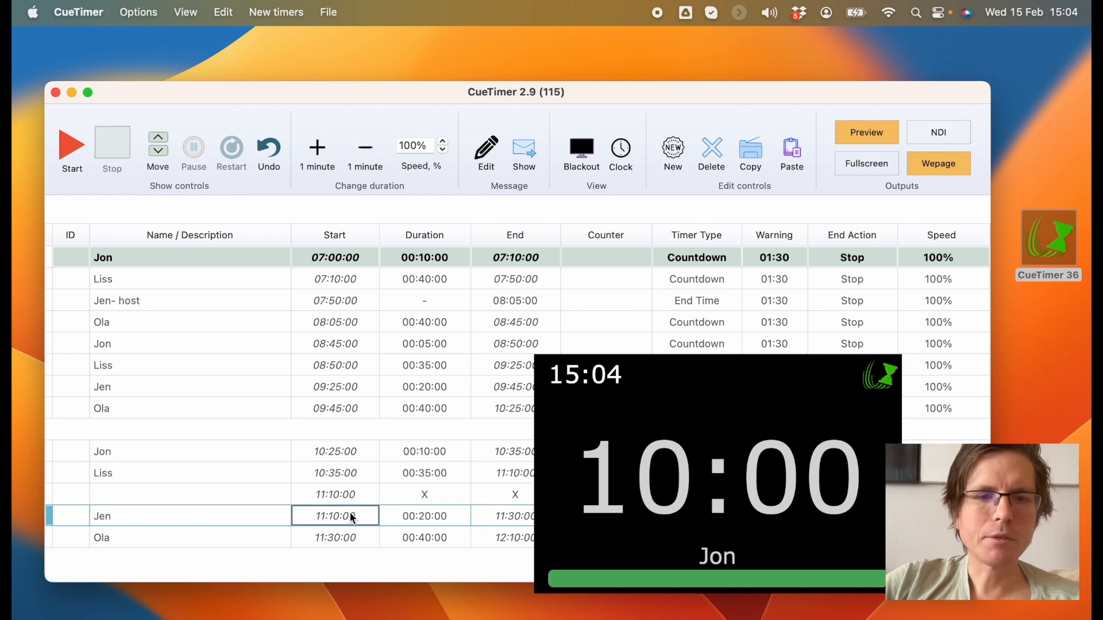
pyautogui.click(349, 511)
pyautogui.press('Return')
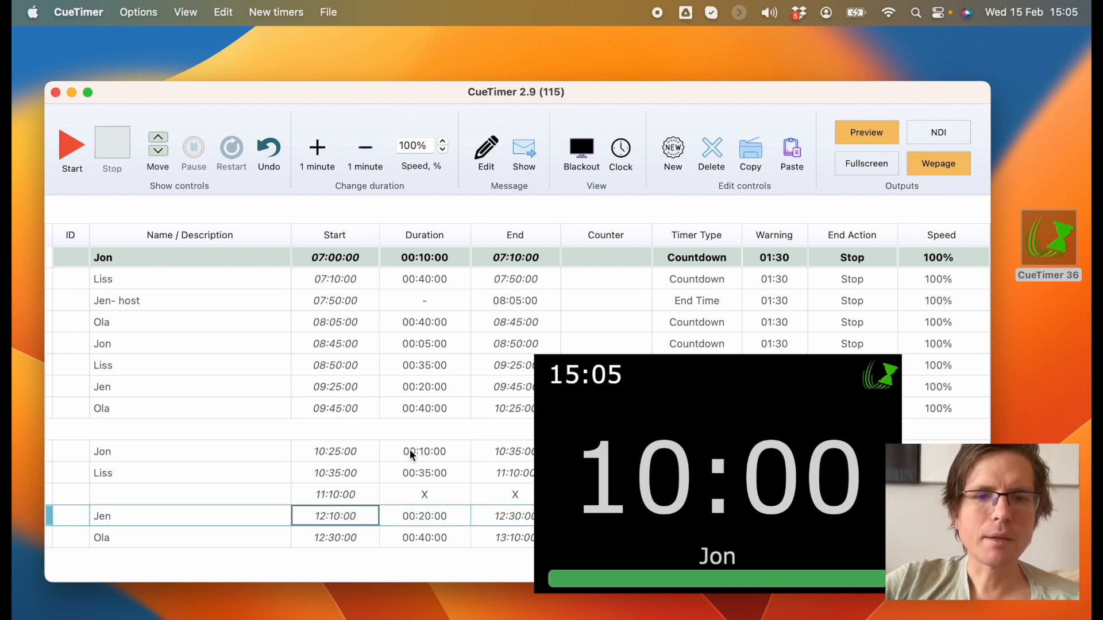
# Step: Move the preview clear of the list, then open the Web Display link window and shift it aside
pyautogui.click(641, 389)
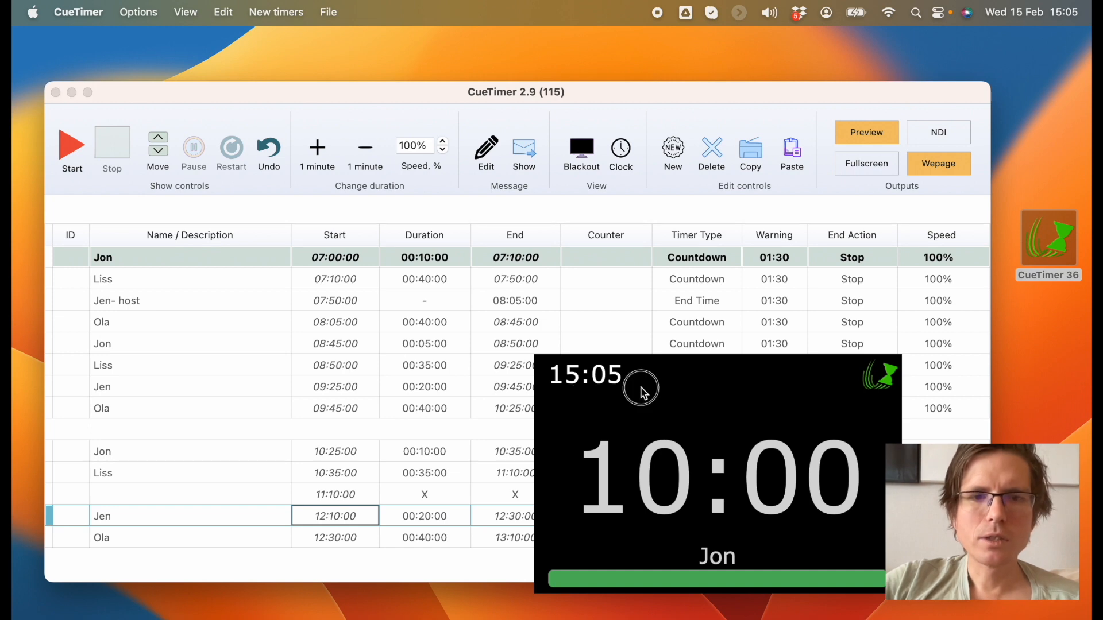
pyautogui.moveTo(641, 389); pyautogui.dragTo(680, 197)
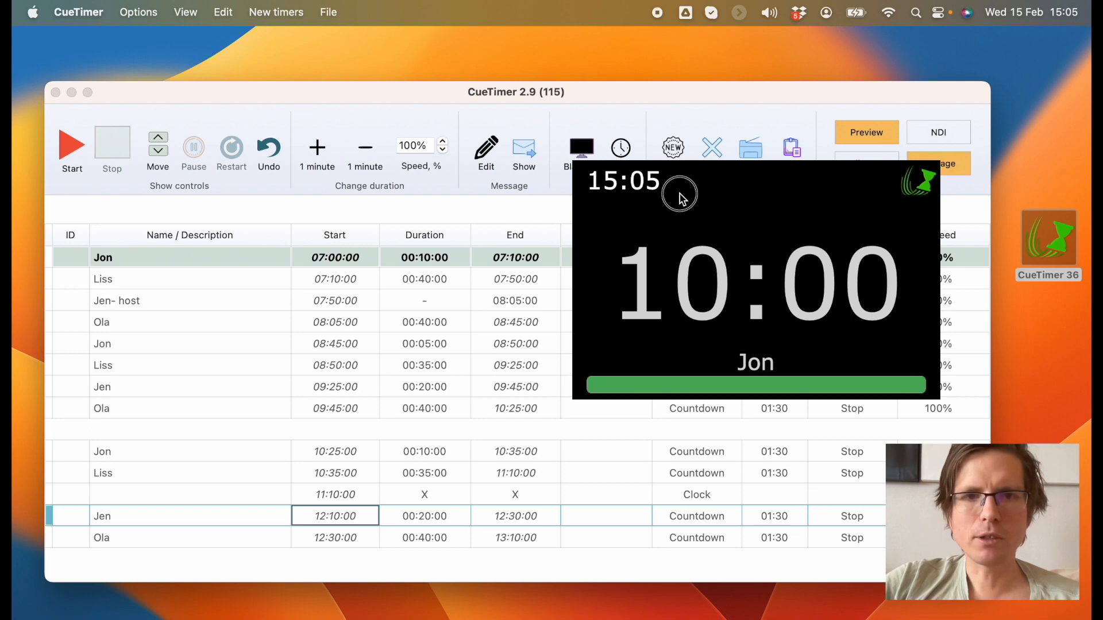
pyautogui.moveTo(680, 196); pyautogui.dragTo(689, 254)
pyautogui.click(944, 168)
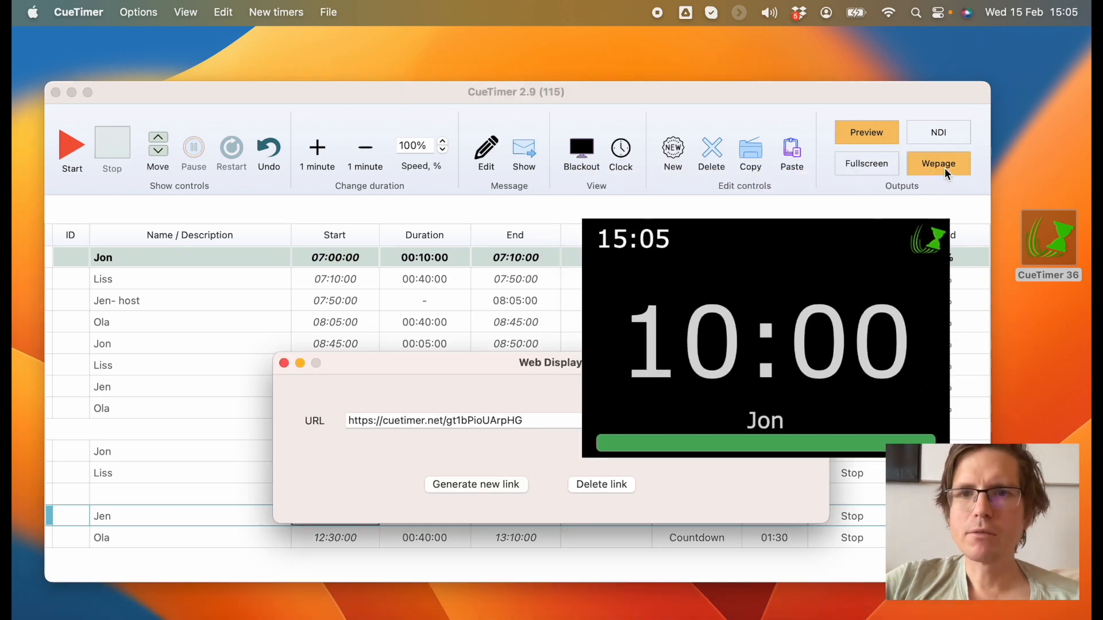
pyautogui.moveTo(523, 368); pyautogui.dragTo(386, 438)
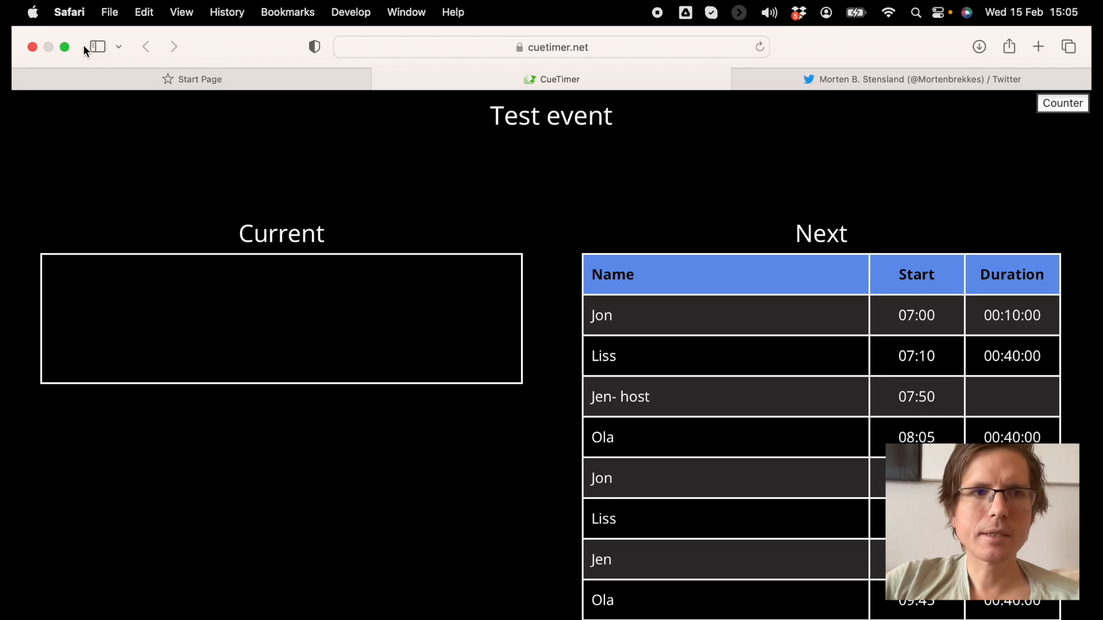
# Step: Take the Safari web schedule page out of full screen and place it side by side with the CueTimer window
pyautogui.click(67, 44)
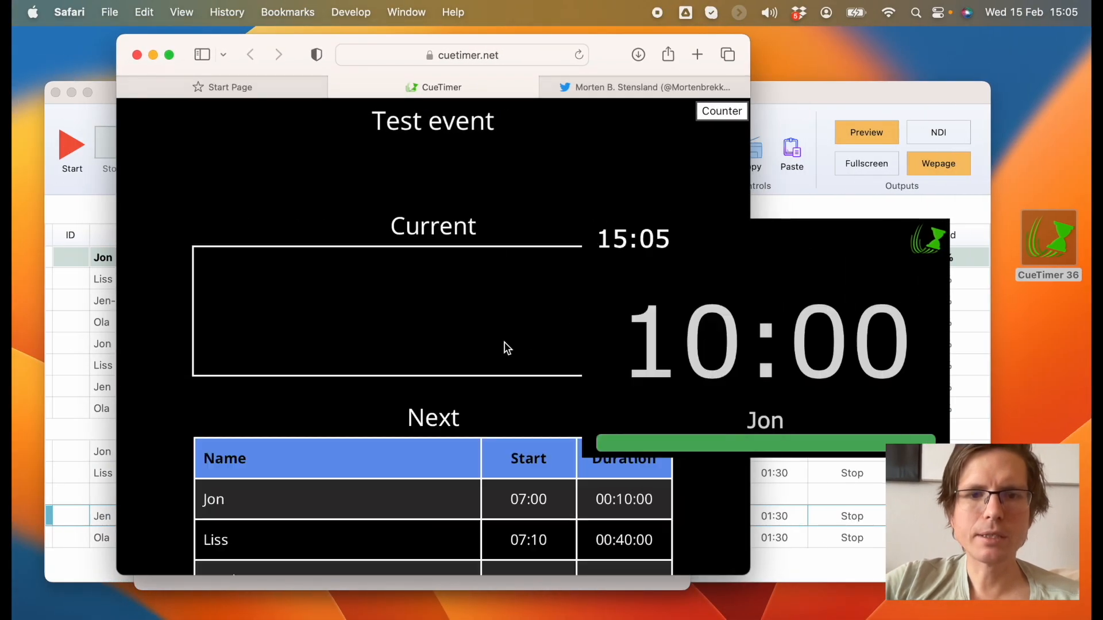
pyautogui.moveTo(798, 104); pyautogui.dragTo(890, 195)
pyautogui.moveTo(253, 197); pyautogui.dragTo(636, 172)
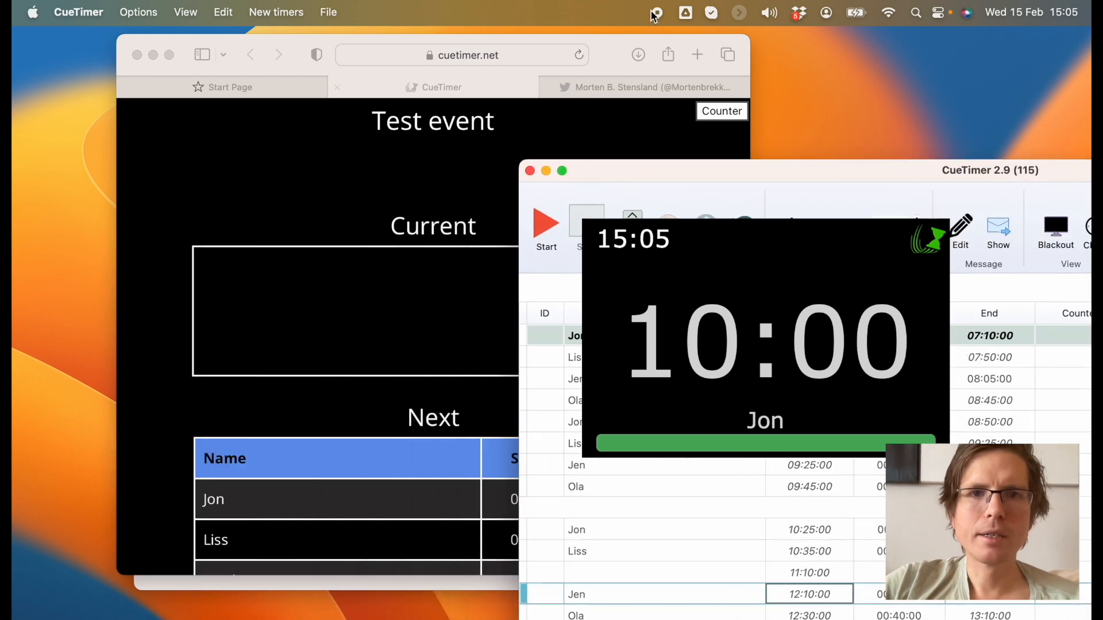
pyautogui.moveTo(609, 45); pyautogui.dragTo(429, 22)
pyautogui.click(643, 256)
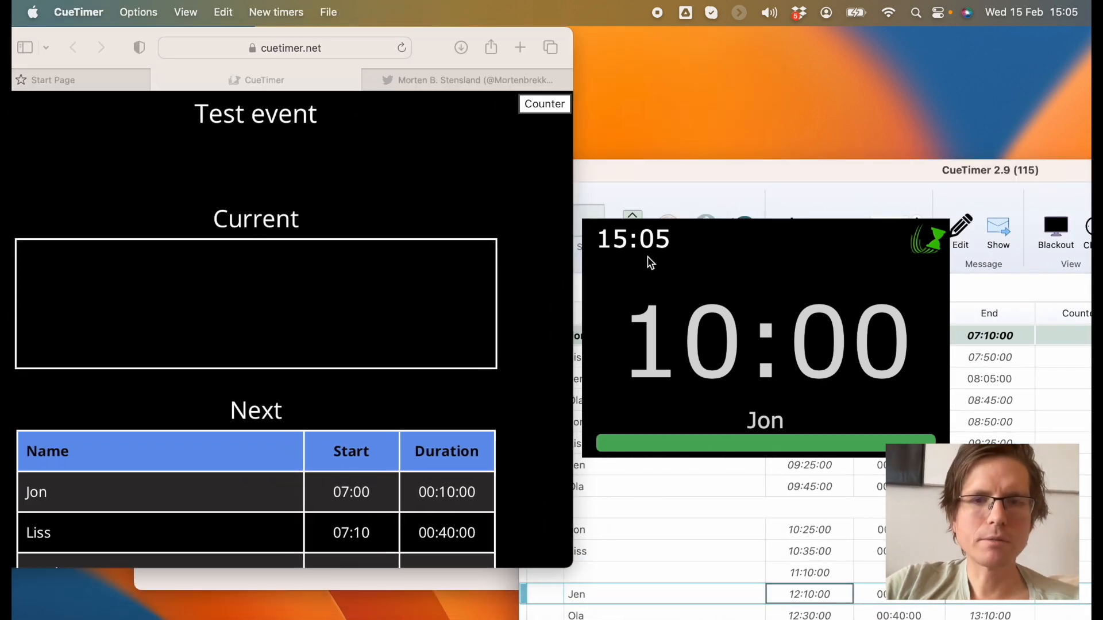
pyautogui.click(626, 177)
pyautogui.moveTo(626, 177); pyautogui.dragTo(690, 112)
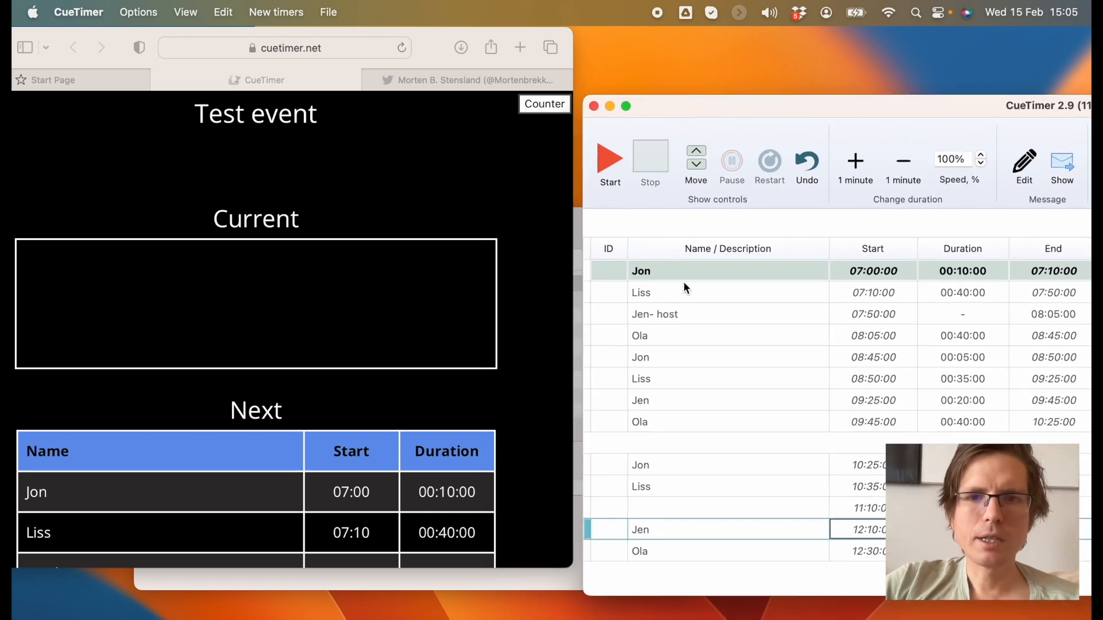
# Step: Set the first timer's start time to 07:05:00 with the Next list of the web schedule in view
pyautogui.scroll(-5, 401, 522)
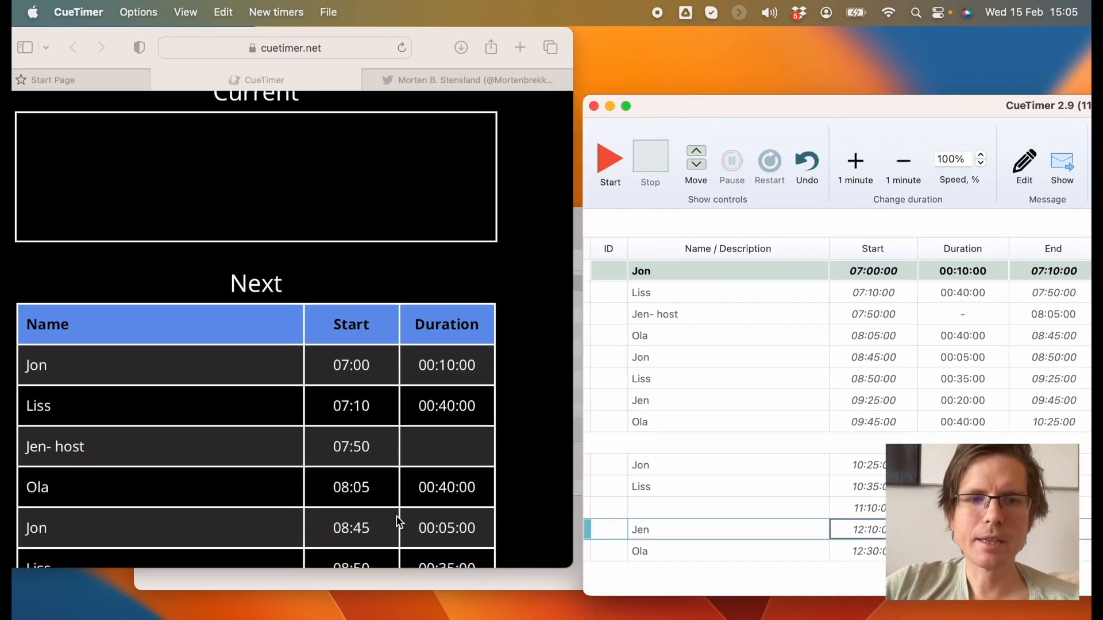
pyautogui.scroll(-2, 359, 460)
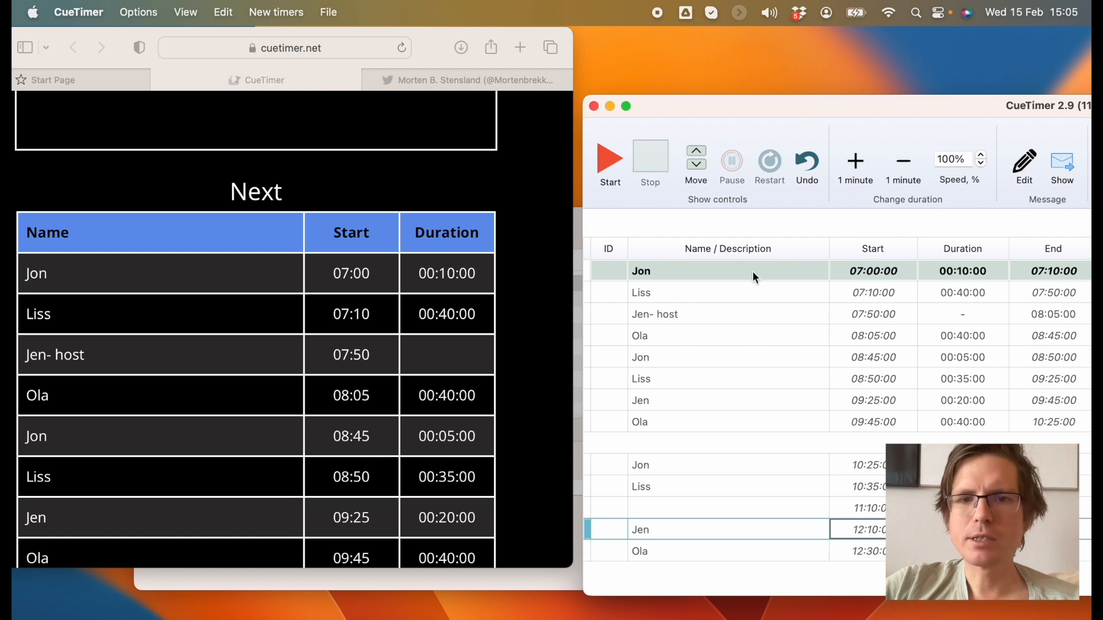
pyautogui.doubleClick(863, 273)
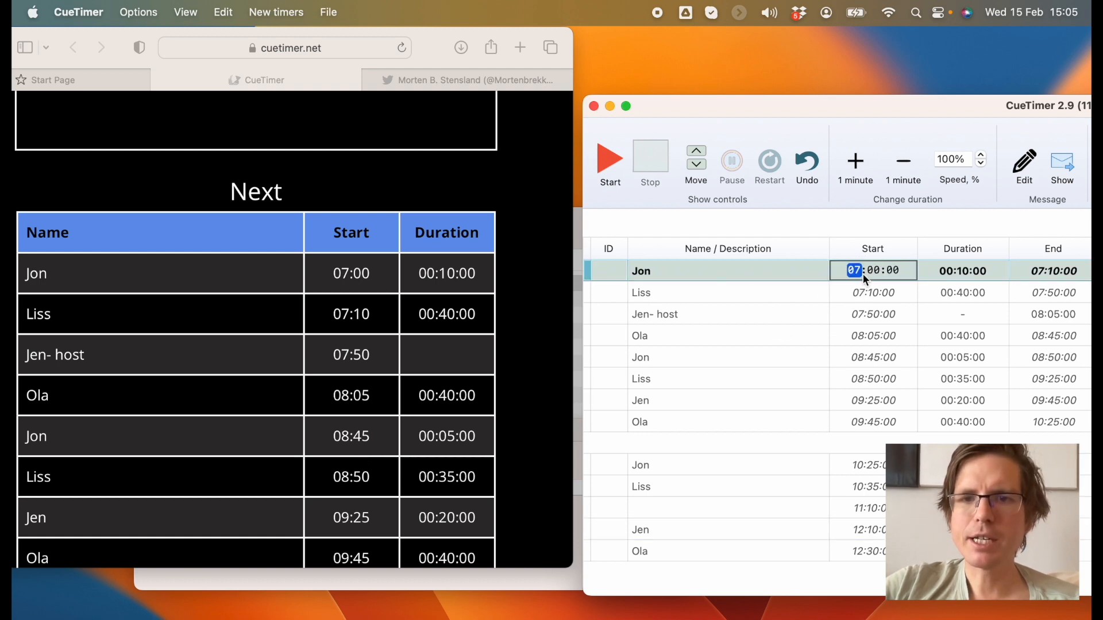
pyautogui.press('Right')
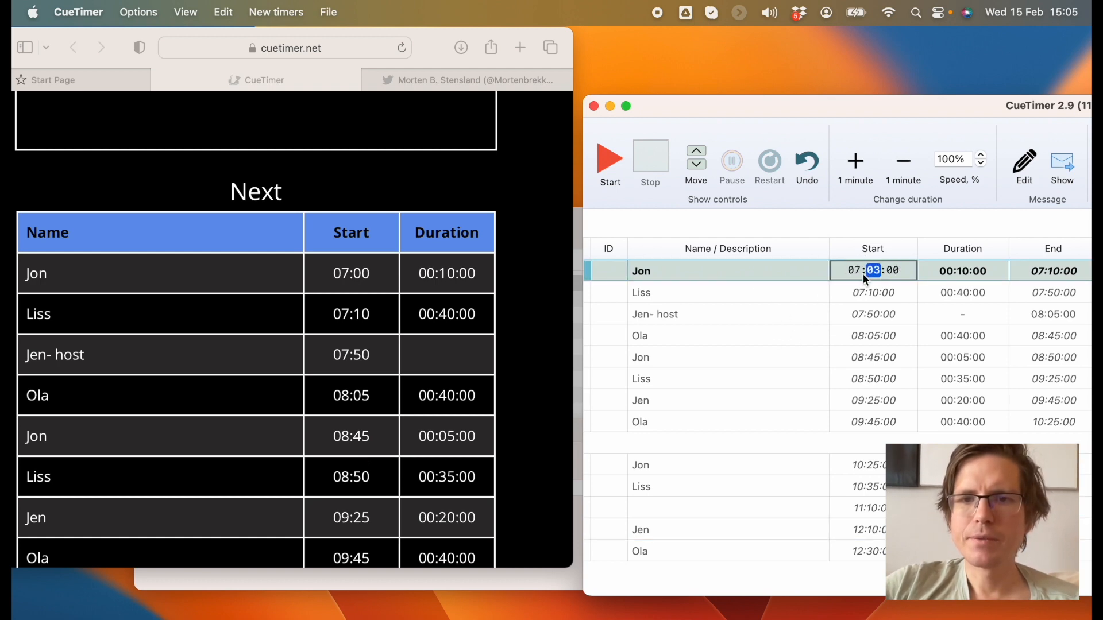
pyautogui.press('Up')
pyautogui.press('Up')
pyautogui.press('Return')
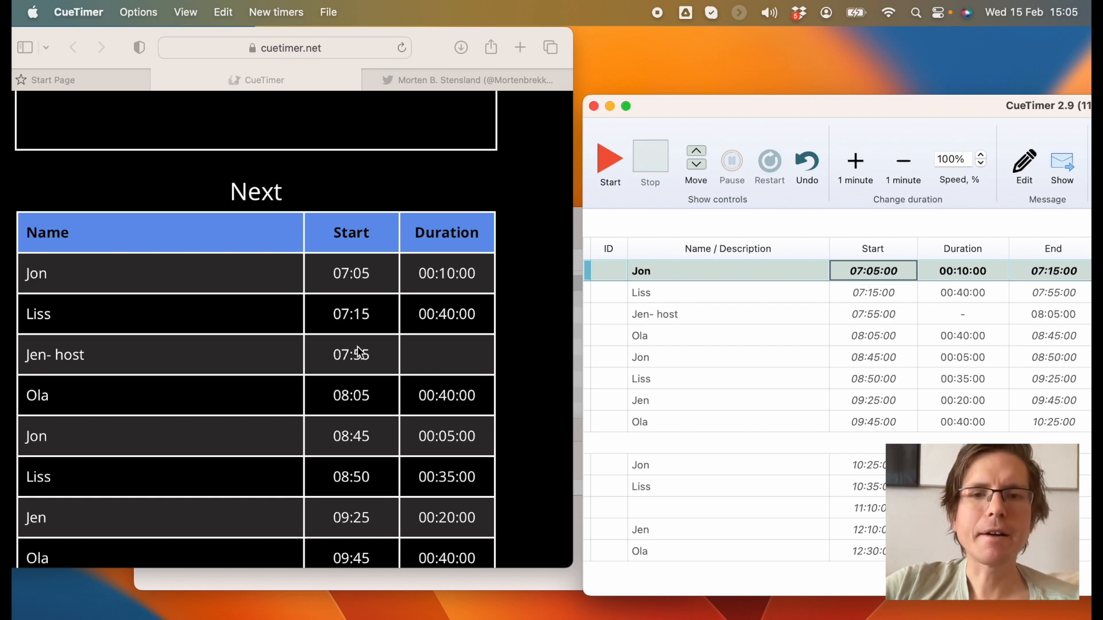
# Step: Start the first timer and move the CueTimer window partly over the web schedule to reveal more columns
pyautogui.click(606, 172)
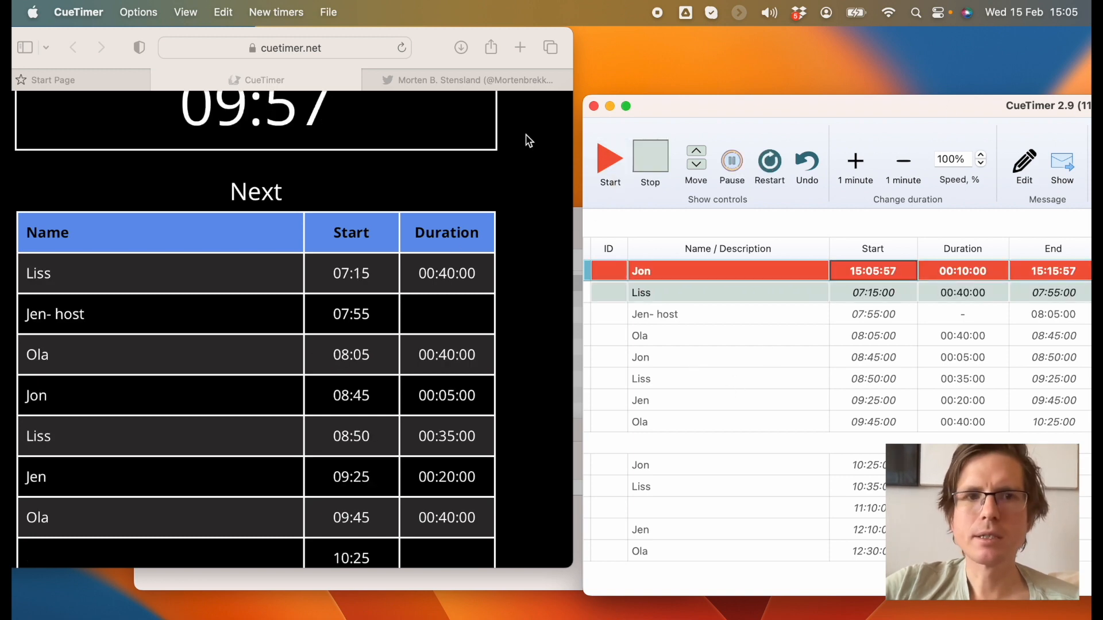
pyautogui.moveTo(883, 125); pyautogui.dragTo(603, 165)
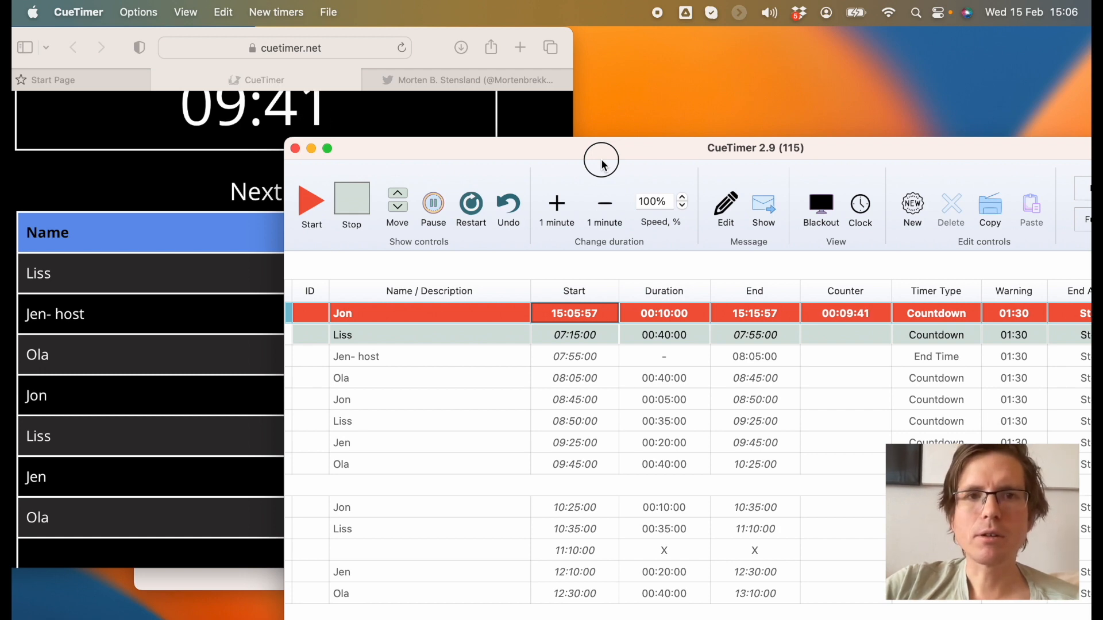
pyautogui.moveTo(602, 165); pyautogui.dragTo(582, 187)
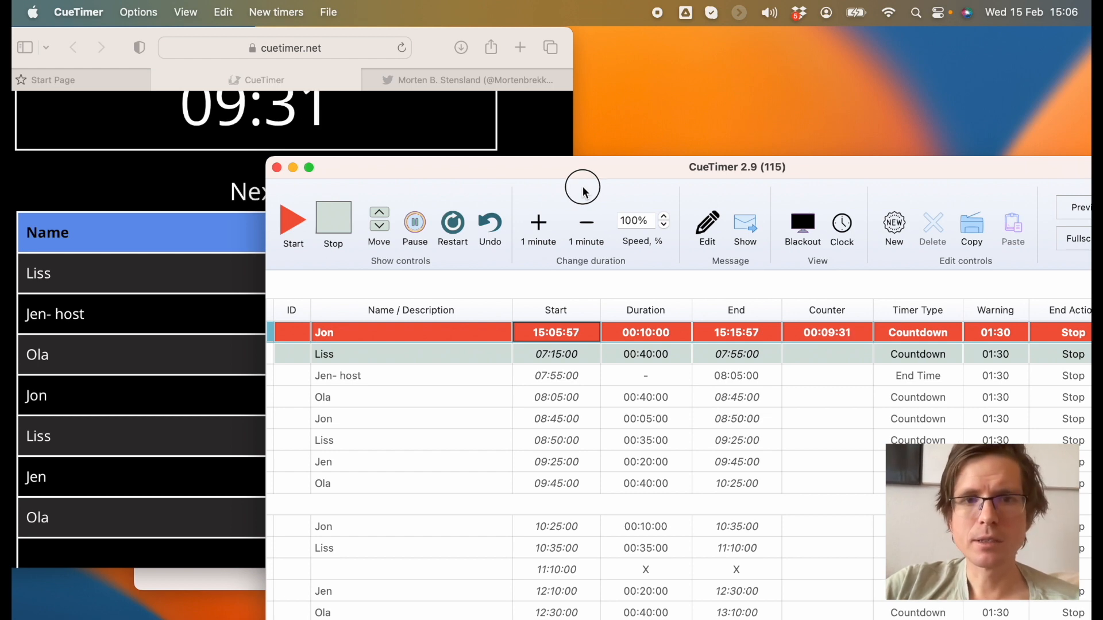
pyautogui.moveTo(583, 189); pyautogui.dragTo(569, 150)
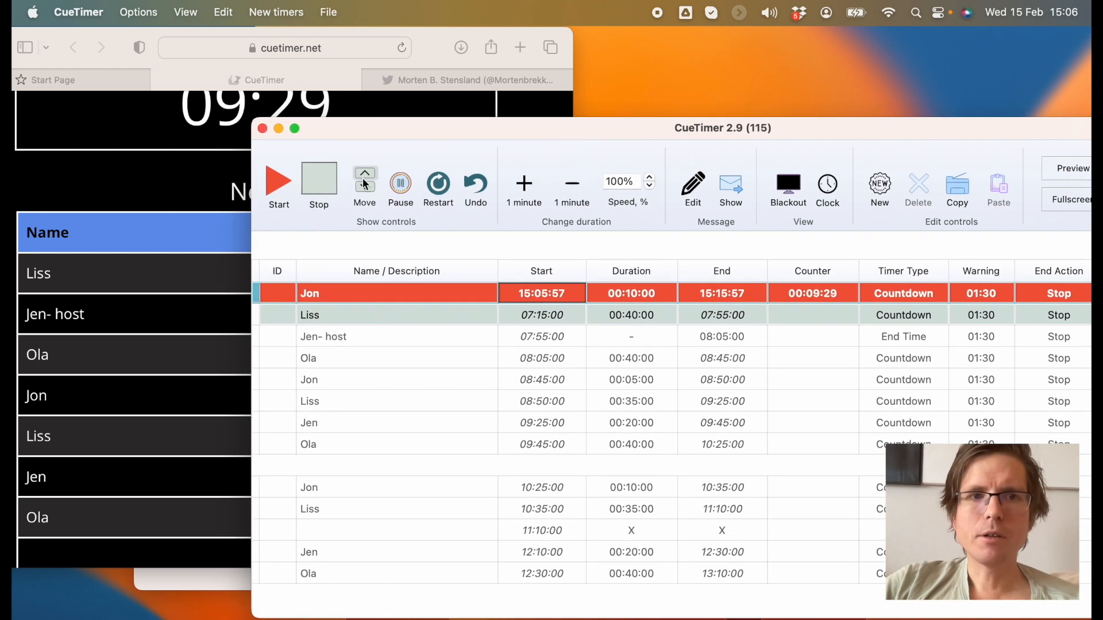
# Step: Stop the running timer and delete every entry in the timer list
pyautogui.click(326, 192)
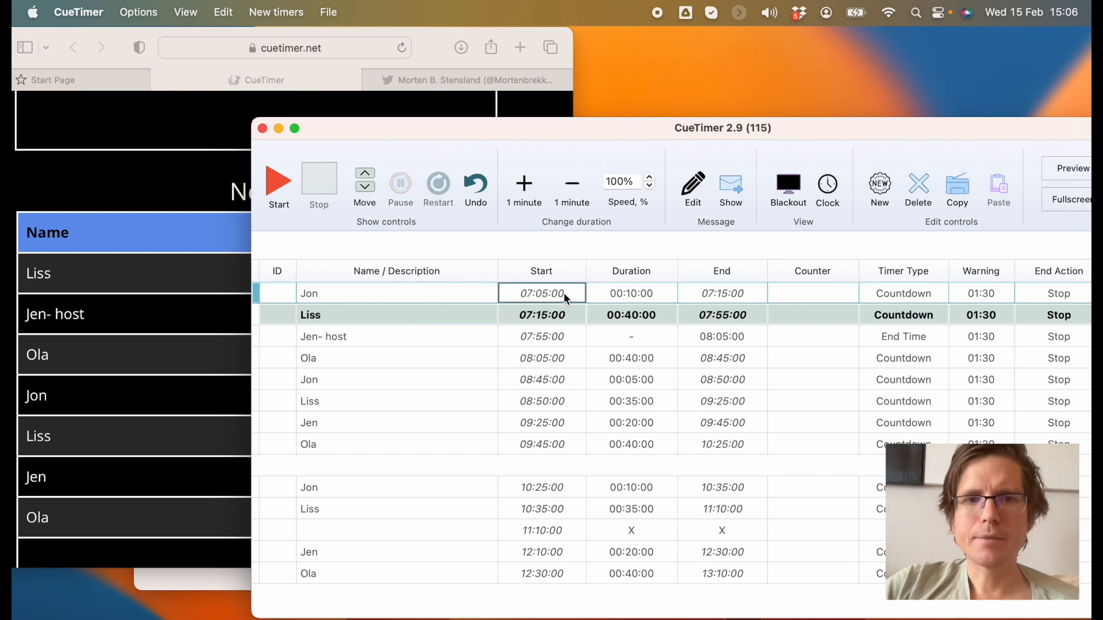
pyautogui.keyDown('shift'); pyautogui.click(581, 564); pyautogui.keyUp('shift')
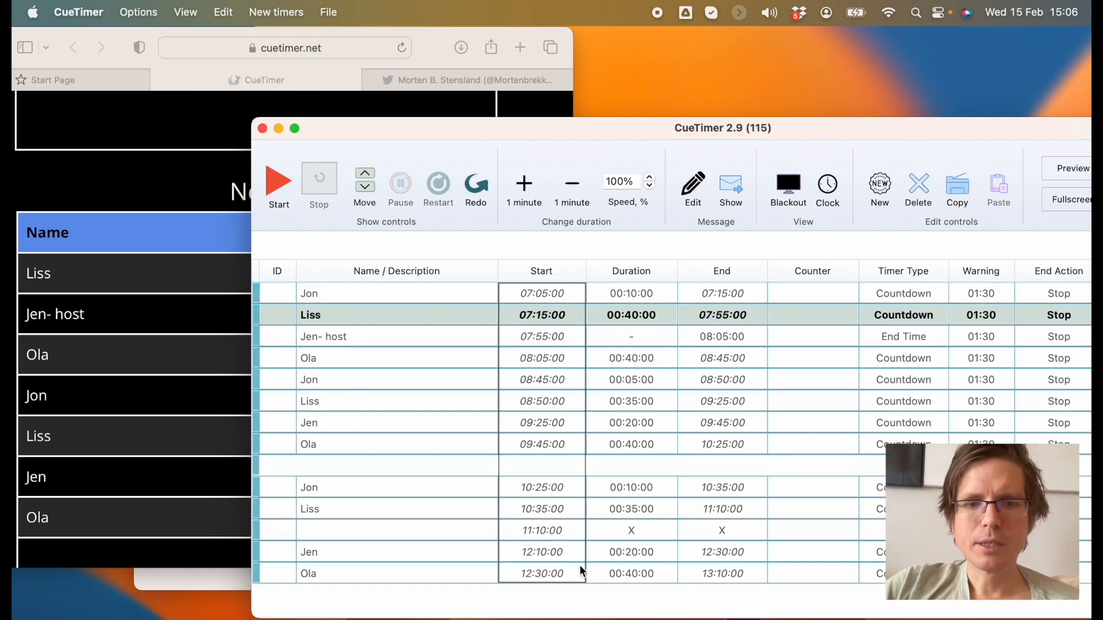
pyautogui.press('Delete')
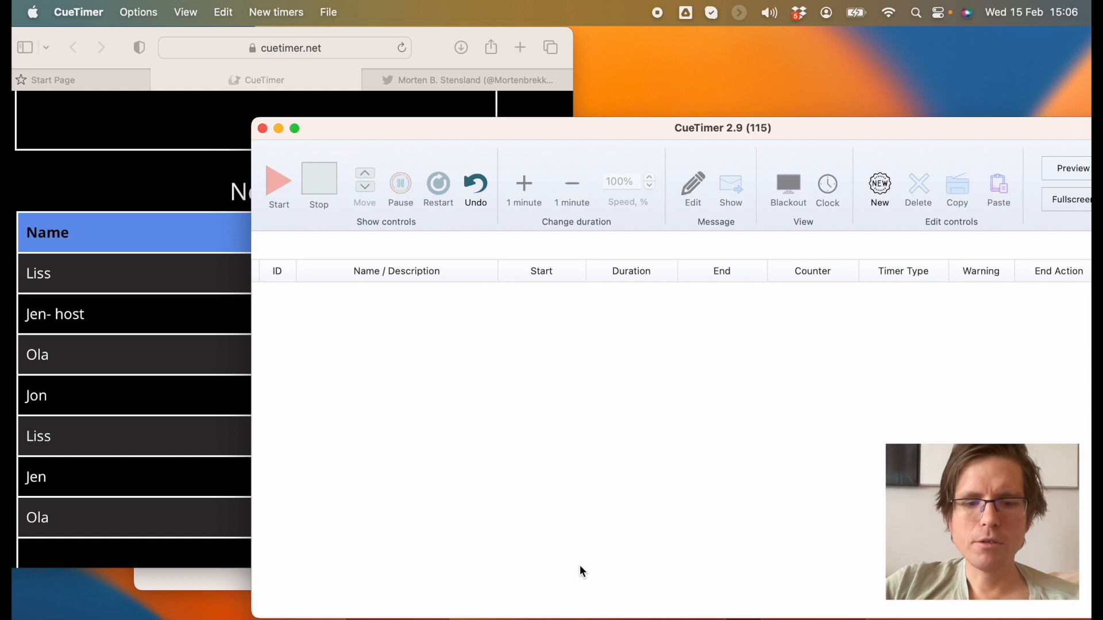
# Step: Close the web schedule window and create five 10-minute Countdown timers by setting Duplicates to 5
pyautogui.press('super+n')
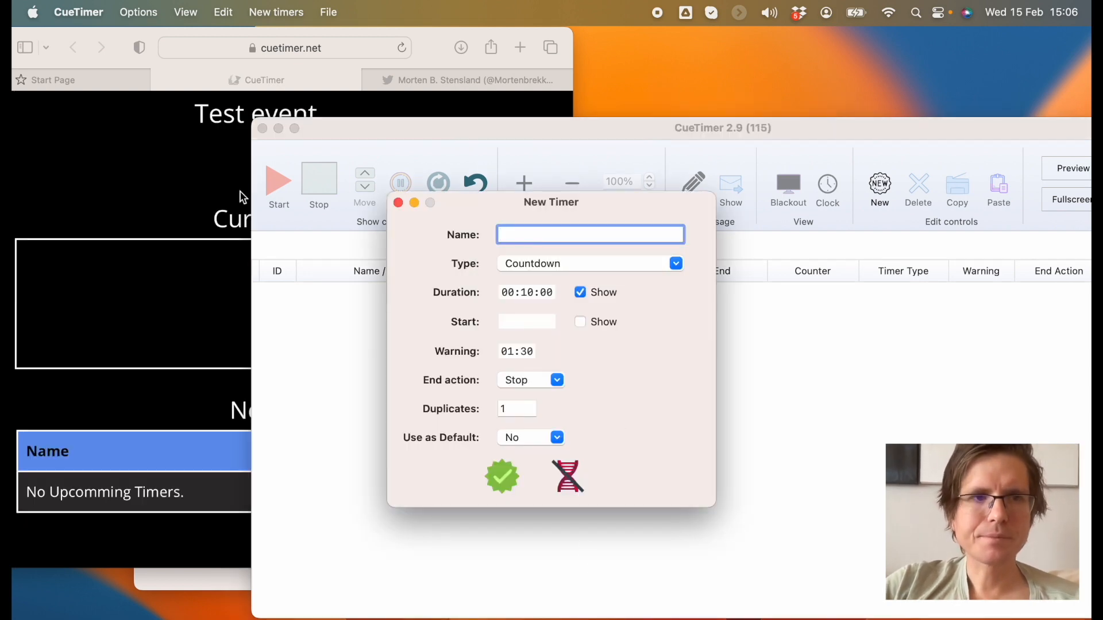
pyautogui.moveTo(38, 32); pyautogui.dragTo(149, 44)
pyautogui.click(71, 56)
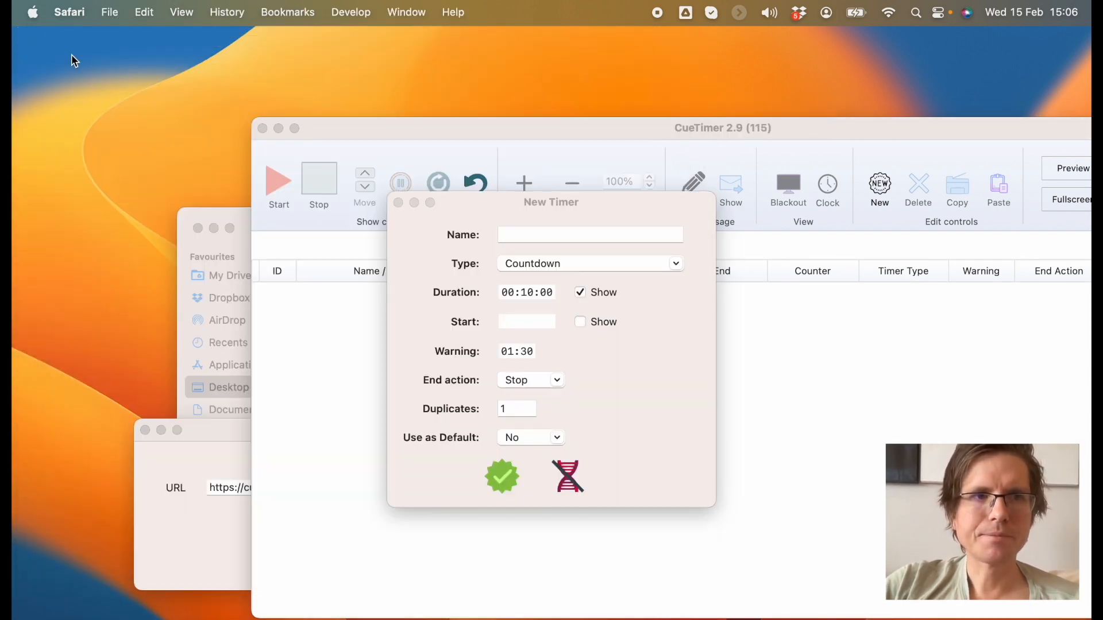
pyautogui.doubleClick(517, 409)
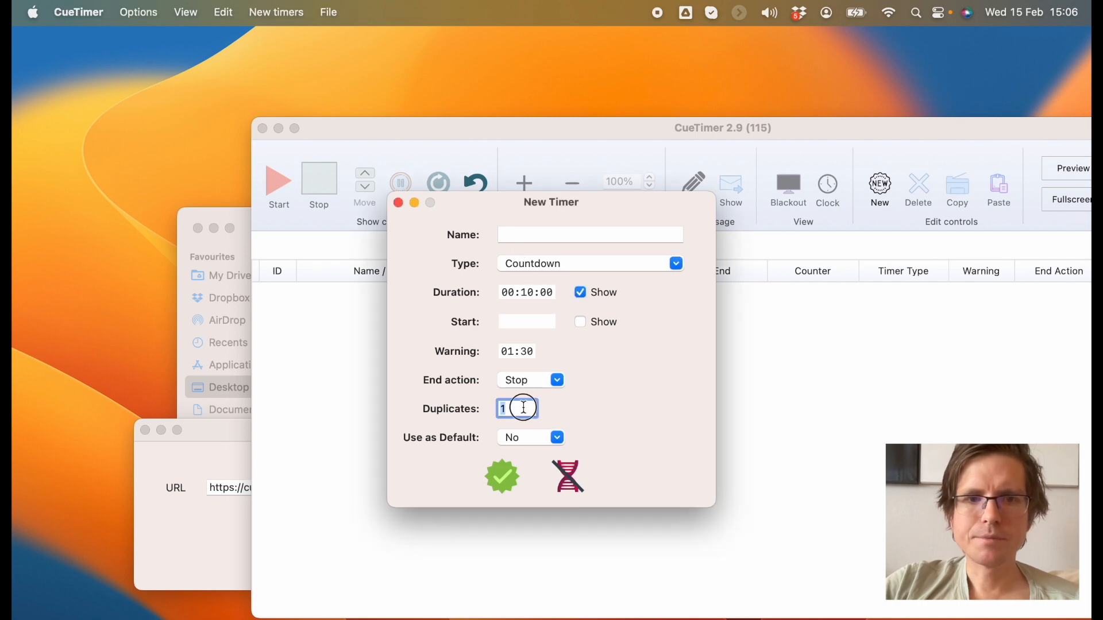
pyautogui.write('5')
pyautogui.press('Return')
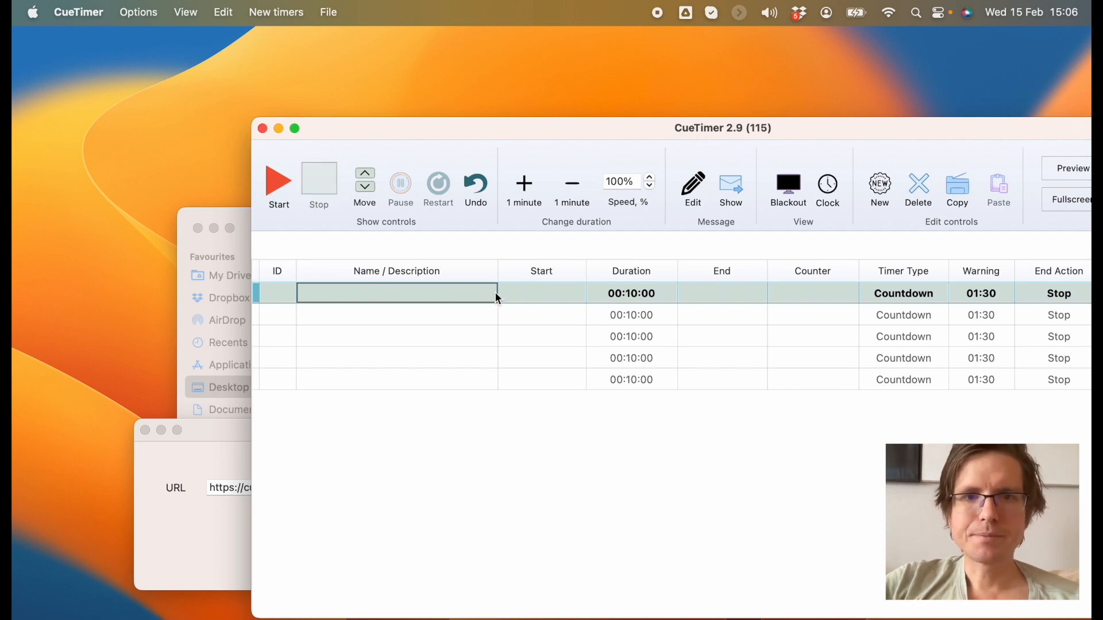
# Step: Start the first three timers in succession so that the third one is running
pyautogui.click(278, 190)
pyautogui.click(278, 201)
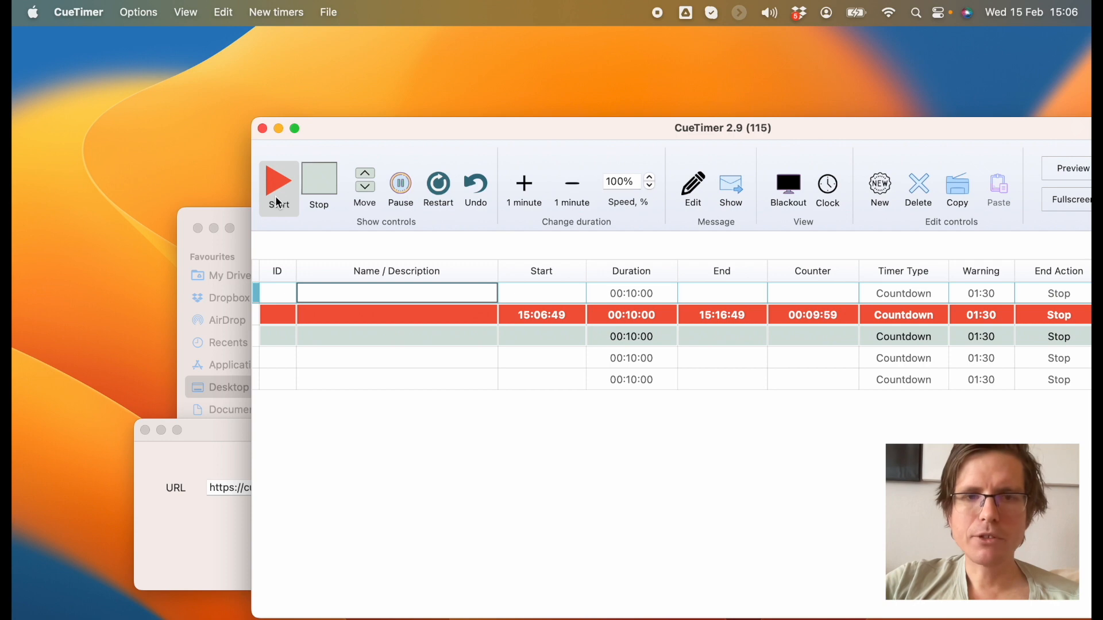
pyautogui.click(278, 201)
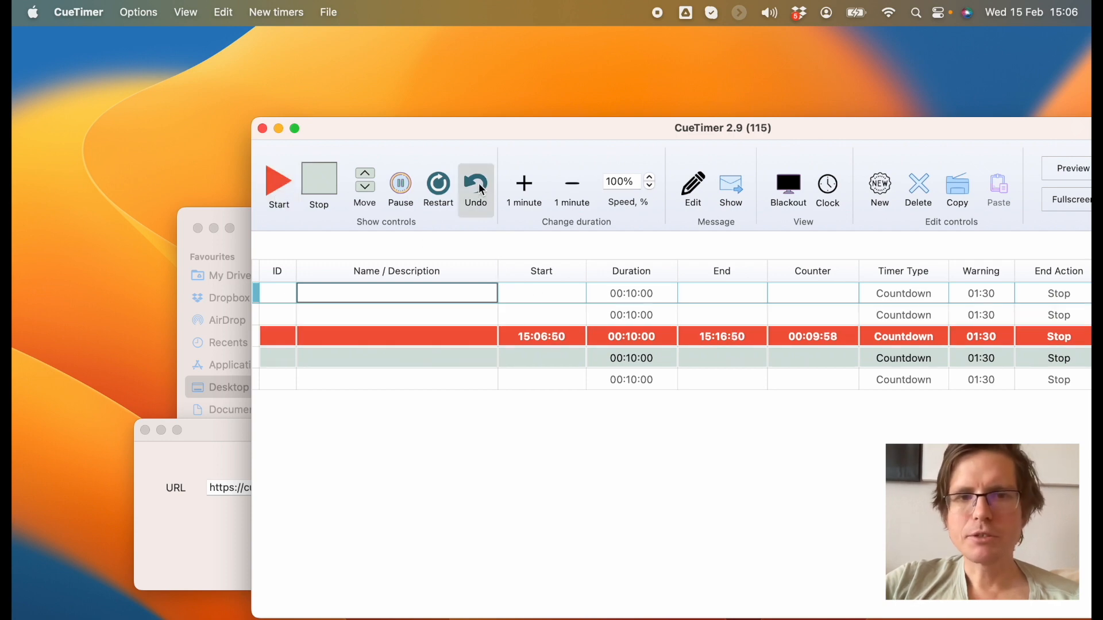
# Step: Shift the CueTimer window to reveal its output controls, then turn on the Preview and place it below the timer list
pyautogui.moveTo(652, 127); pyautogui.dragTo(554, 112)
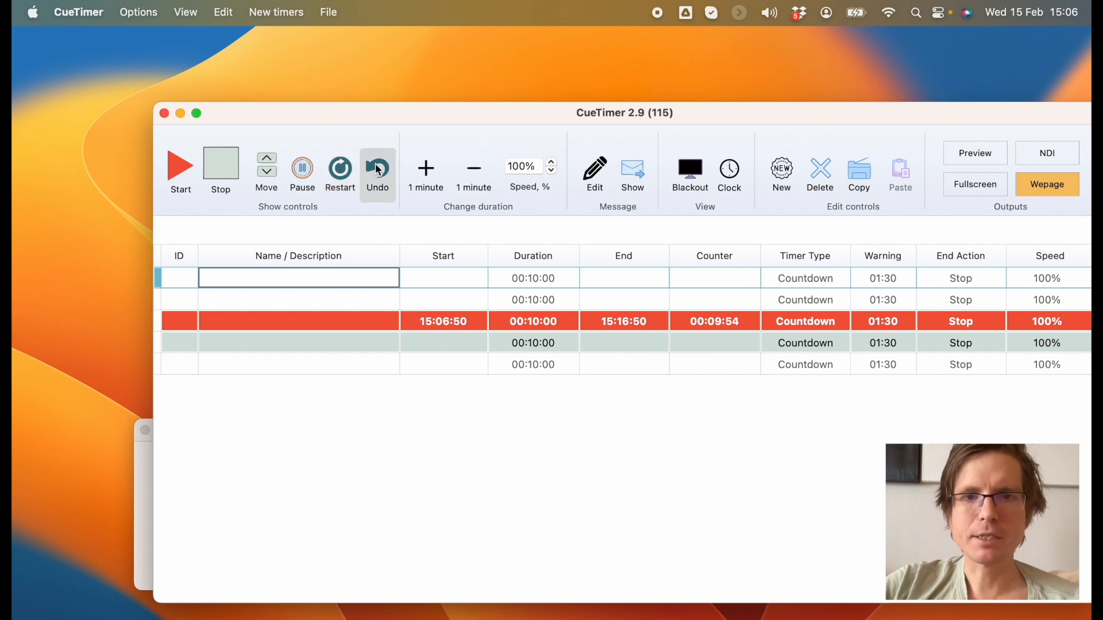
pyautogui.click(976, 152)
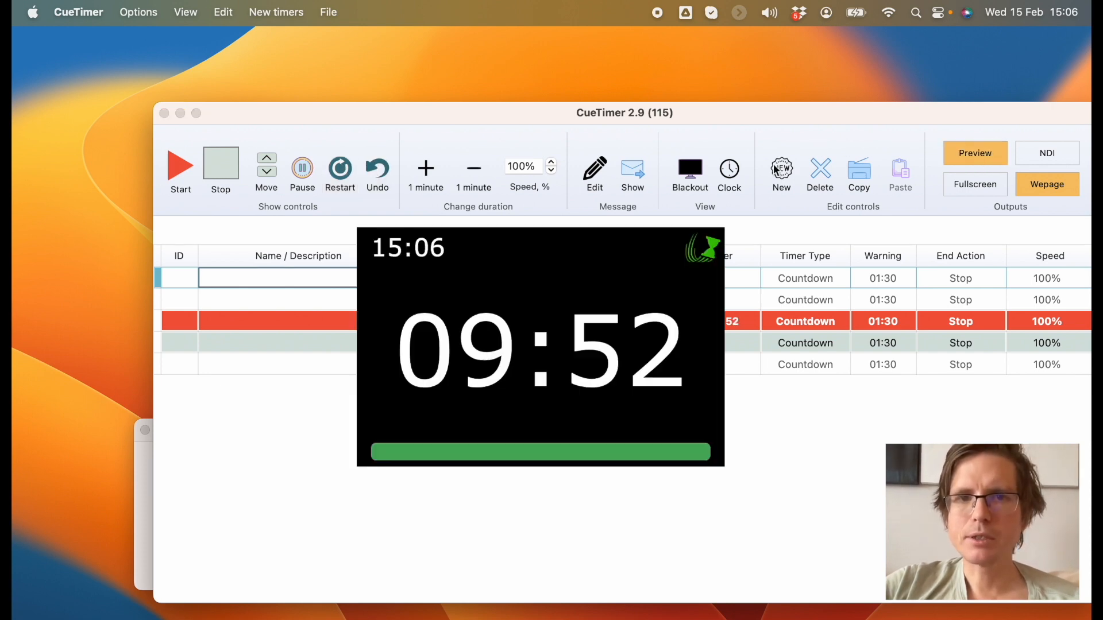
pyautogui.moveTo(536, 276); pyautogui.dragTo(561, 450)
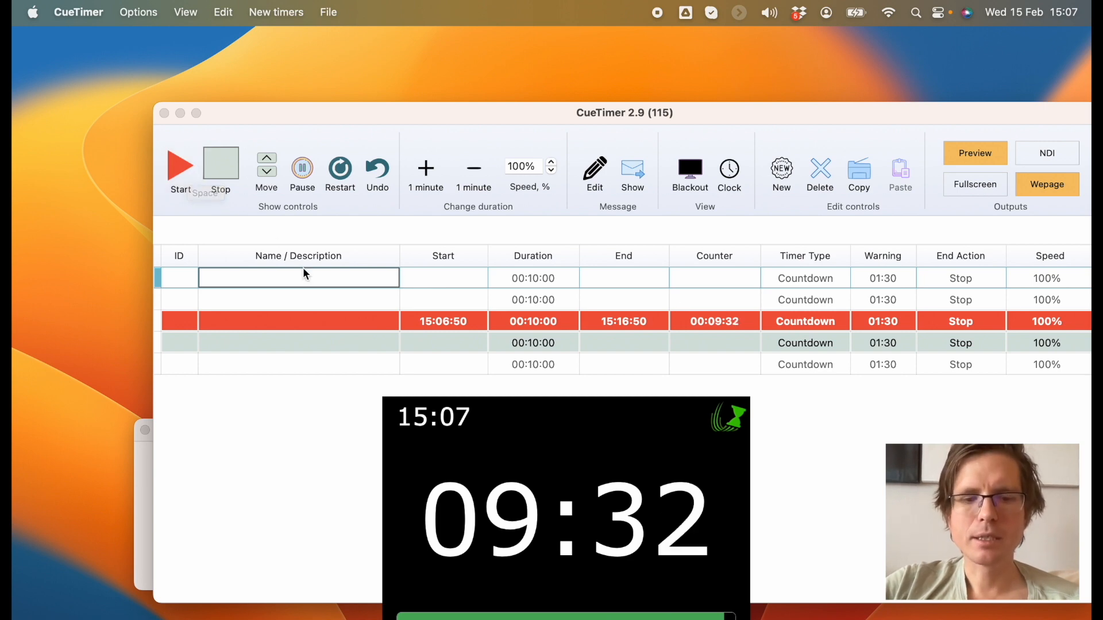
# Step: Start the fourth timer in the list, then undo that start to return to the third timer
pyautogui.click(309, 316)
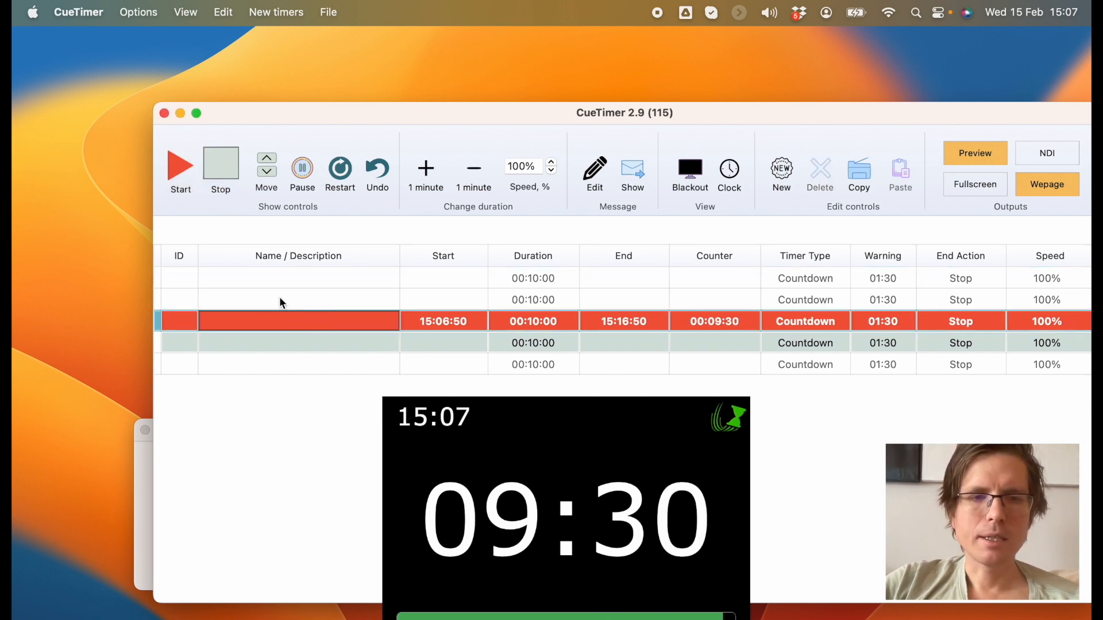
pyautogui.press('space')
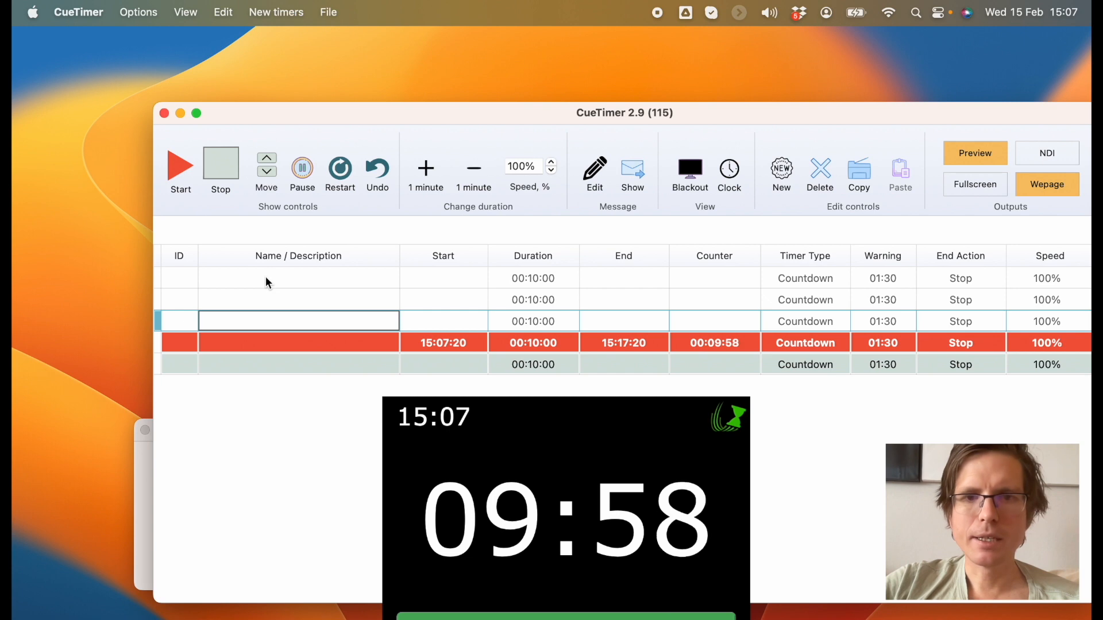
pyautogui.click(376, 175)
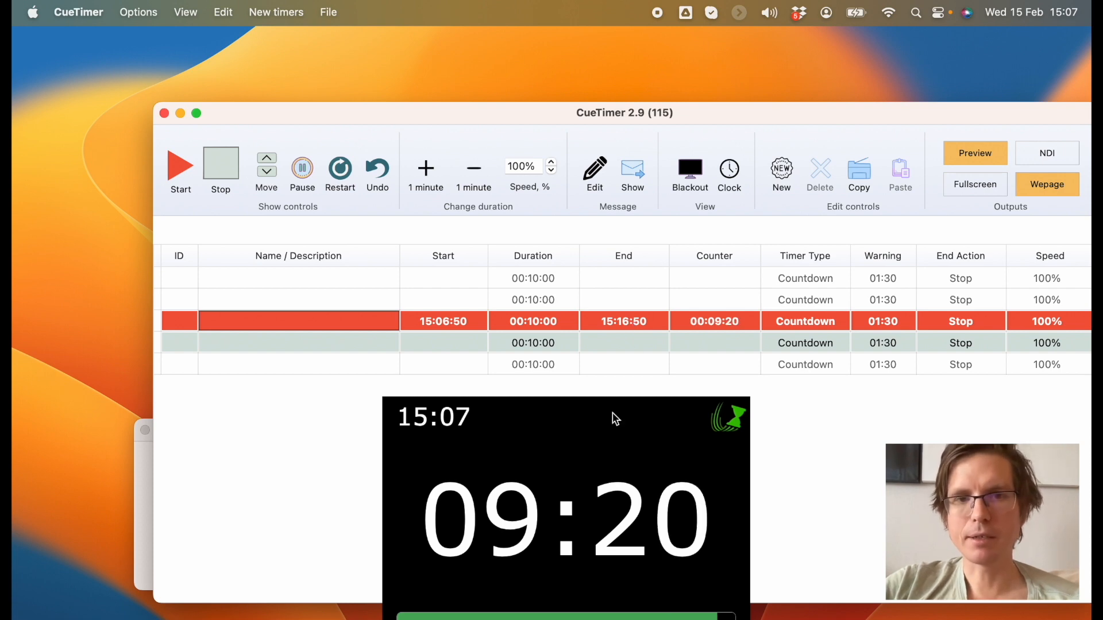
# Step: Enter a first name as the fourth timer's description, then undo and redo that entry
pyautogui.click(356, 343)
pyautogui.click(356, 340)
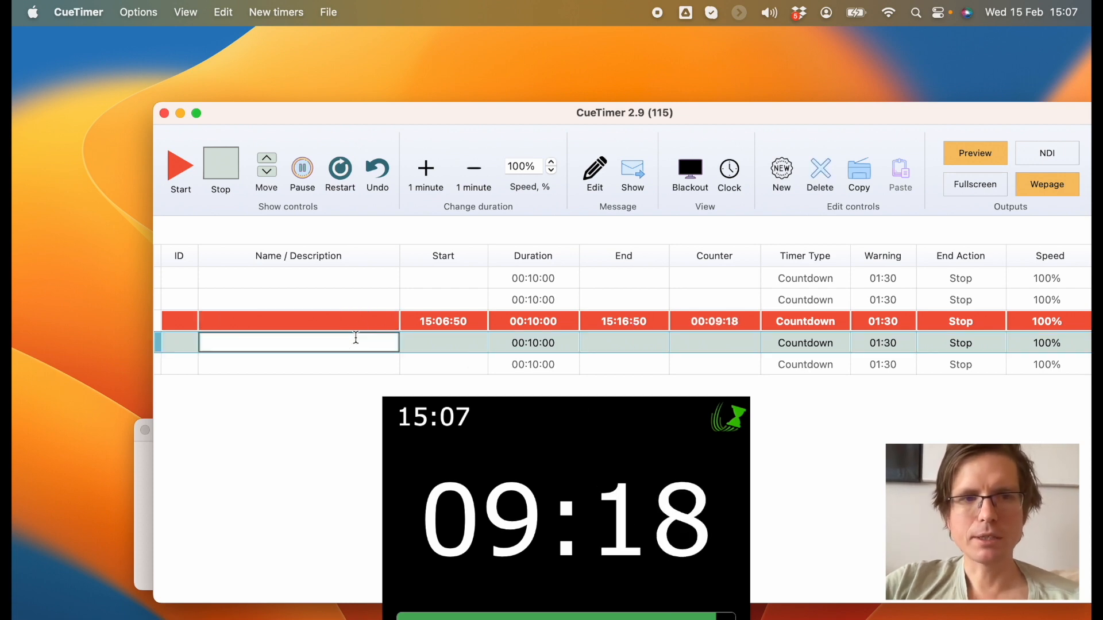
pyautogui.write('Jill')
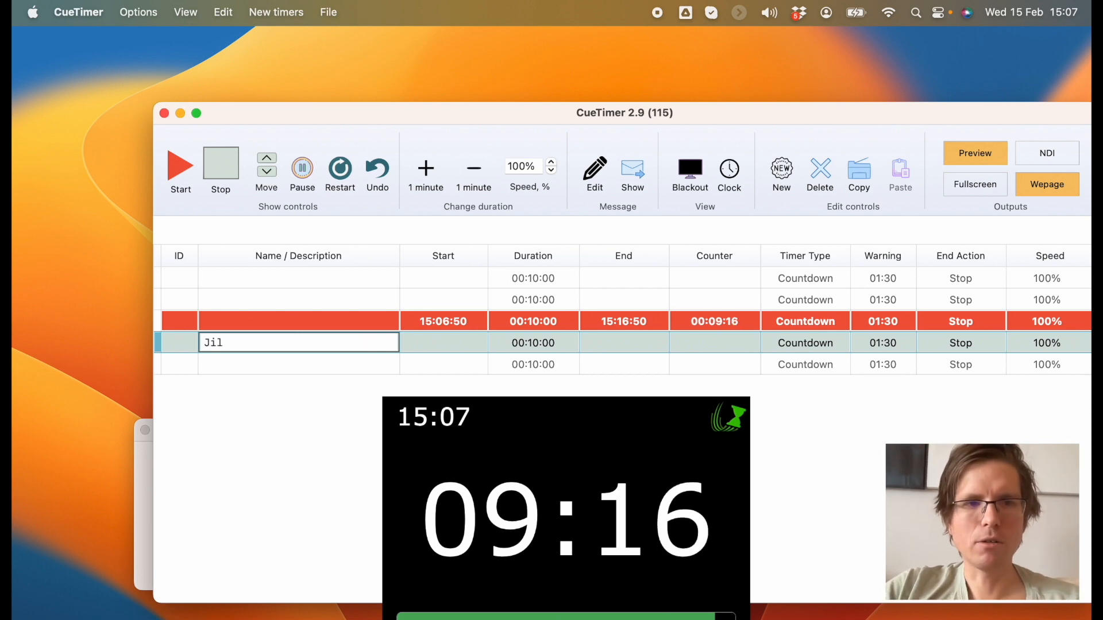
pyautogui.press('Return')
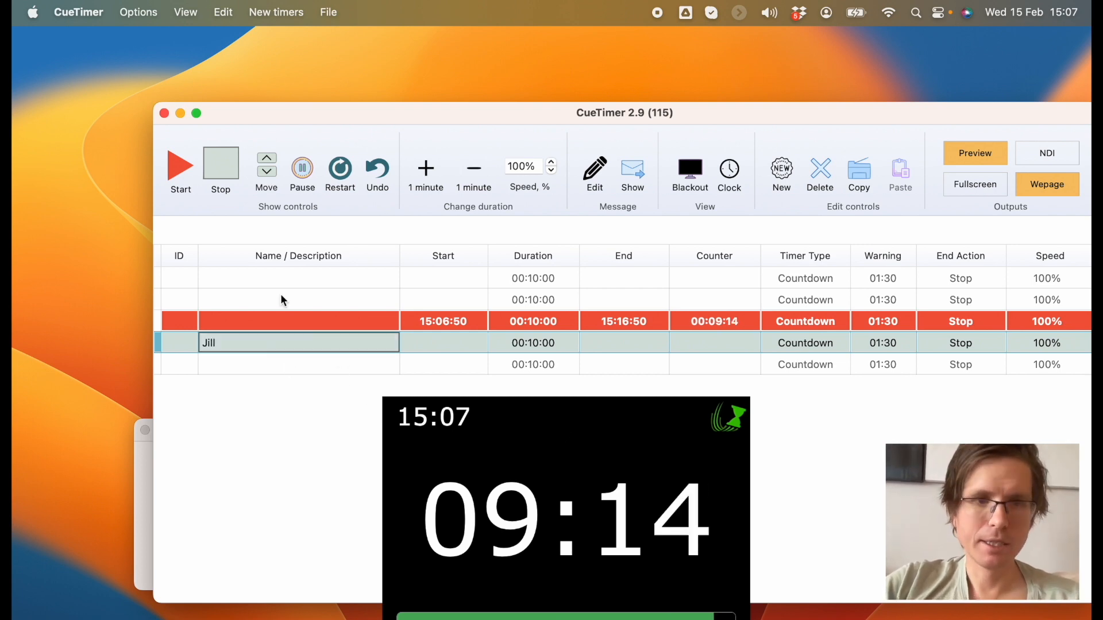
pyautogui.click(372, 167)
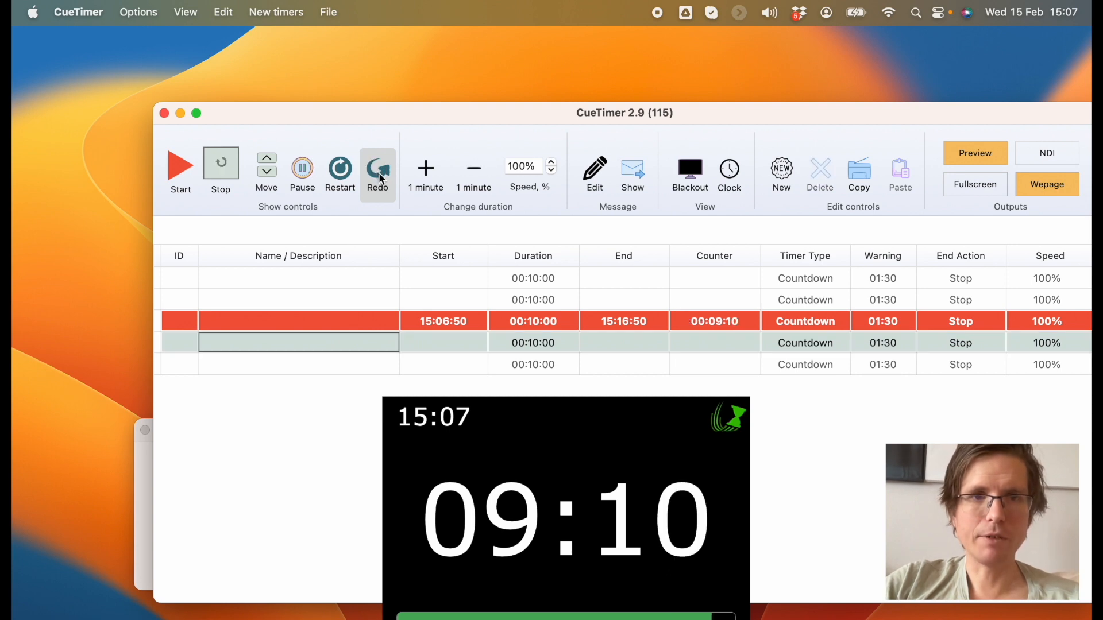
pyautogui.click(378, 172)
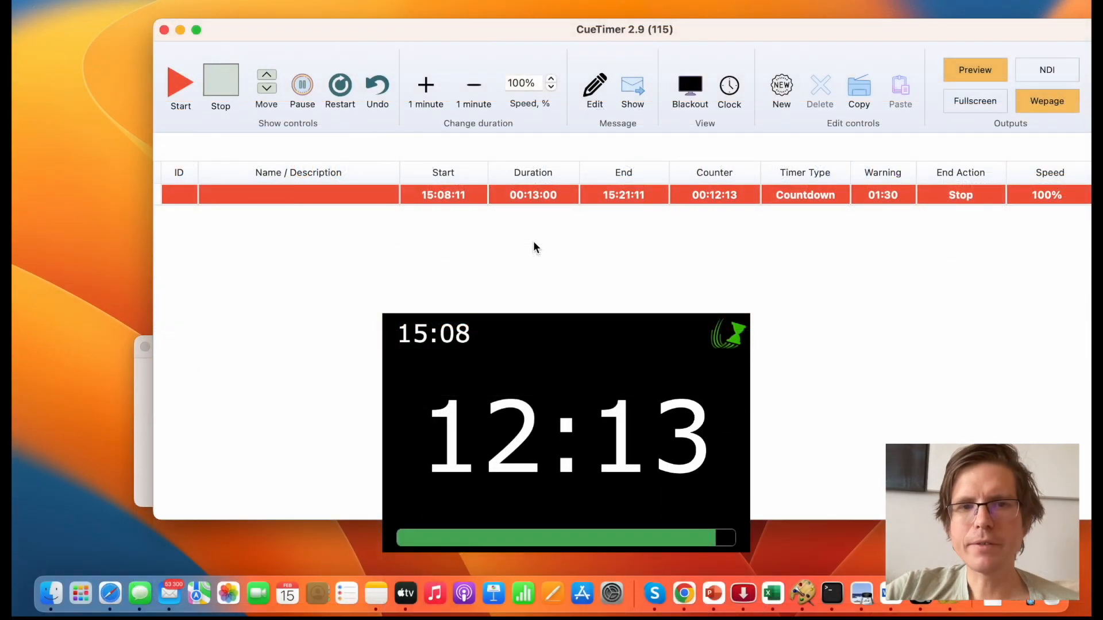
# Step: Enter a first name as the description of the running 13-minute Countdown timer
pyautogui.doubleClick(359, 196)
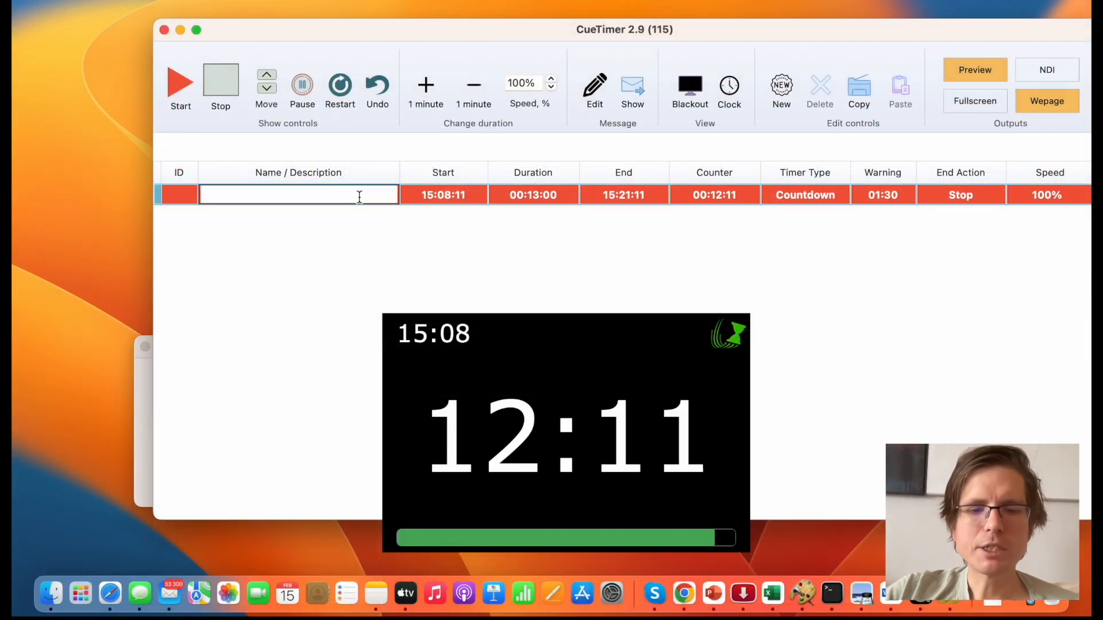
pyautogui.write('Jill')
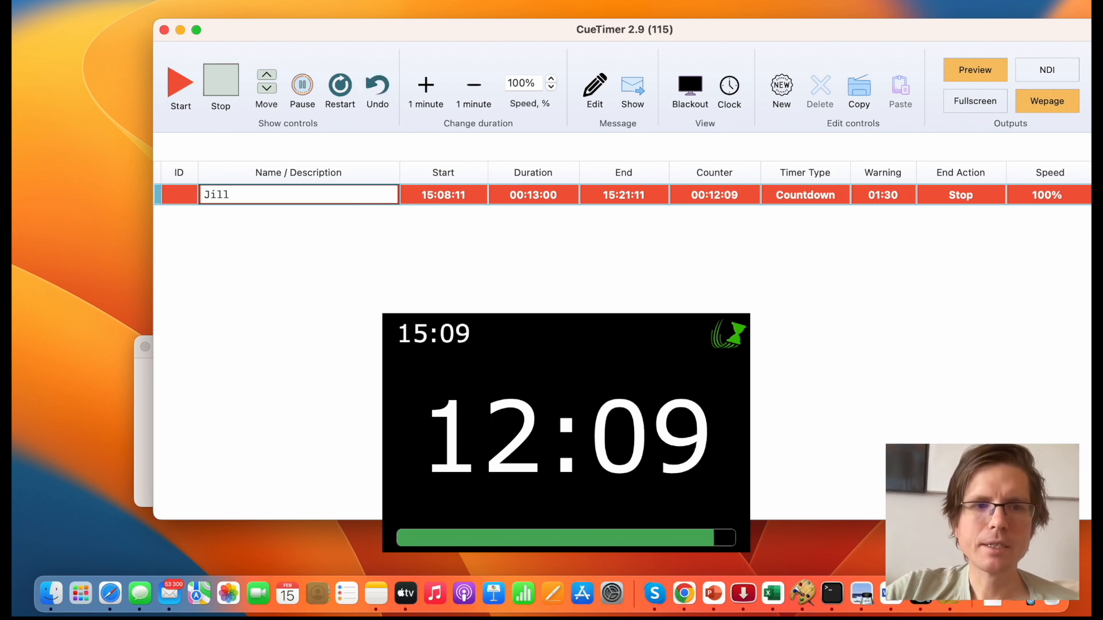
pyautogui.press('Return')
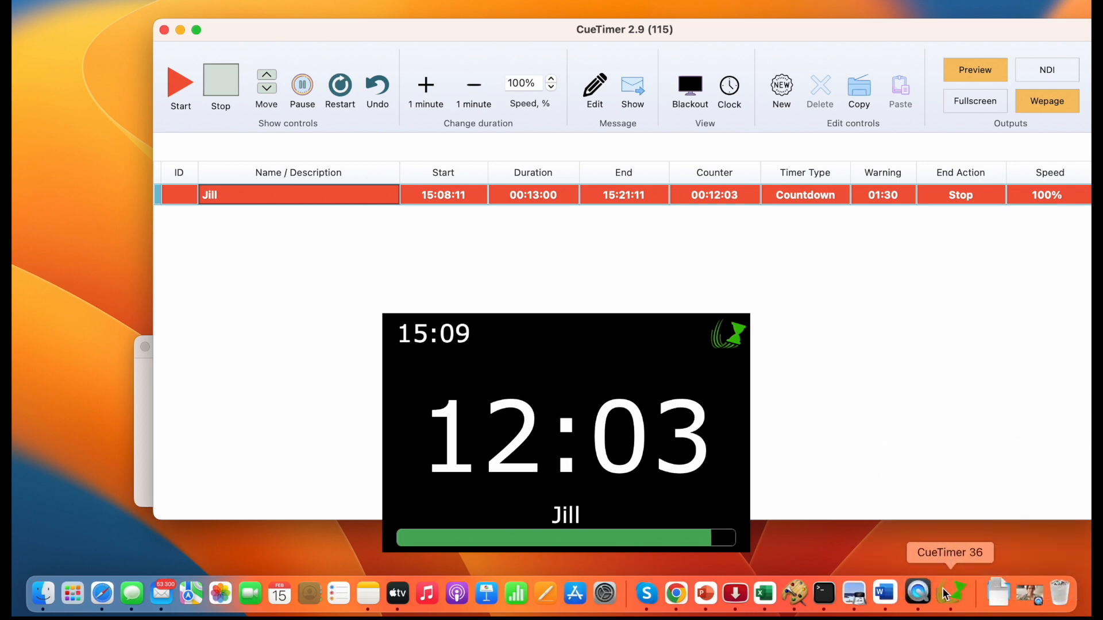
# Step: Force quit CueTimer while the timer is running, then relaunch the application CueTimer 2.4 (0) from its folder
pyautogui.rightClick(945, 592)
pyautogui.press('alt')
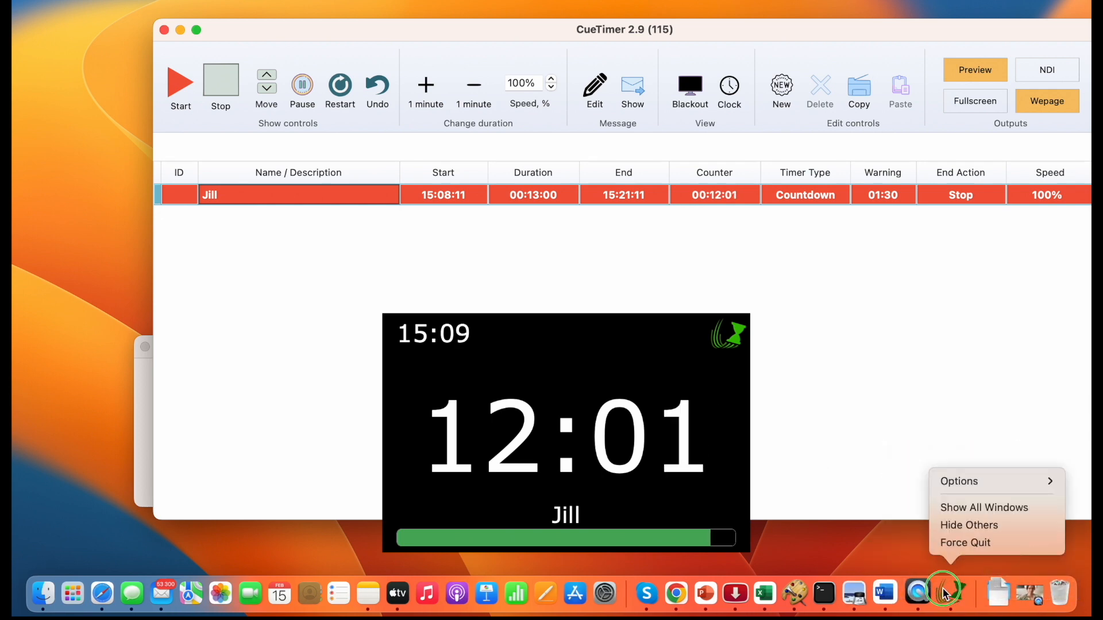
pyautogui.click(1005, 548)
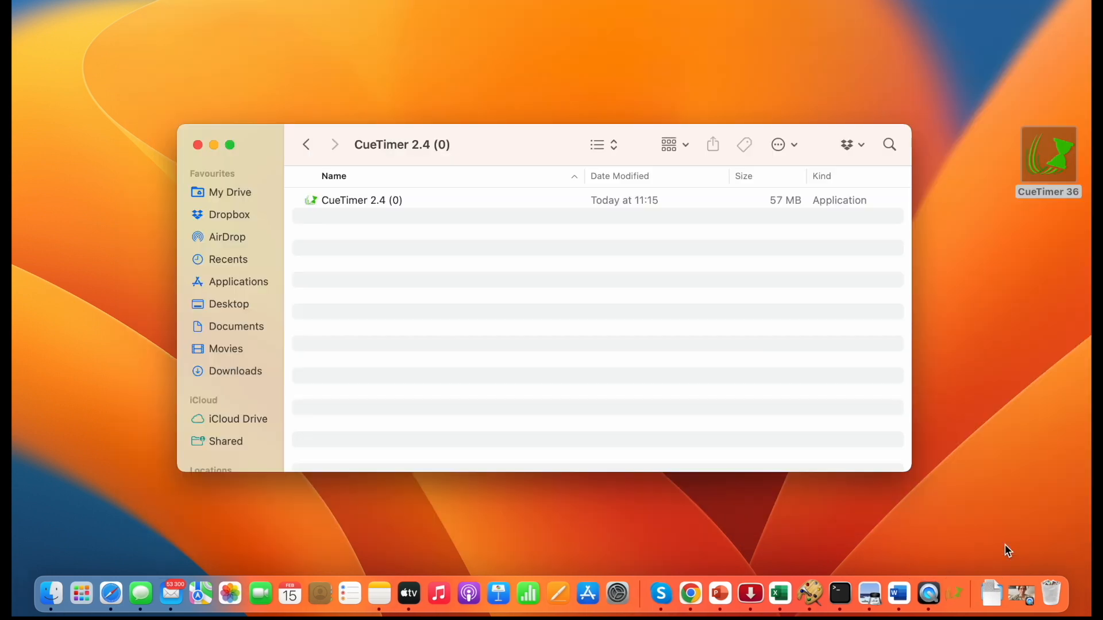
pyautogui.doubleClick(382, 201)
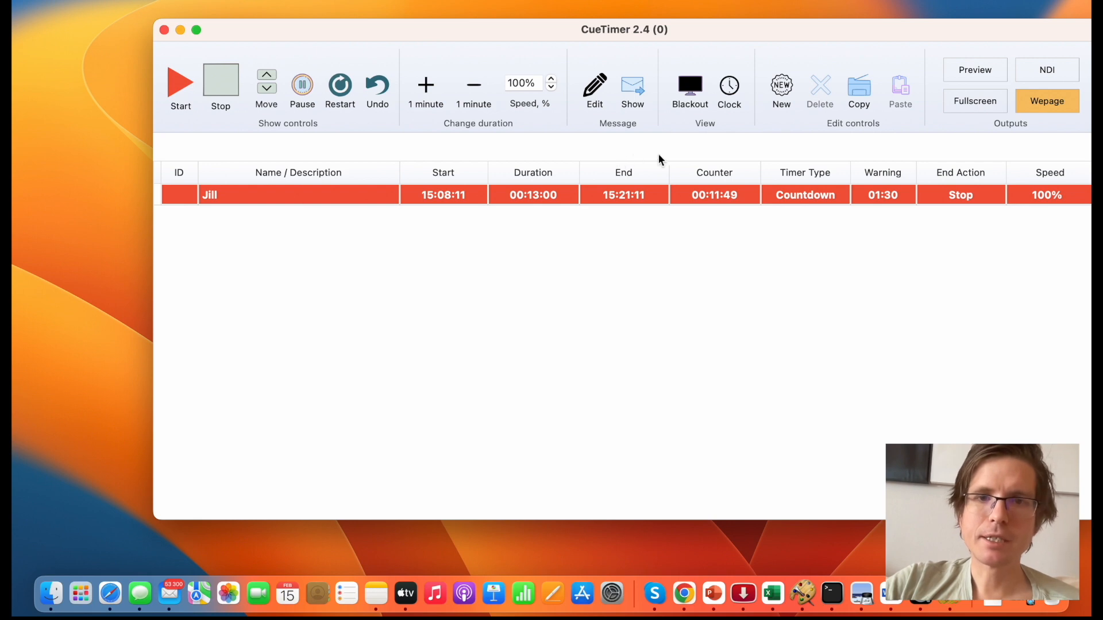
# Step: Turn on the Preview output and place the preview window below the timer list
pyautogui.click(965, 69)
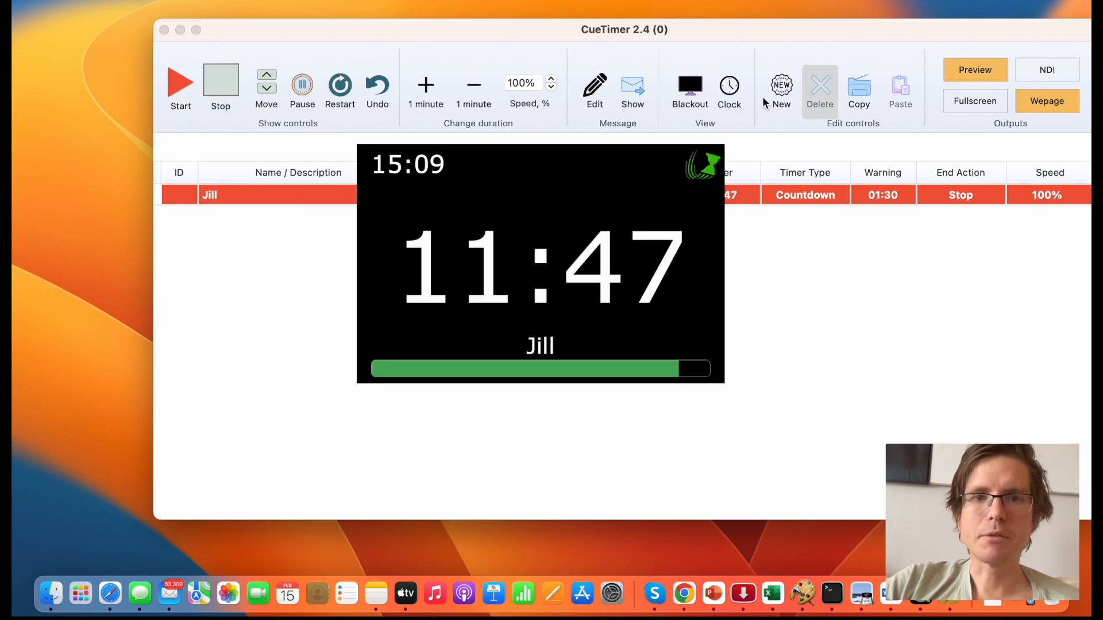
pyautogui.click(499, 193)
pyautogui.moveTo(509, 178); pyautogui.dragTo(564, 316)
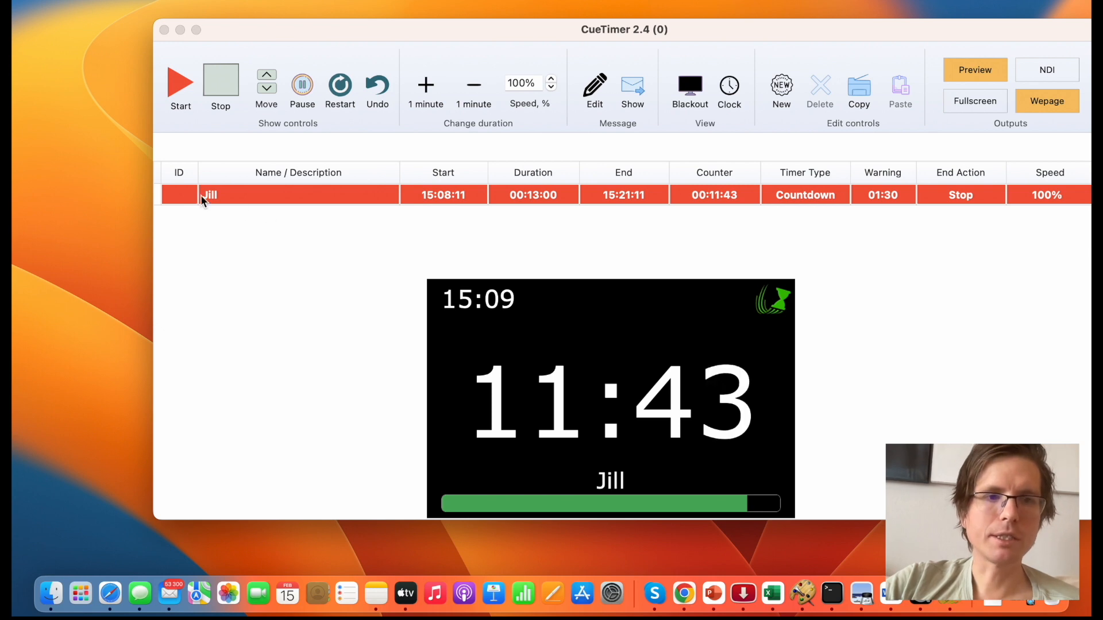